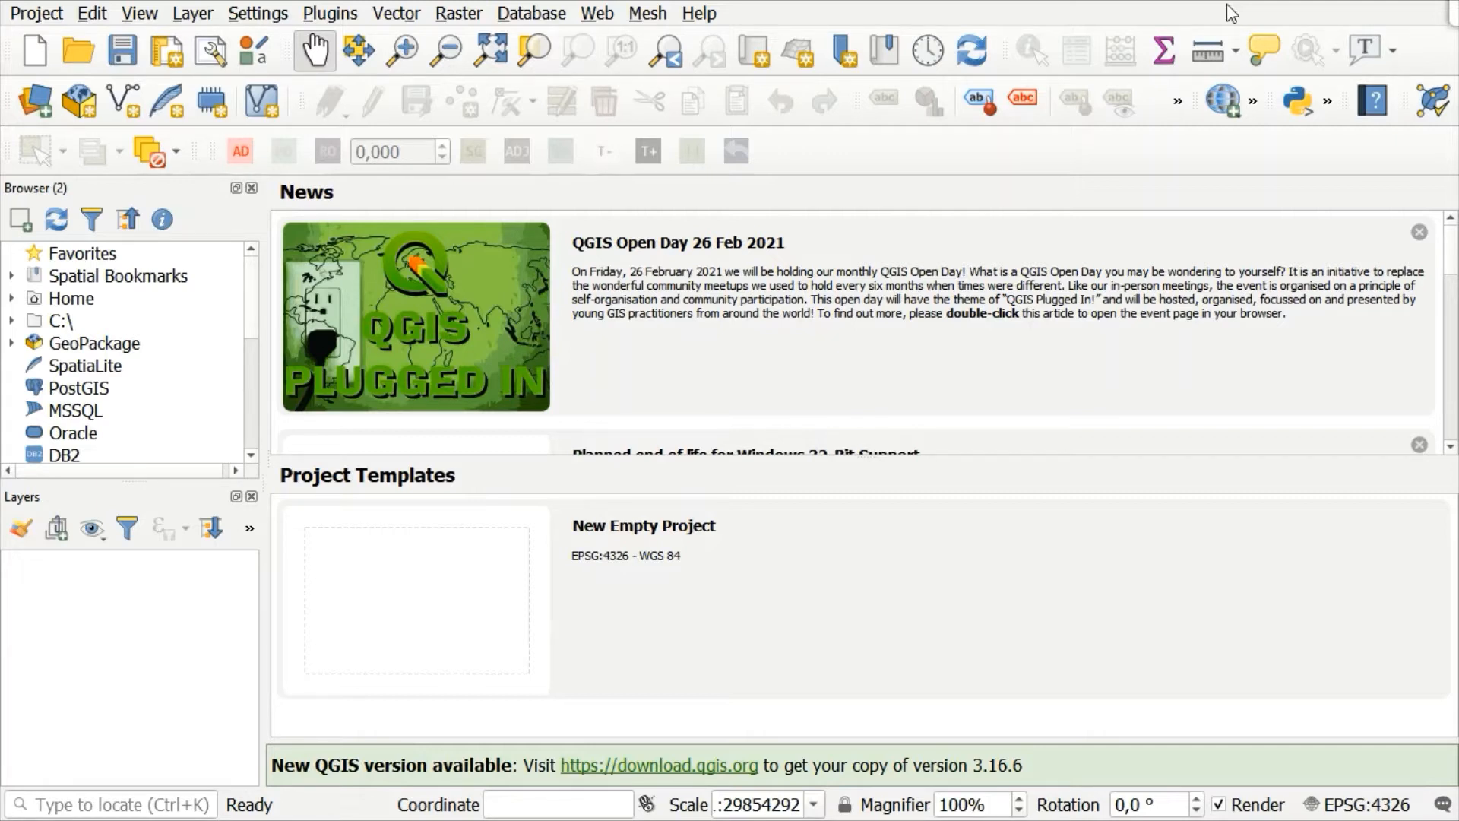
Create a new empty project from the EPSG:4326 - WGS 84 template.
{"action": "left_click", "coordinate": [452, 585]}
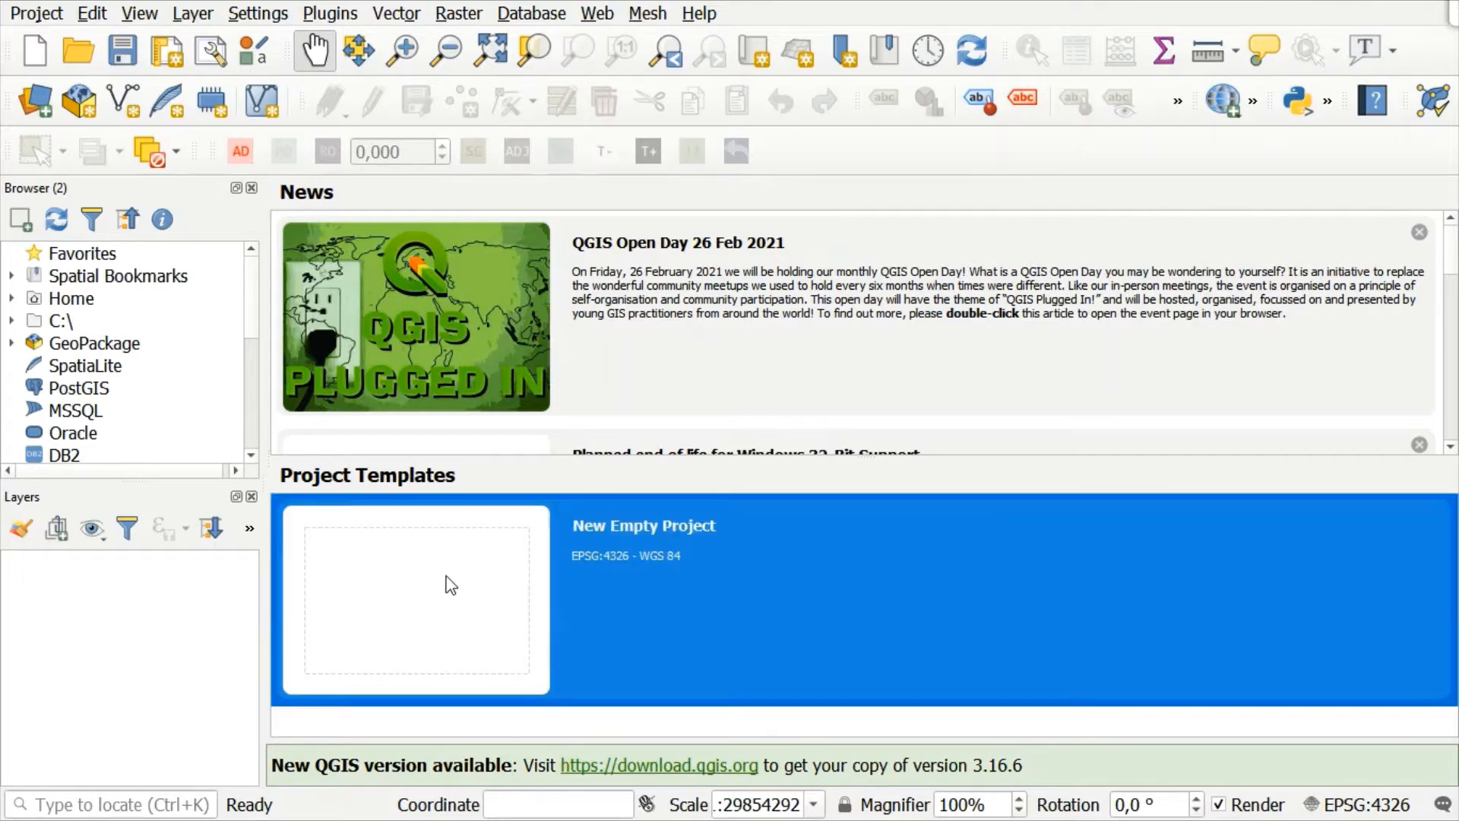
{"action": "double_click", "coordinate": [452, 585]}
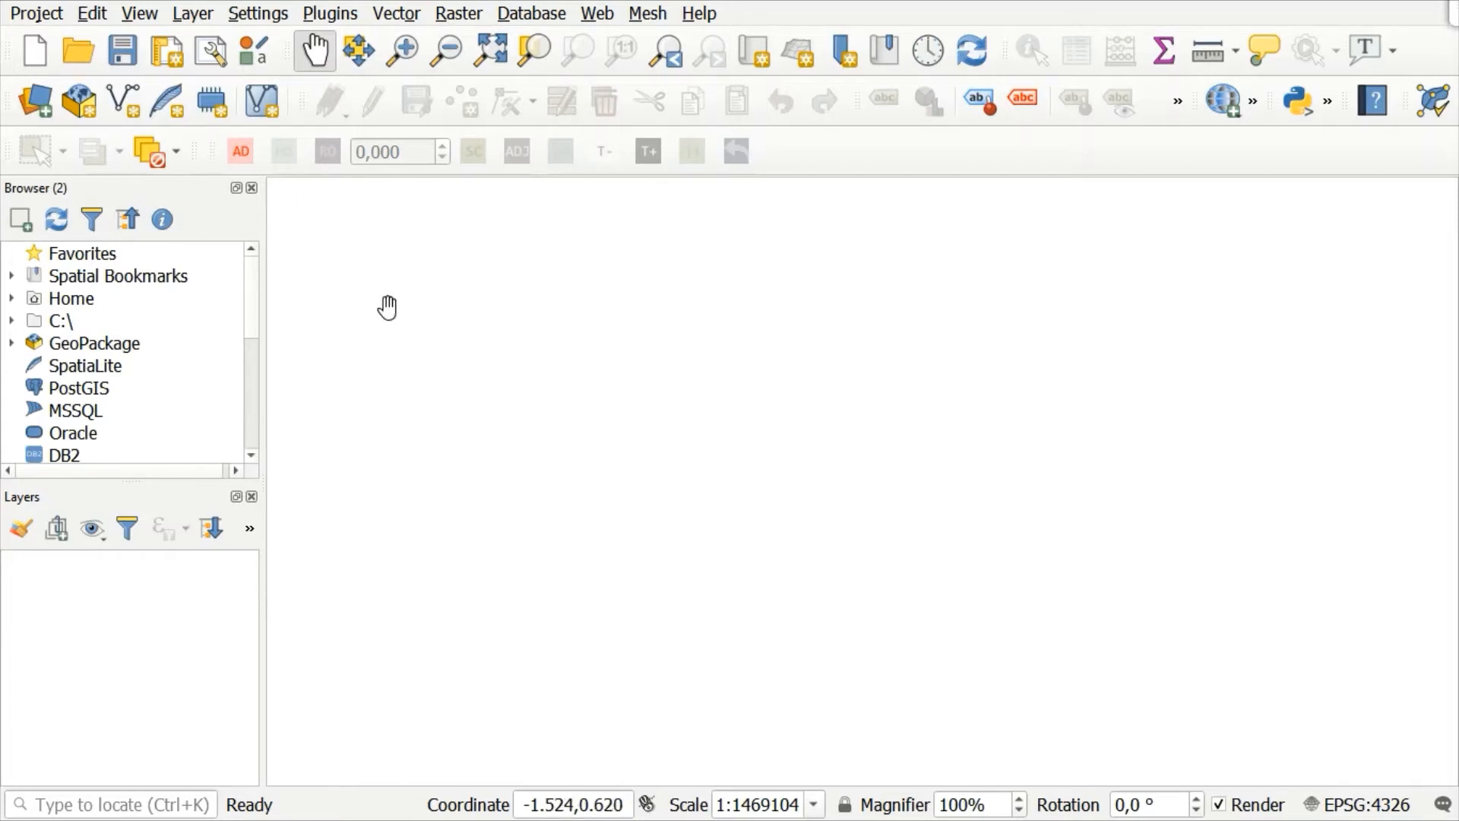
Search the plugin manager for "Quick" to review the matching plugins, and close it without installing anything.
{"action": "left_click", "coordinate": [331, 15]}
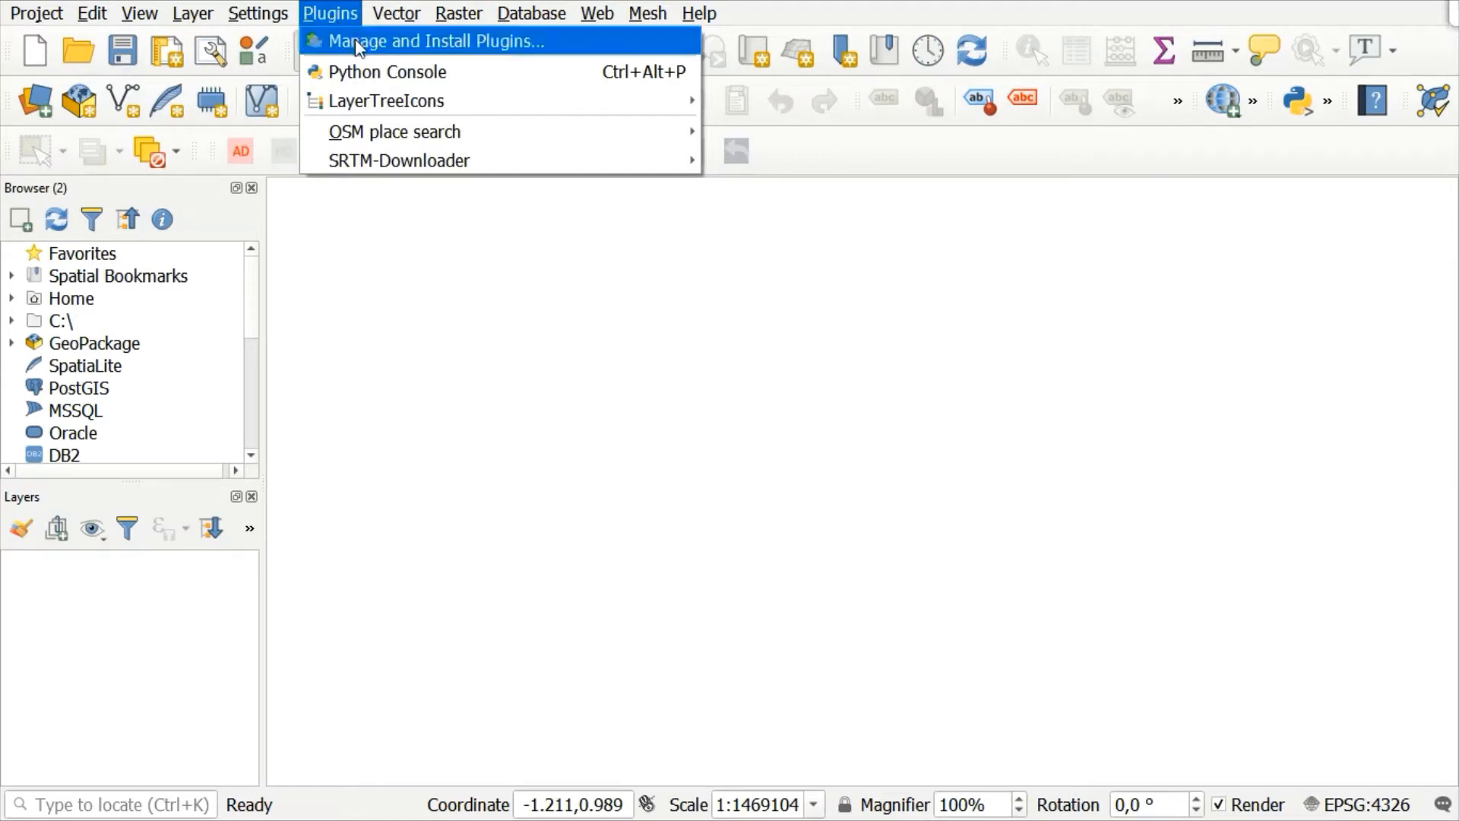
{"action": "left_click", "coordinate": [345, 41]}
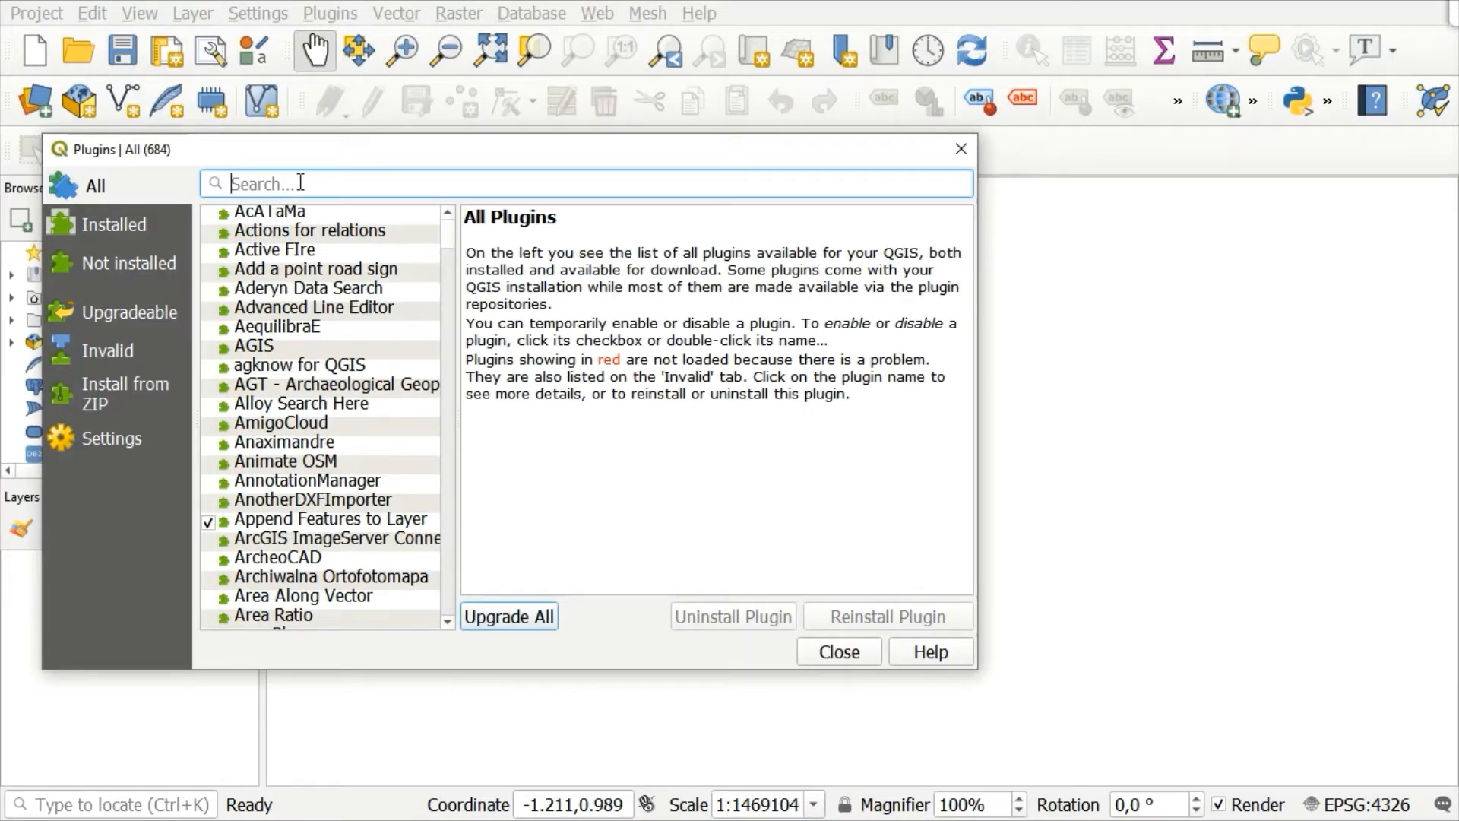
{"action": "type", "text": "q"}
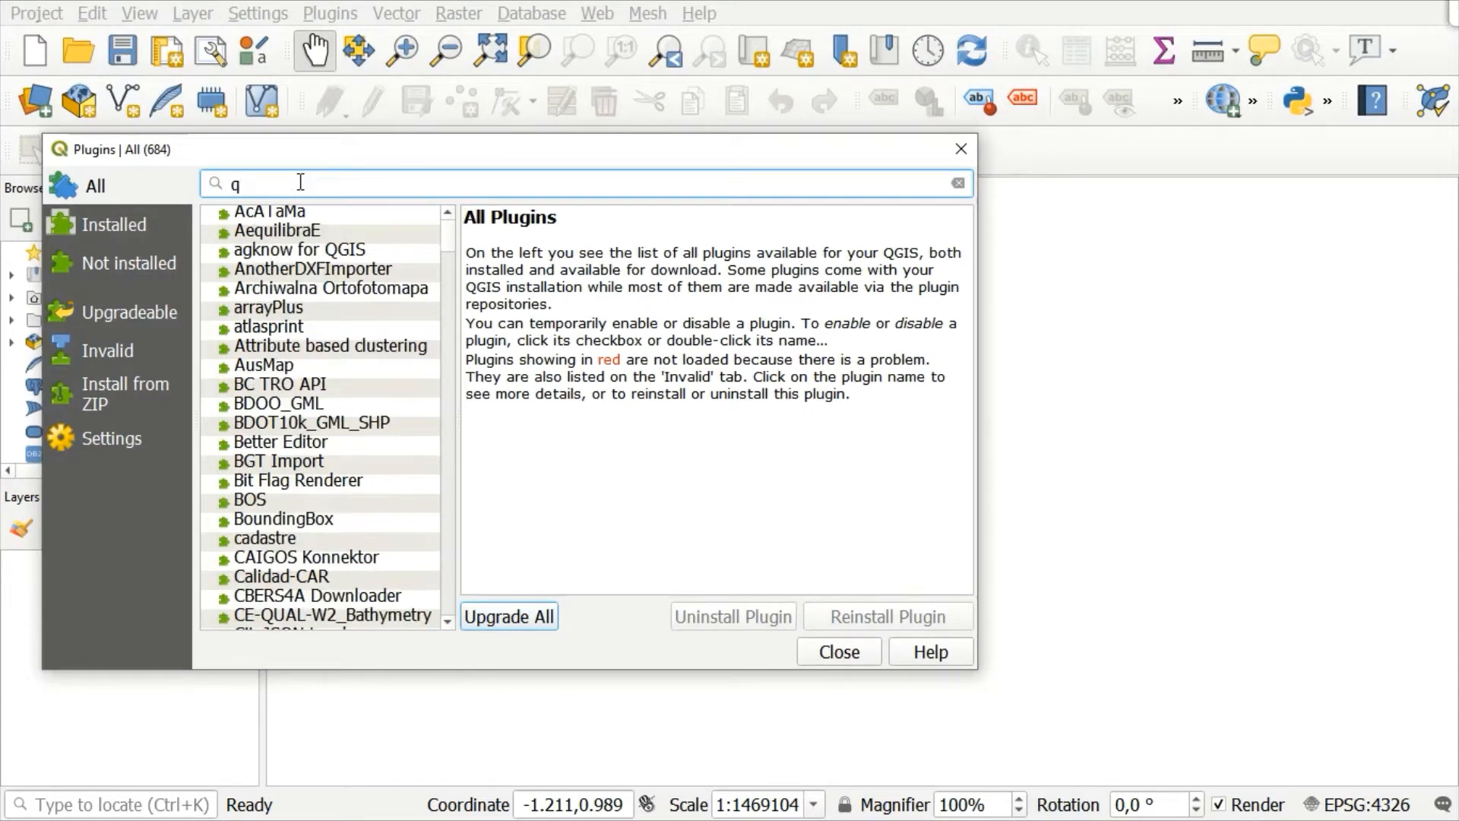
{"action": "key", "text": "BackSpace"}
{"action": "type", "text": "q"}
{"action": "key", "text": "BackSpace"}
{"action": "type", "text": "Qui"}
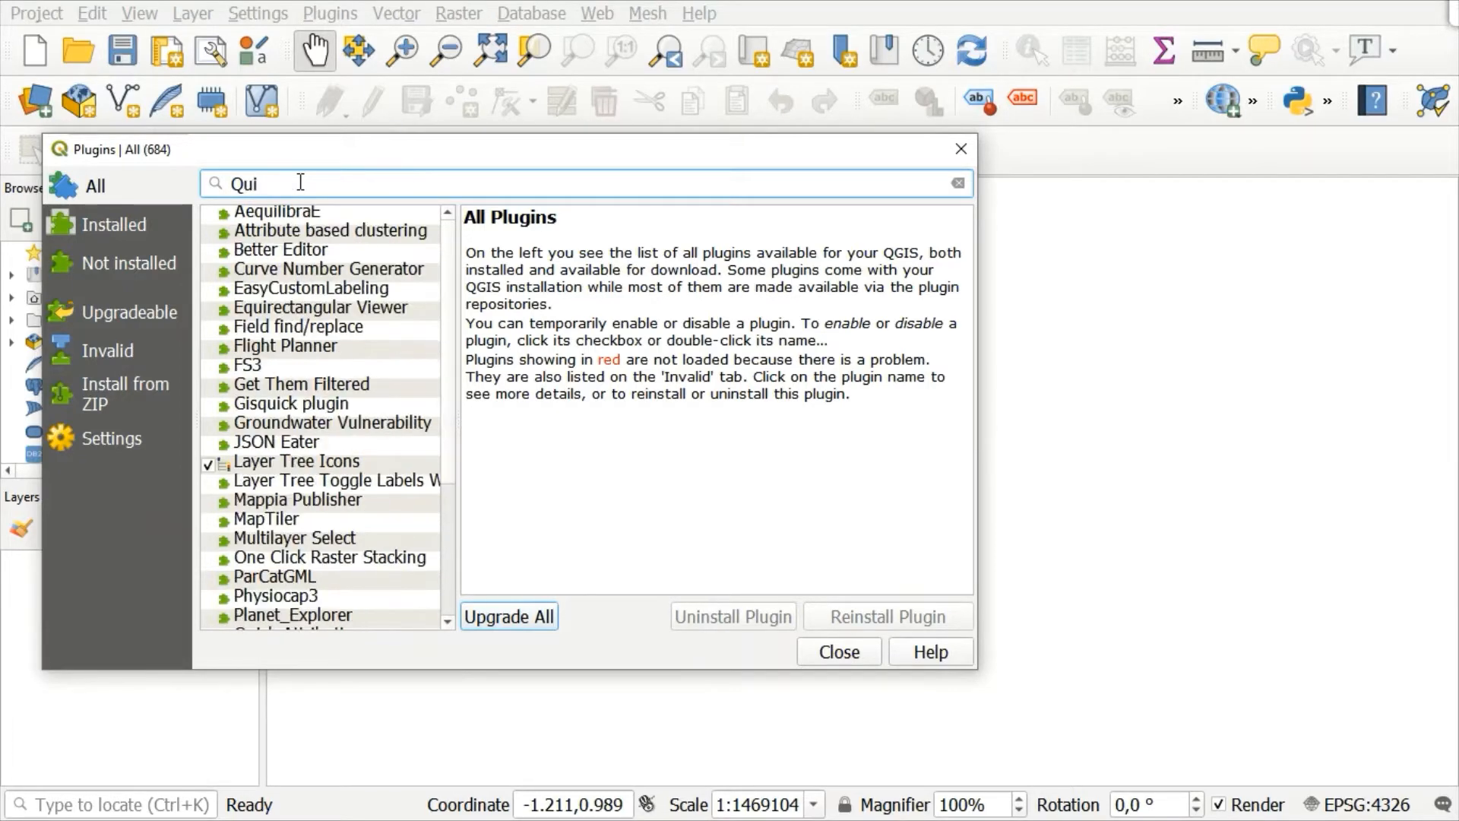
{"action": "type", "text": "ck"}
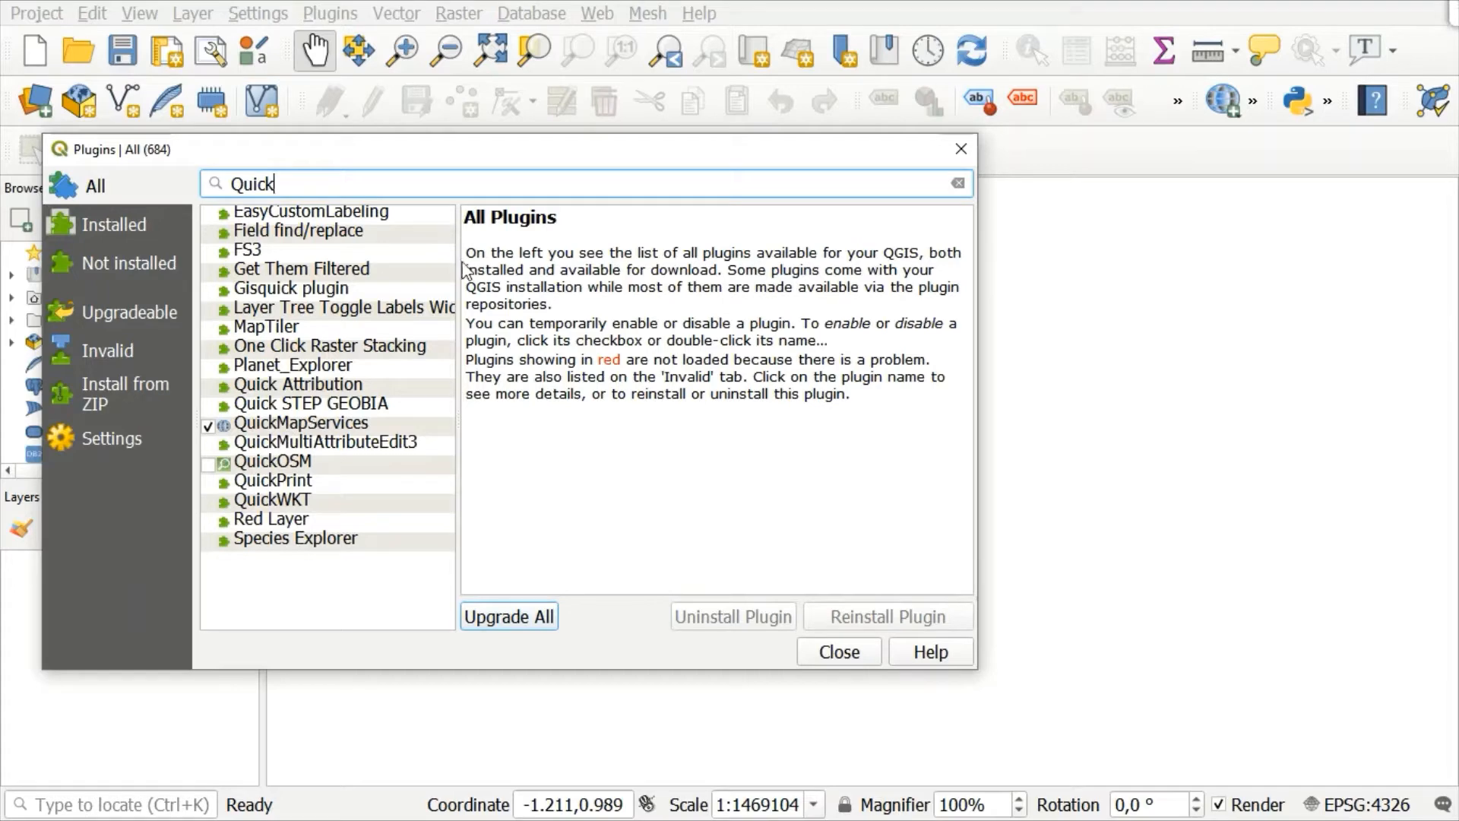
{"action": "left_click", "coordinate": [960, 149]}
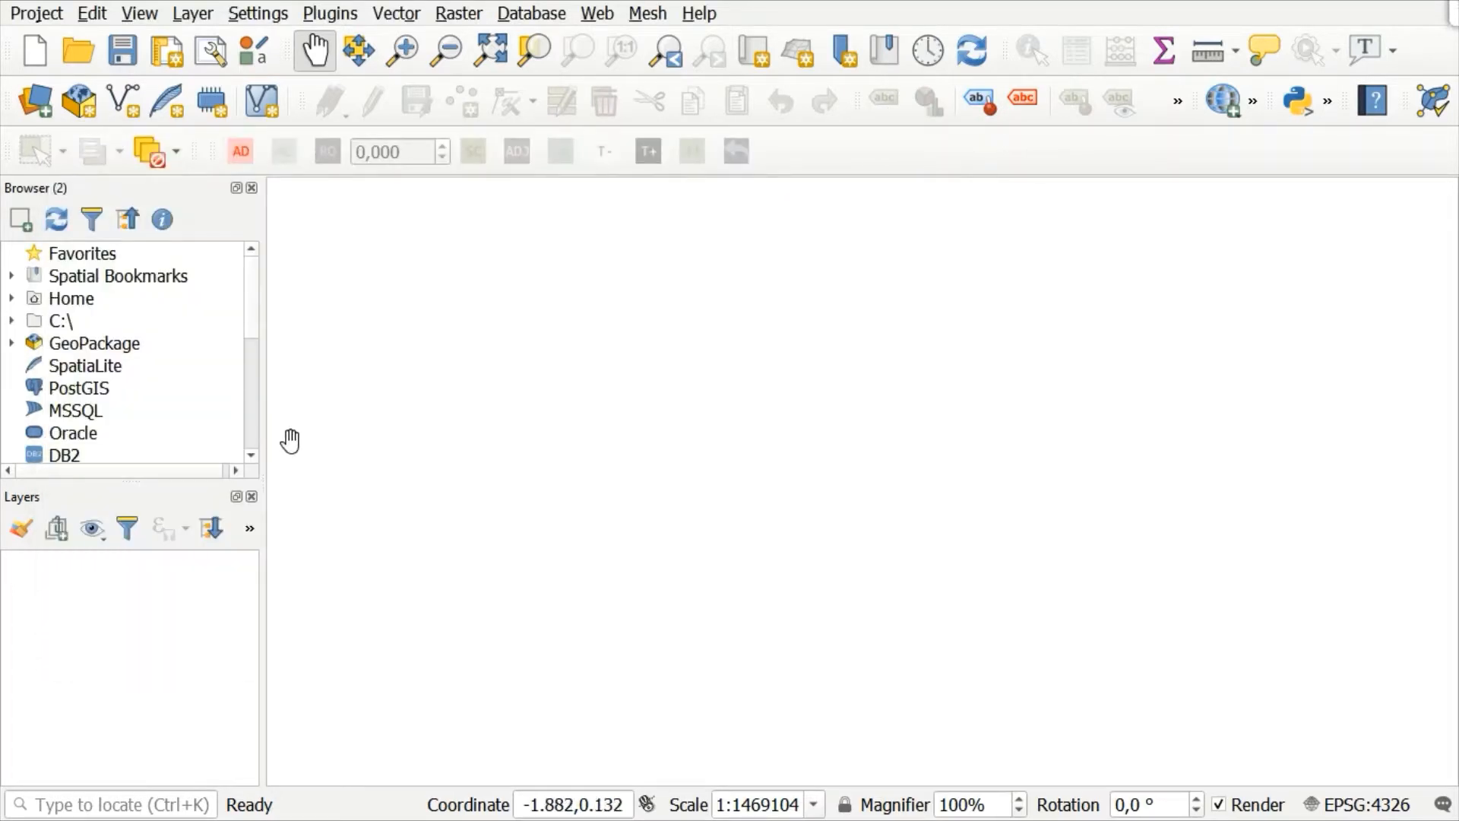
Add the OpenStreetMap XYZ tile source to the project as a basemap layer.
{"action": "scroll", "coordinate": [245, 460], "scroll_direction": "down", "scroll_amount": 4}
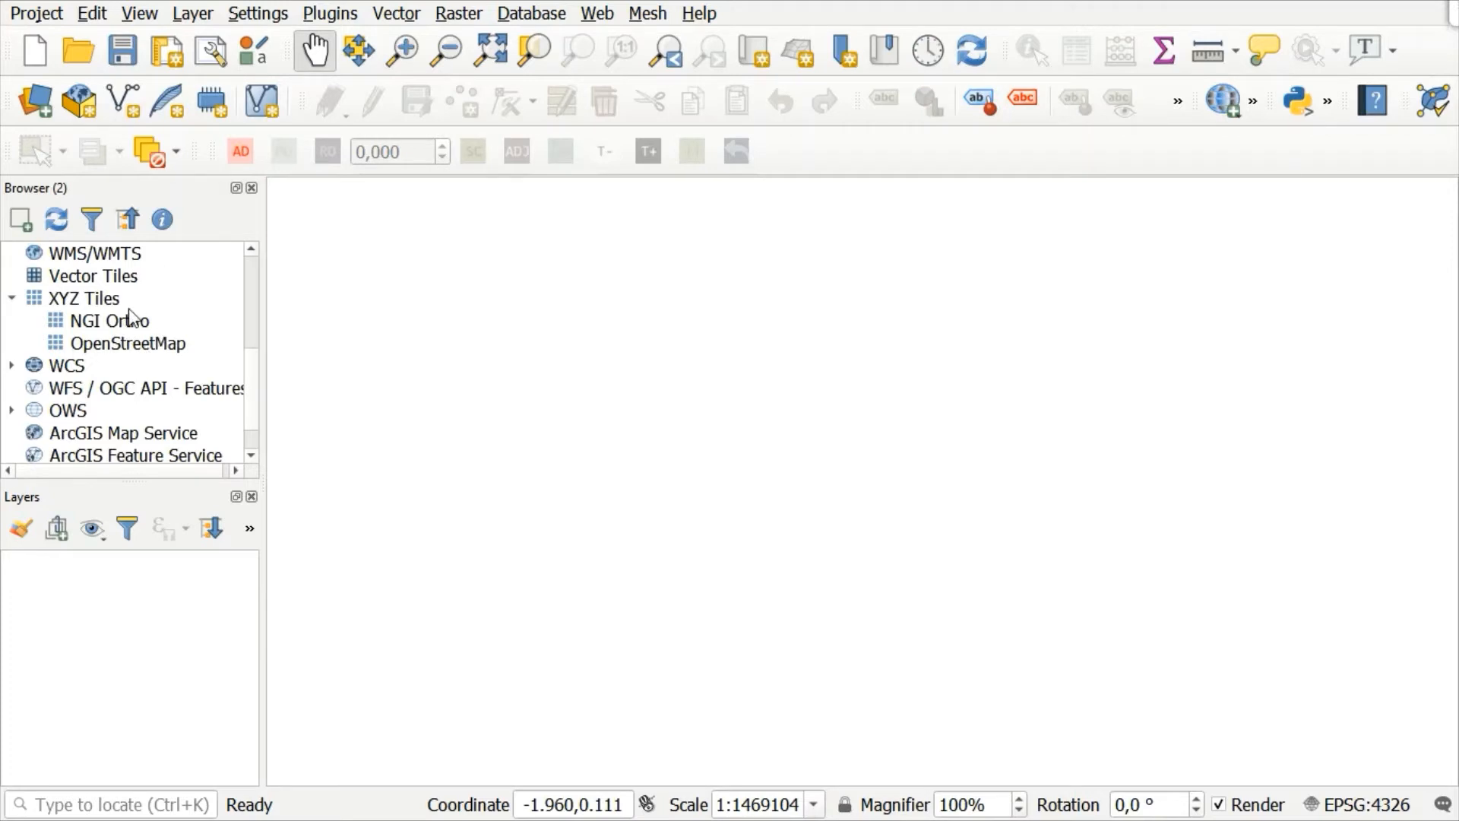
{"action": "left_click", "coordinate": [161, 348]}
{"action": "left_click_drag", "start_coordinate": [161, 359], "coordinate": [142, 614]}
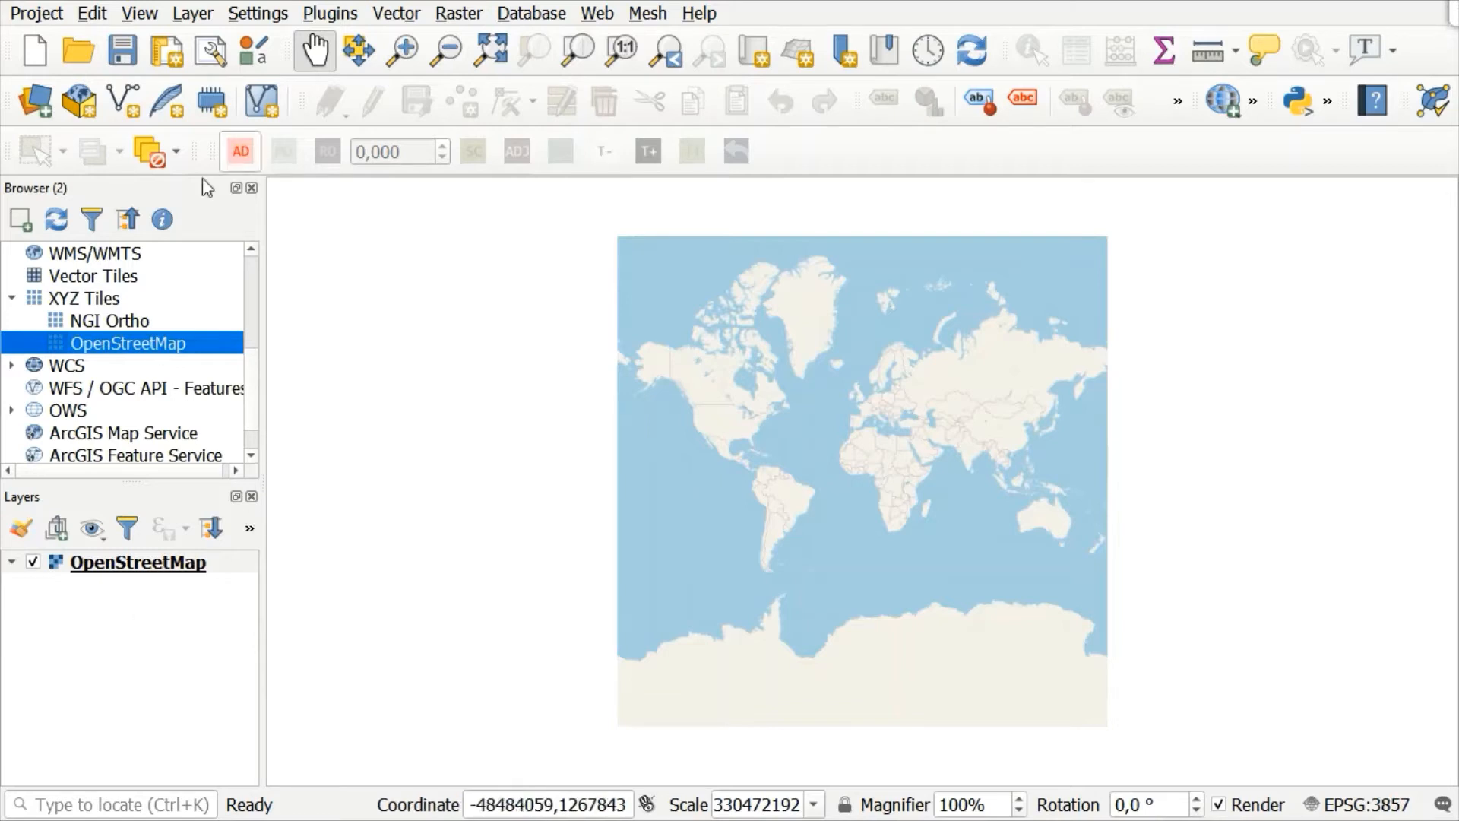
Examine the basemap around the Swartberg Nature Reserve and Prince Albert in South Africa at a scale of 1:273740.
{"action": "left_click", "coordinate": [412, 62]}
{"action": "left_click_drag", "start_coordinate": [874, 490], "coordinate": [949, 534]}
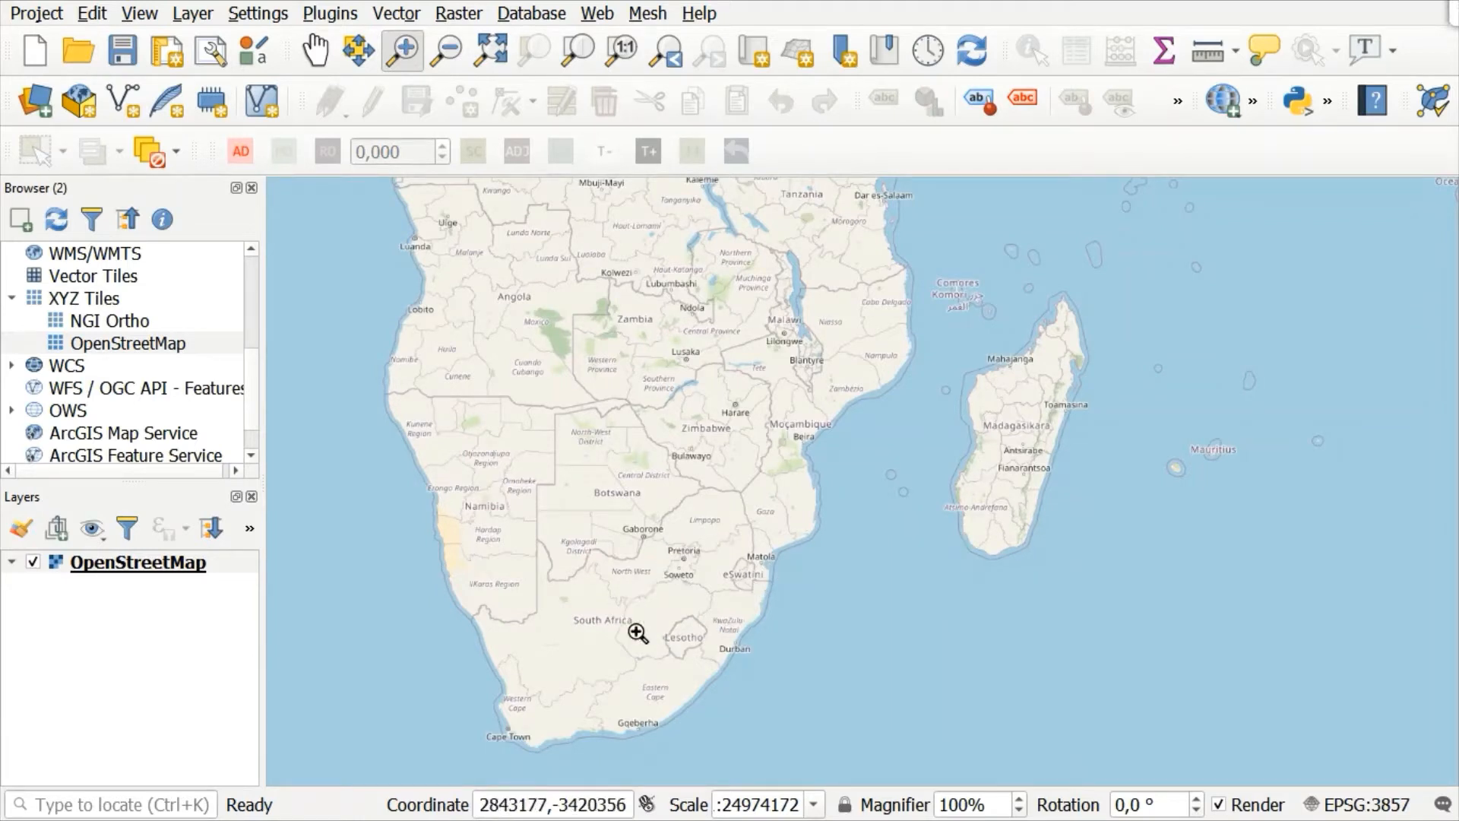
{"action": "left_click_drag", "start_coordinate": [596, 660], "coordinate": [703, 744]}
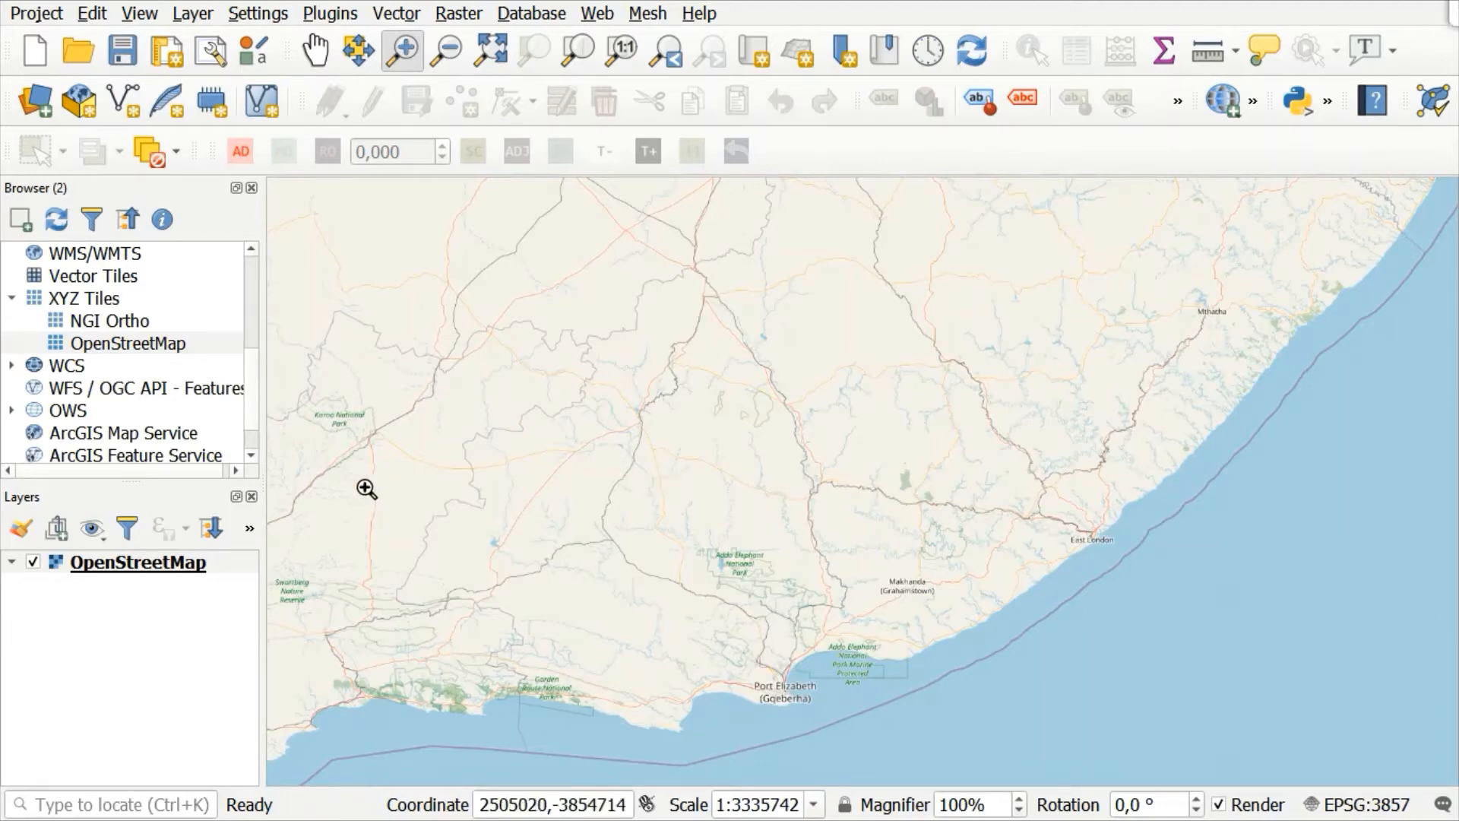
{"action": "left_click_drag", "start_coordinate": [366, 489], "coordinate": [561, 534]}
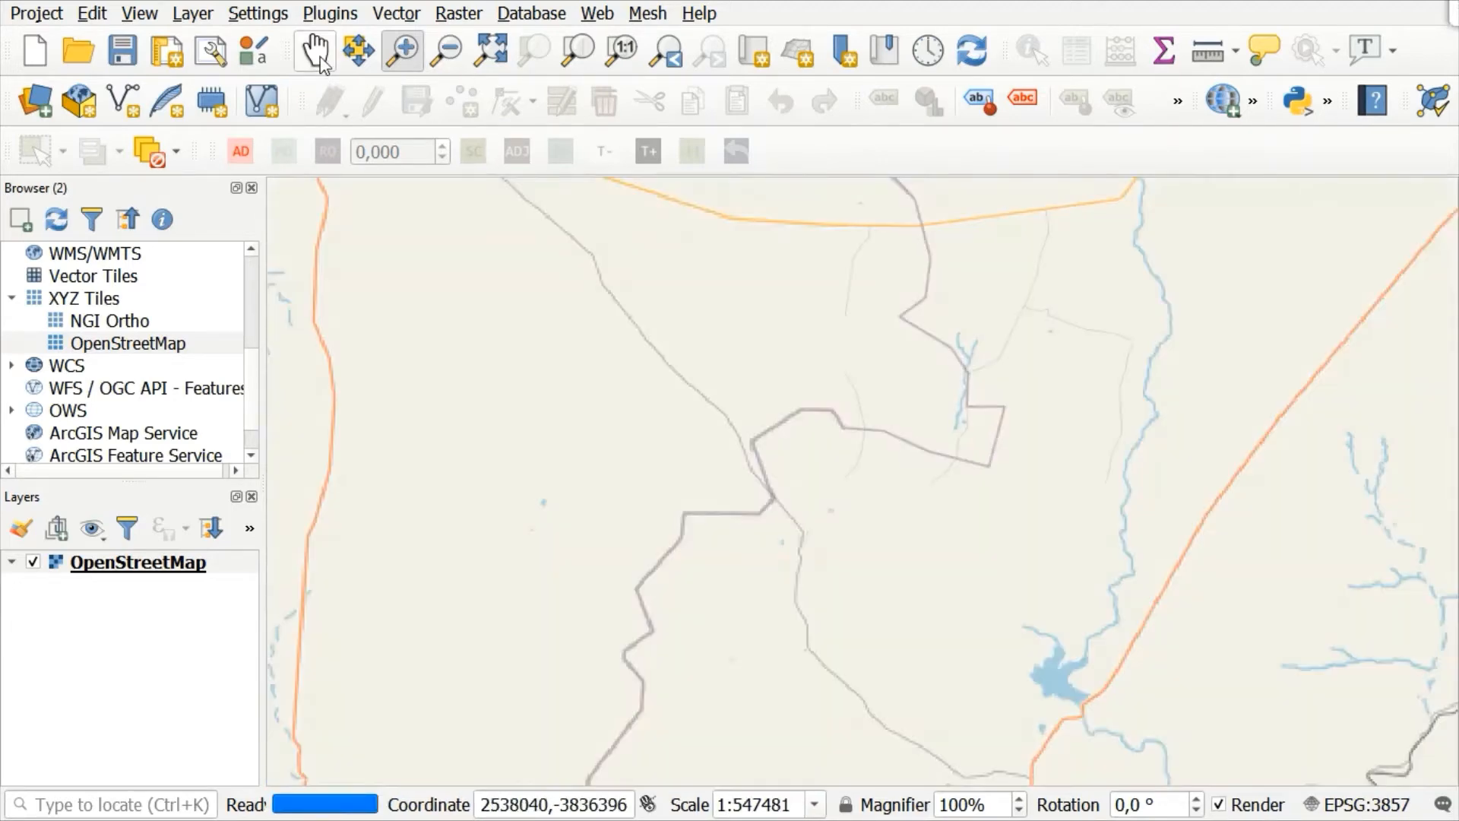
{"action": "left_click", "coordinate": [314, 53]}
{"action": "left_click_drag", "start_coordinate": [472, 580], "coordinate": [746, 264]}
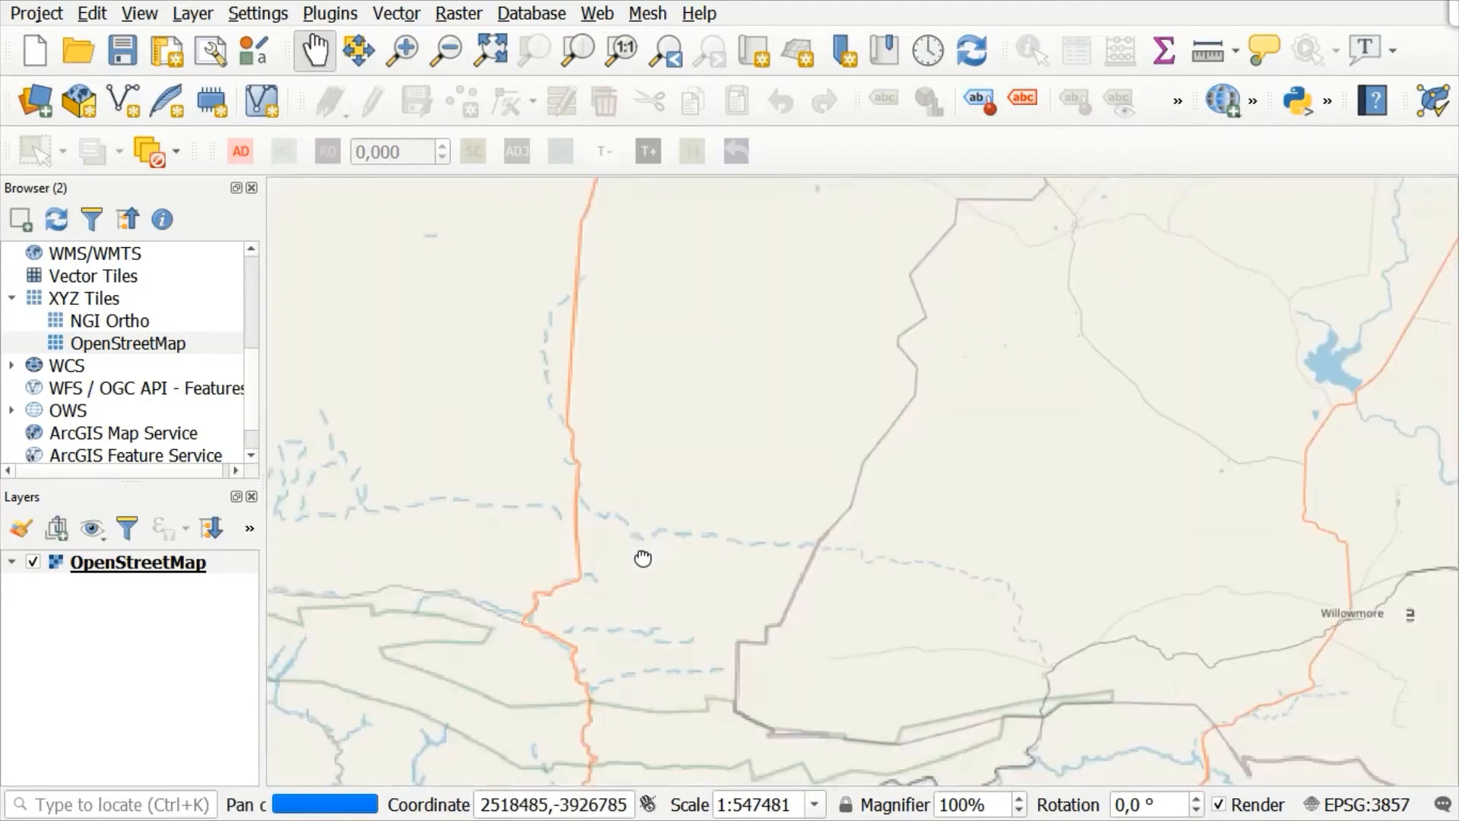
{"action": "left_click_drag", "start_coordinate": [641, 557], "coordinate": [675, 401]}
{"action": "left_click_drag", "start_coordinate": [477, 361], "coordinate": [585, 597]}
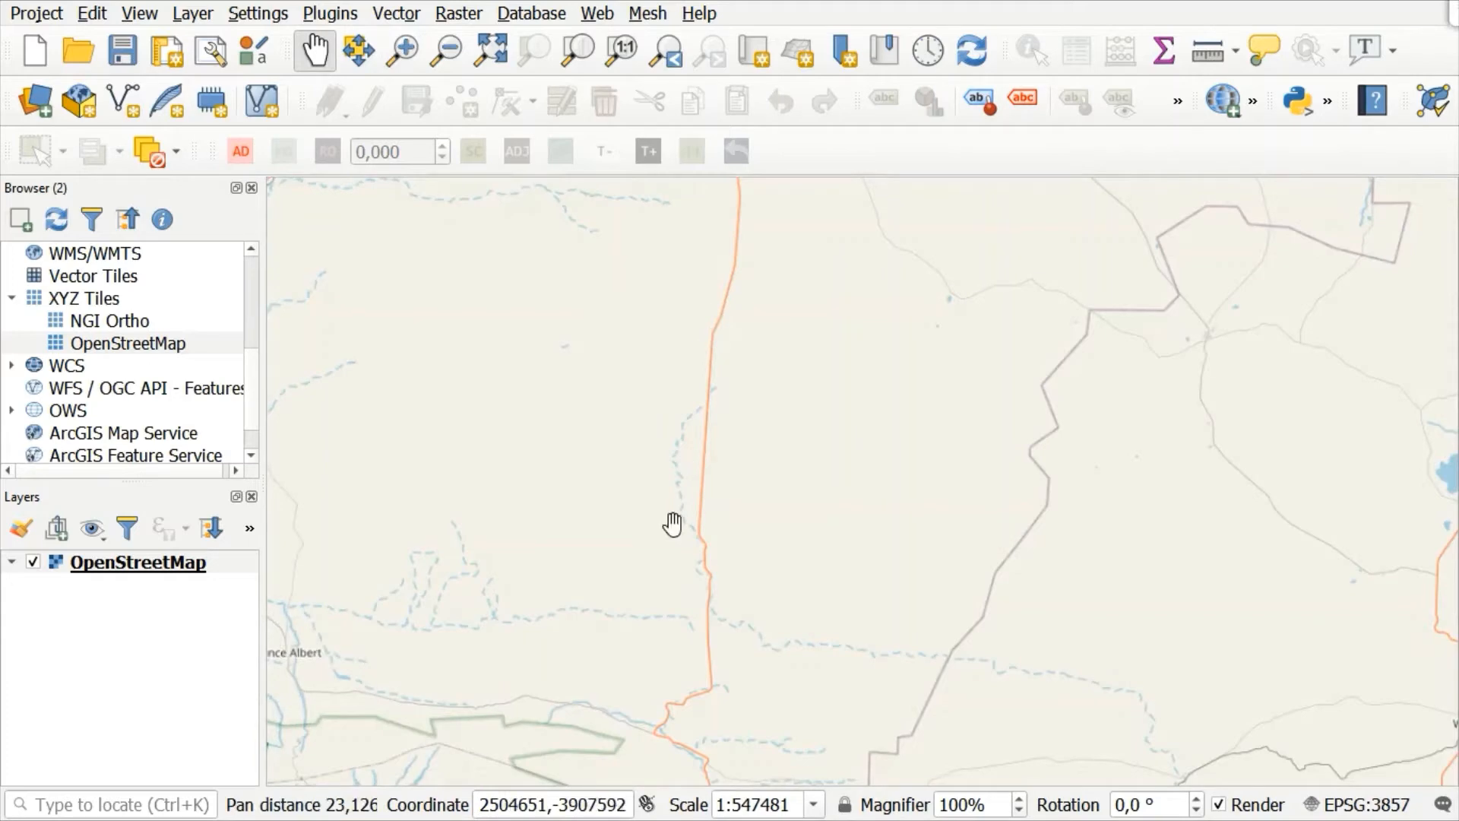
{"action": "left_click_drag", "start_coordinate": [665, 557], "coordinate": [795, 176]}
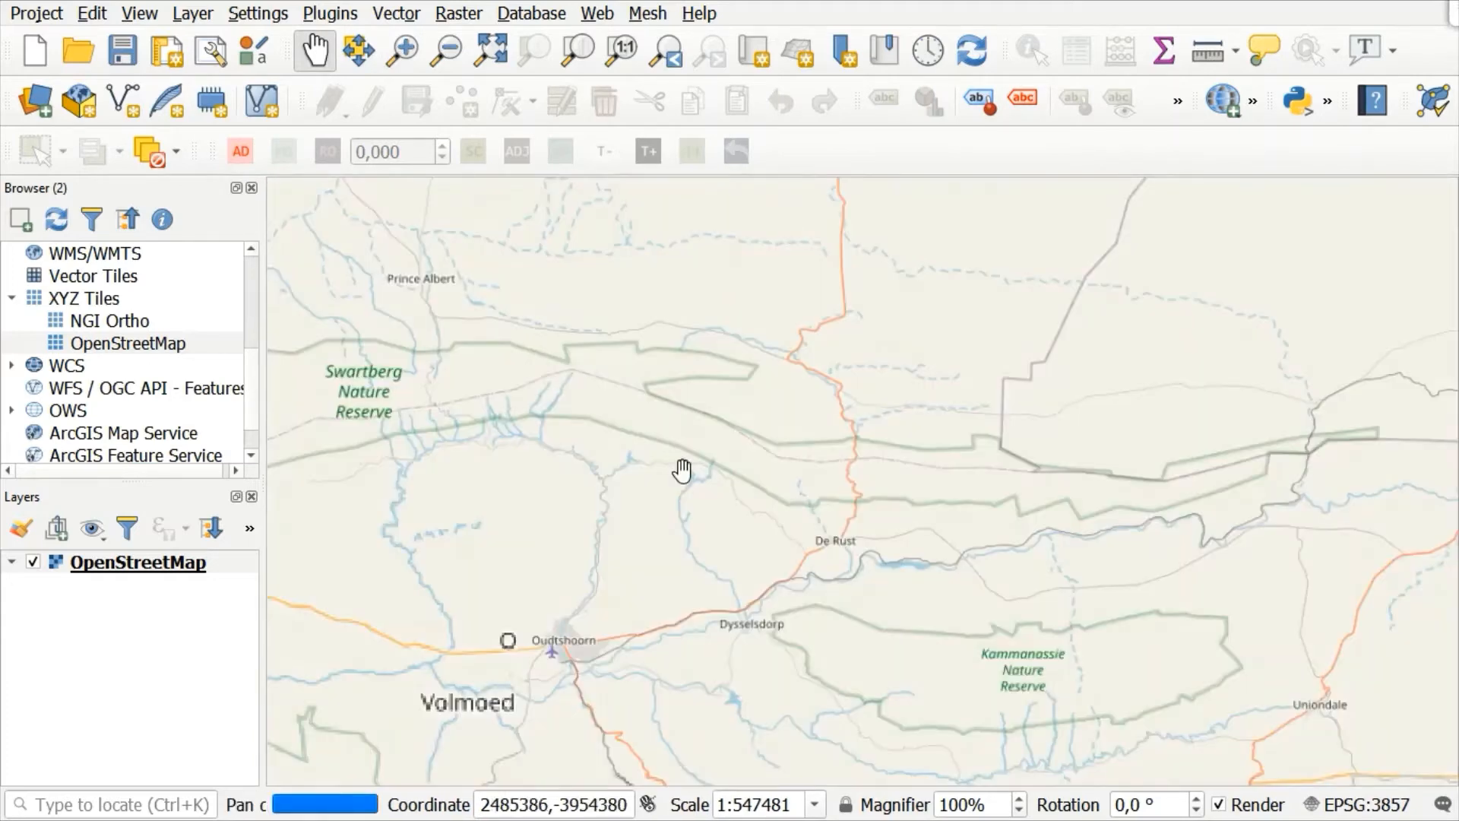
{"action": "left_click_drag", "start_coordinate": [525, 425], "coordinate": [930, 468]}
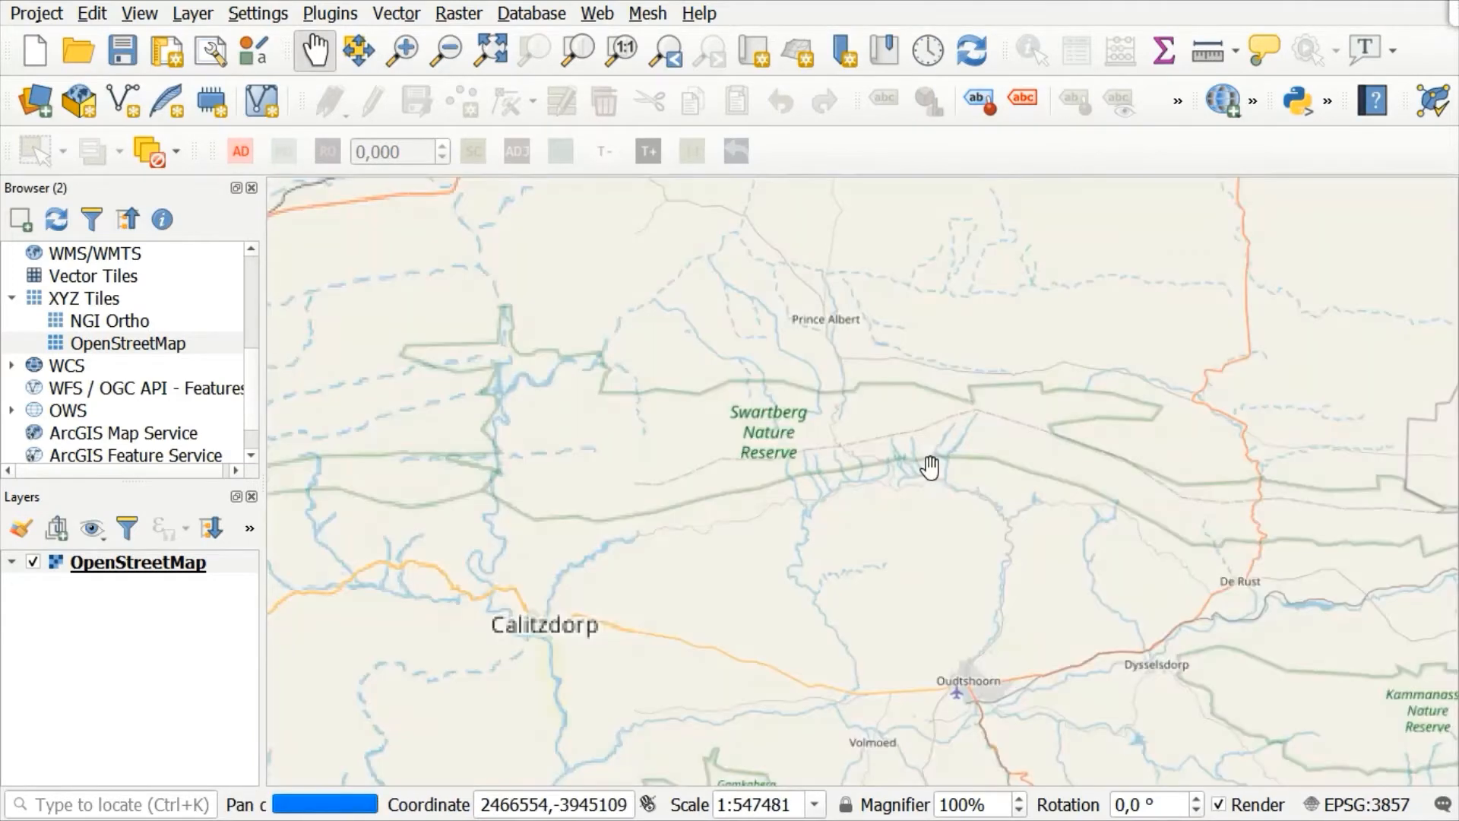
{"action": "left_click", "coordinate": [404, 55]}
{"action": "left_click", "coordinate": [626, 326]}
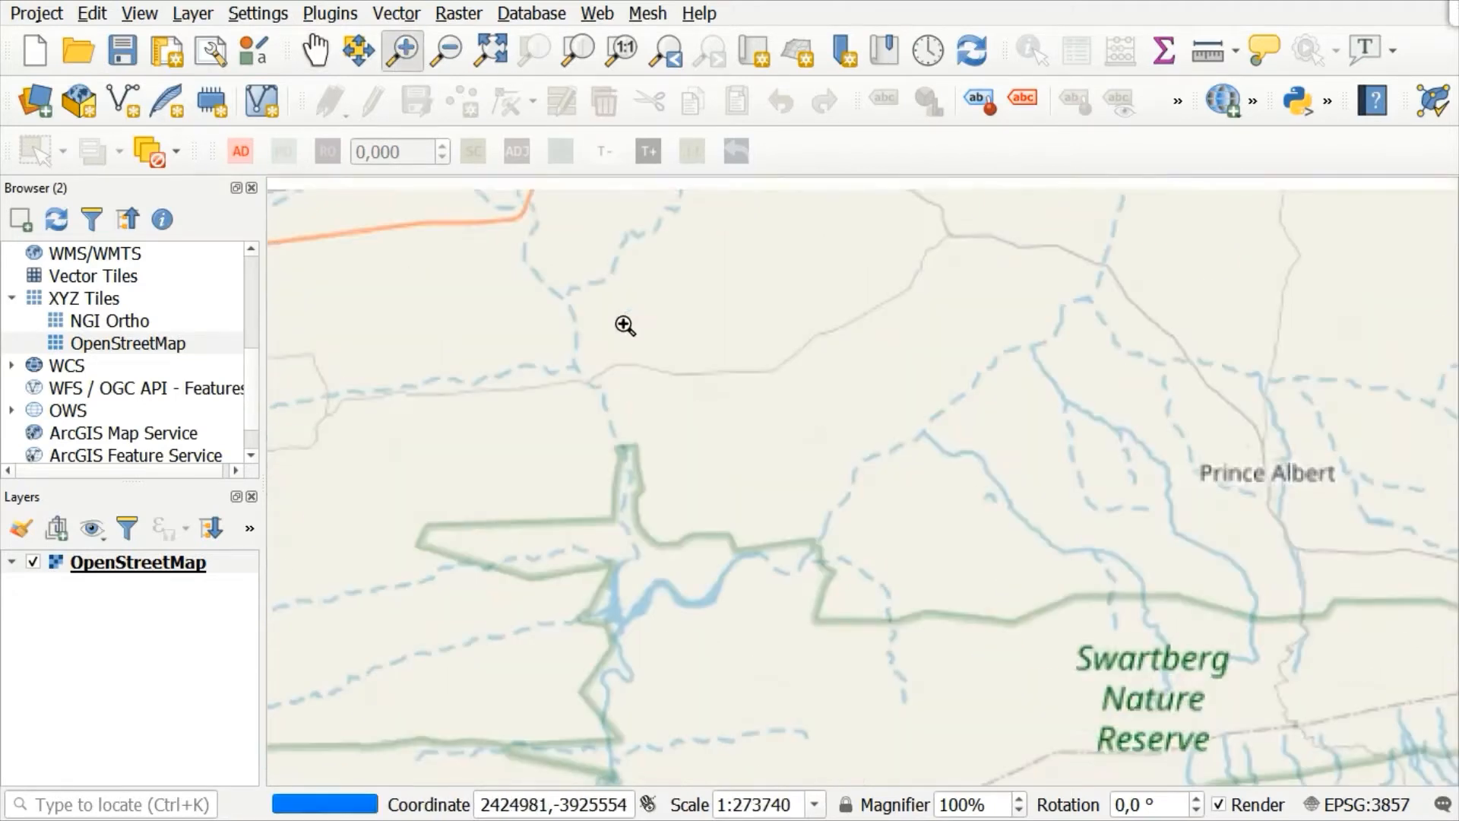
{"action": "left_click", "coordinate": [315, 50]}
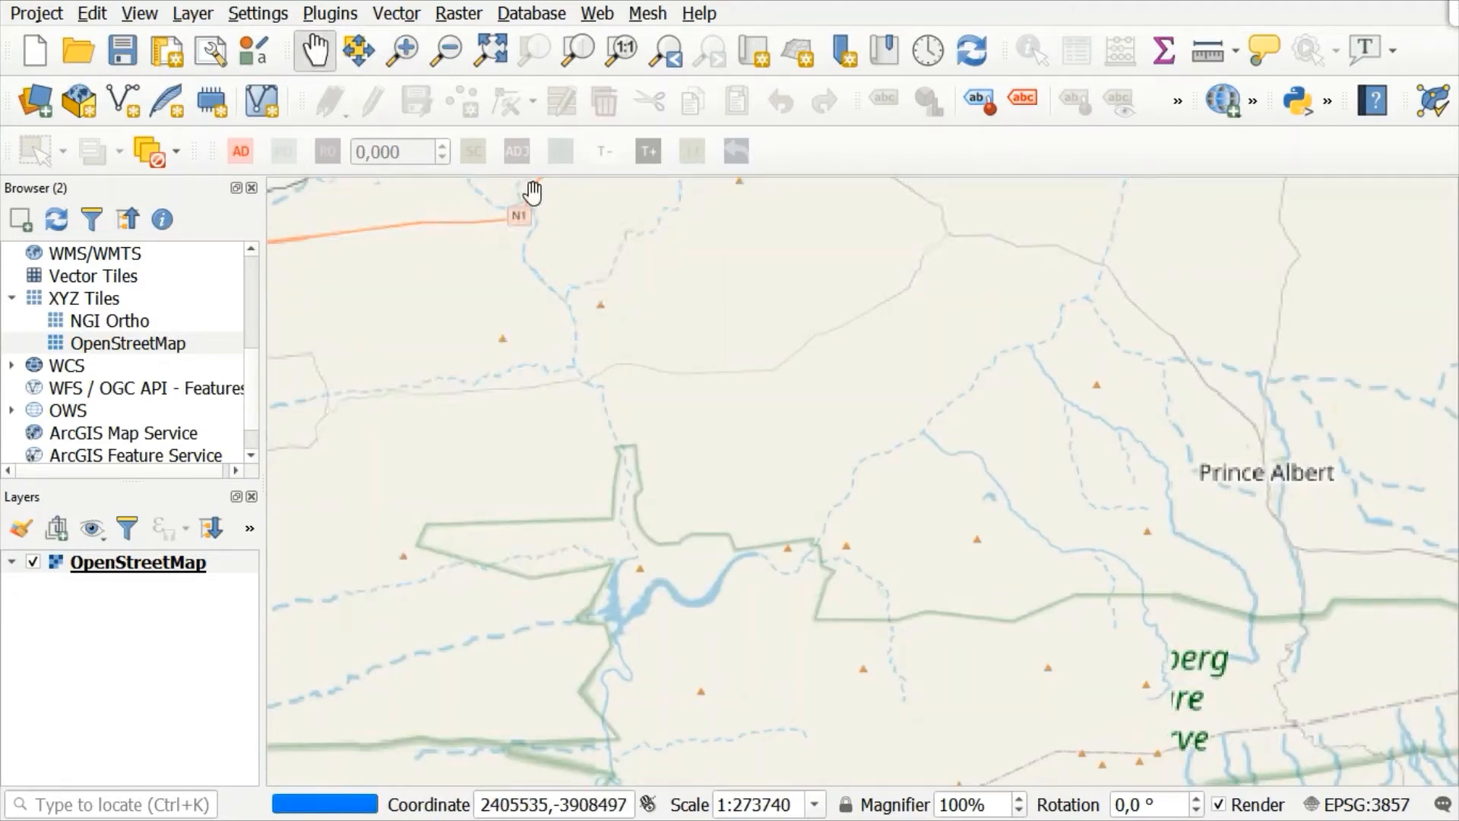
{"action": "left_click_drag", "start_coordinate": [862, 459], "coordinate": [695, 312]}
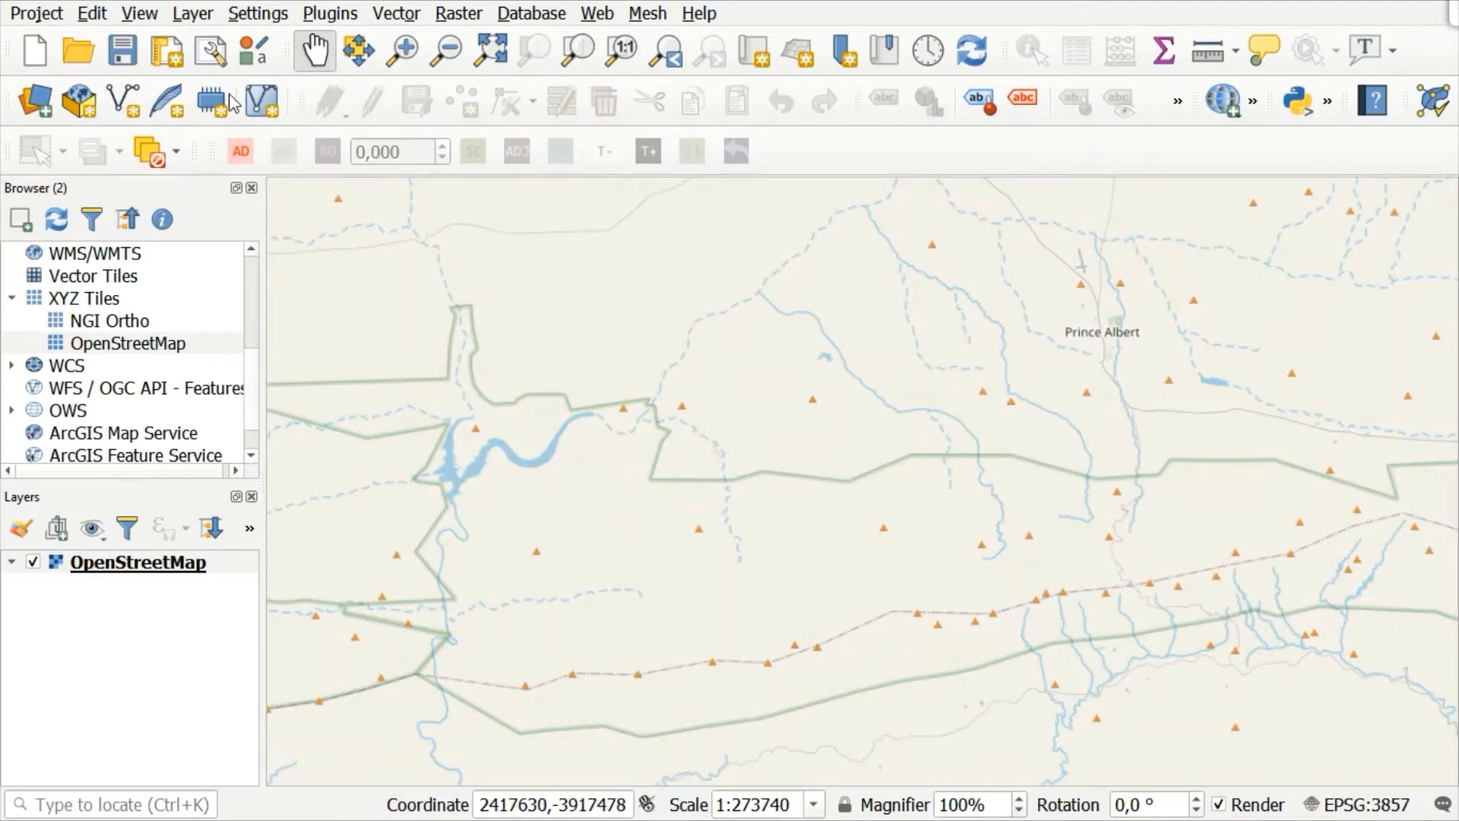
Set up a new shapefile layer saved as trees in the QGIS Training folder, with Point as the geometry type.
{"action": "left_click", "coordinate": [194, 13]}
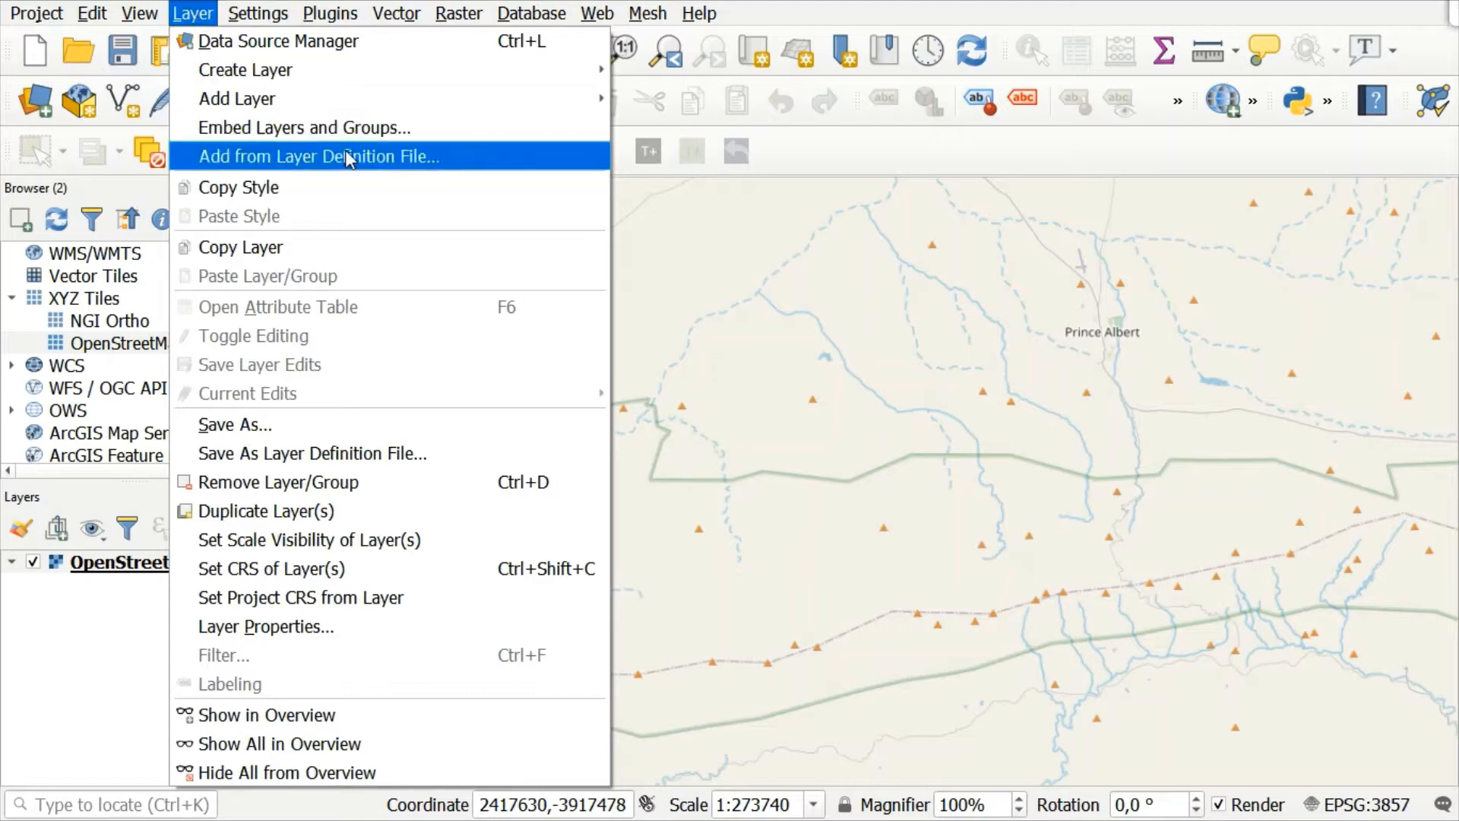
{"action": "mouse_move", "coordinate": [502, 74]}
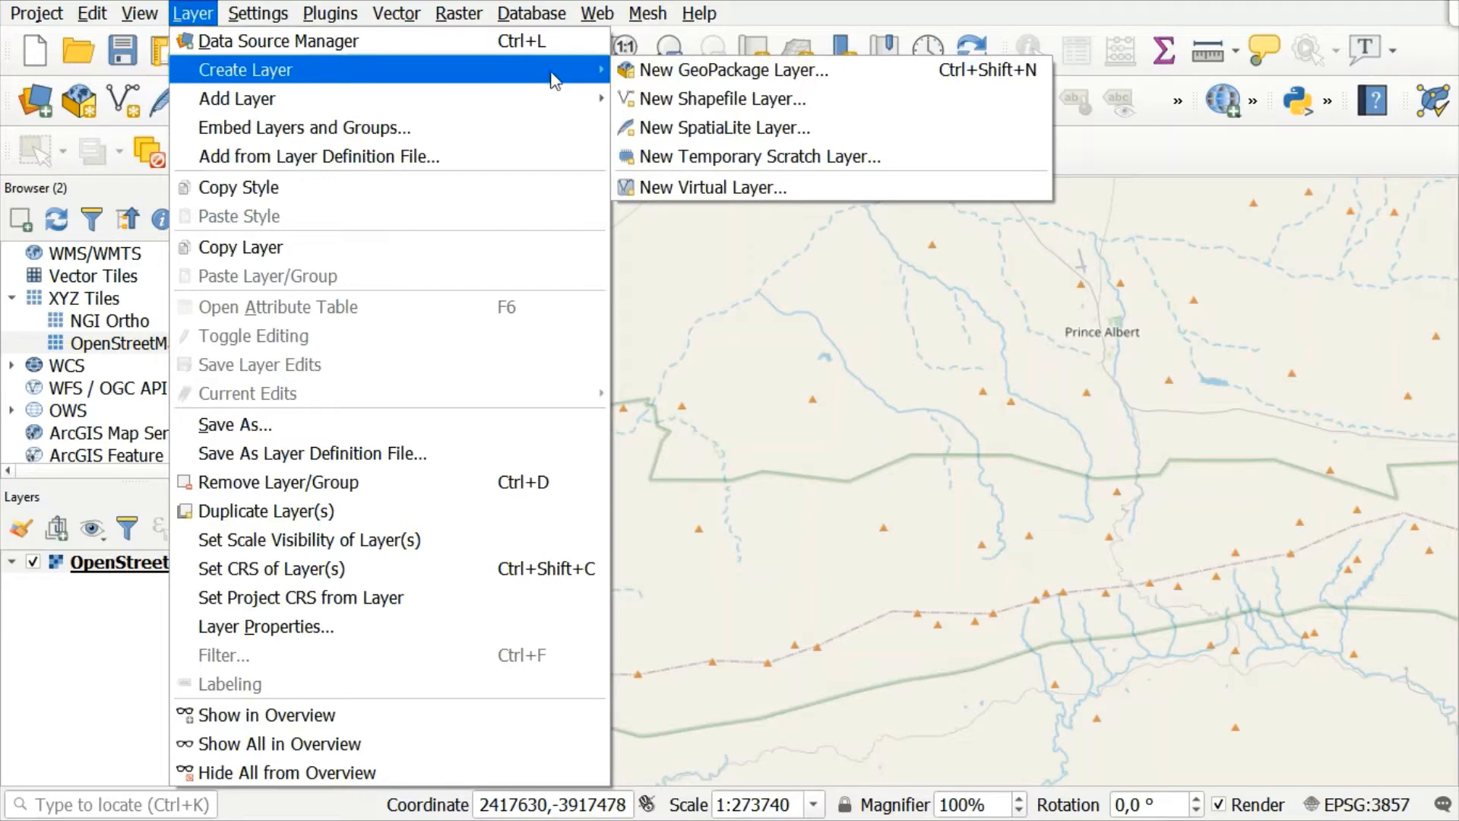
{"action": "left_click", "coordinate": [709, 100]}
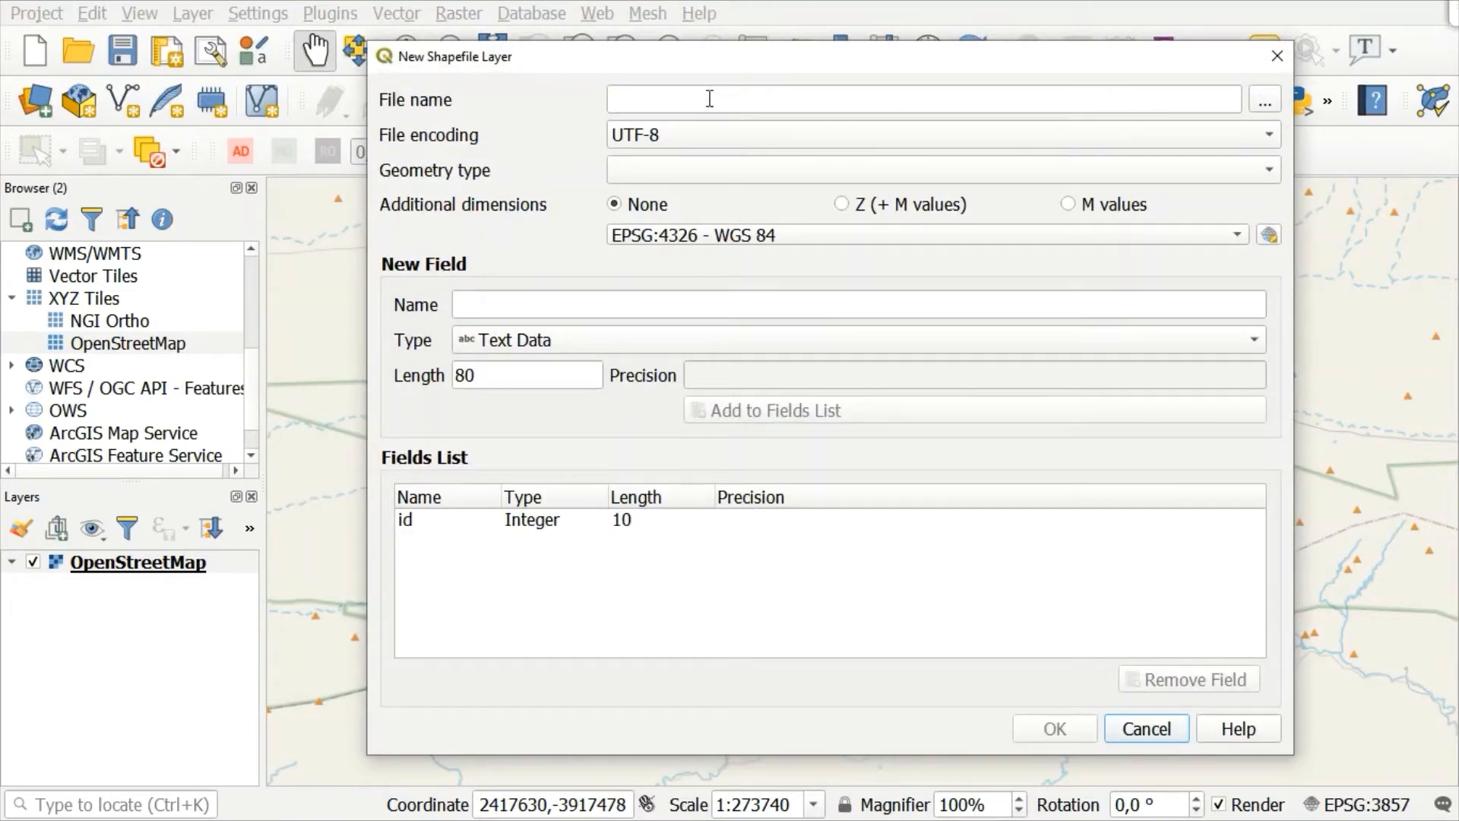
{"action": "left_click", "coordinate": [1265, 107]}
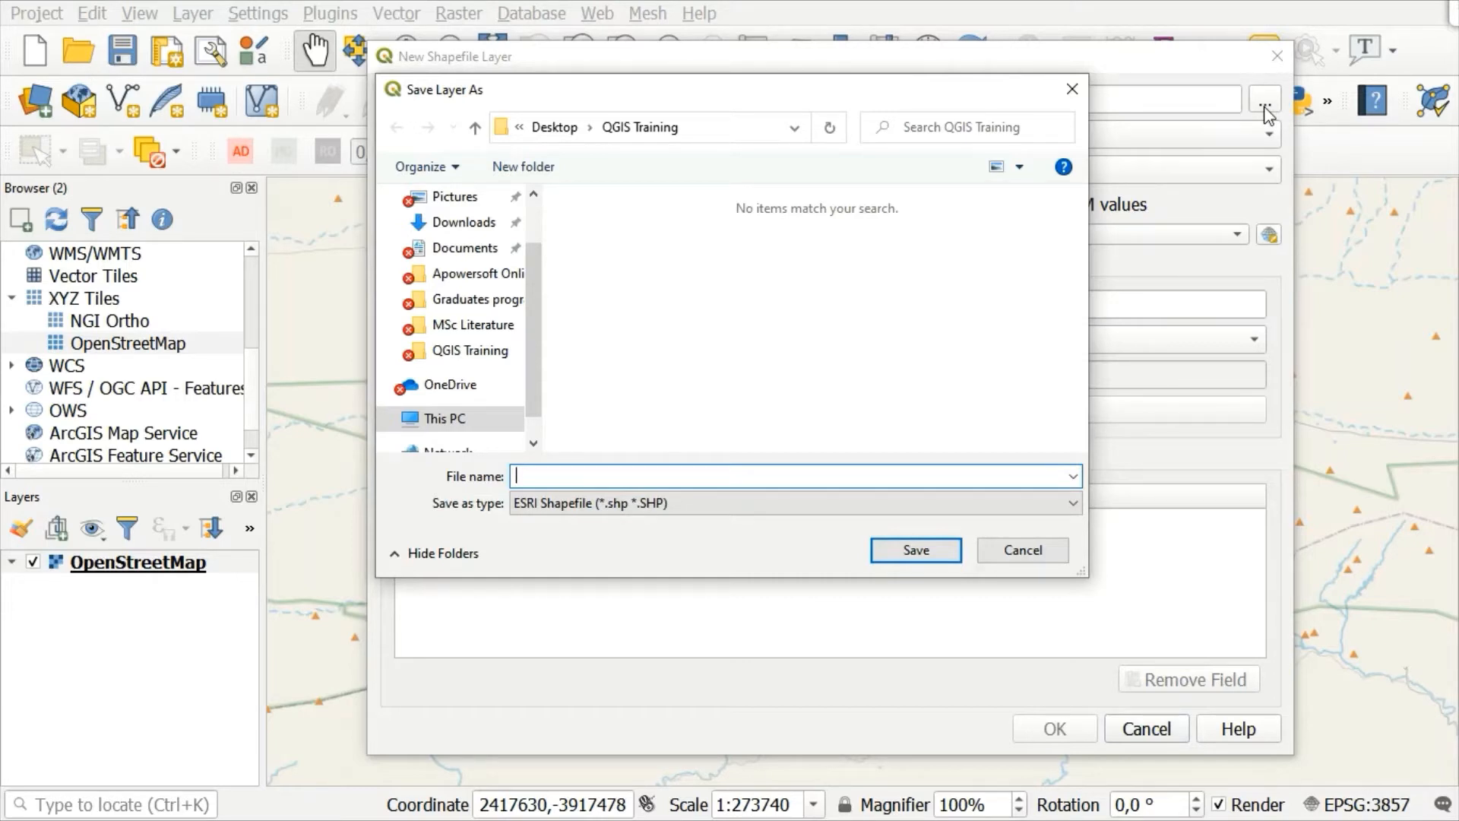
{"action": "type", "text": "trees"}
{"action": "left_click", "coordinate": [895, 546]}
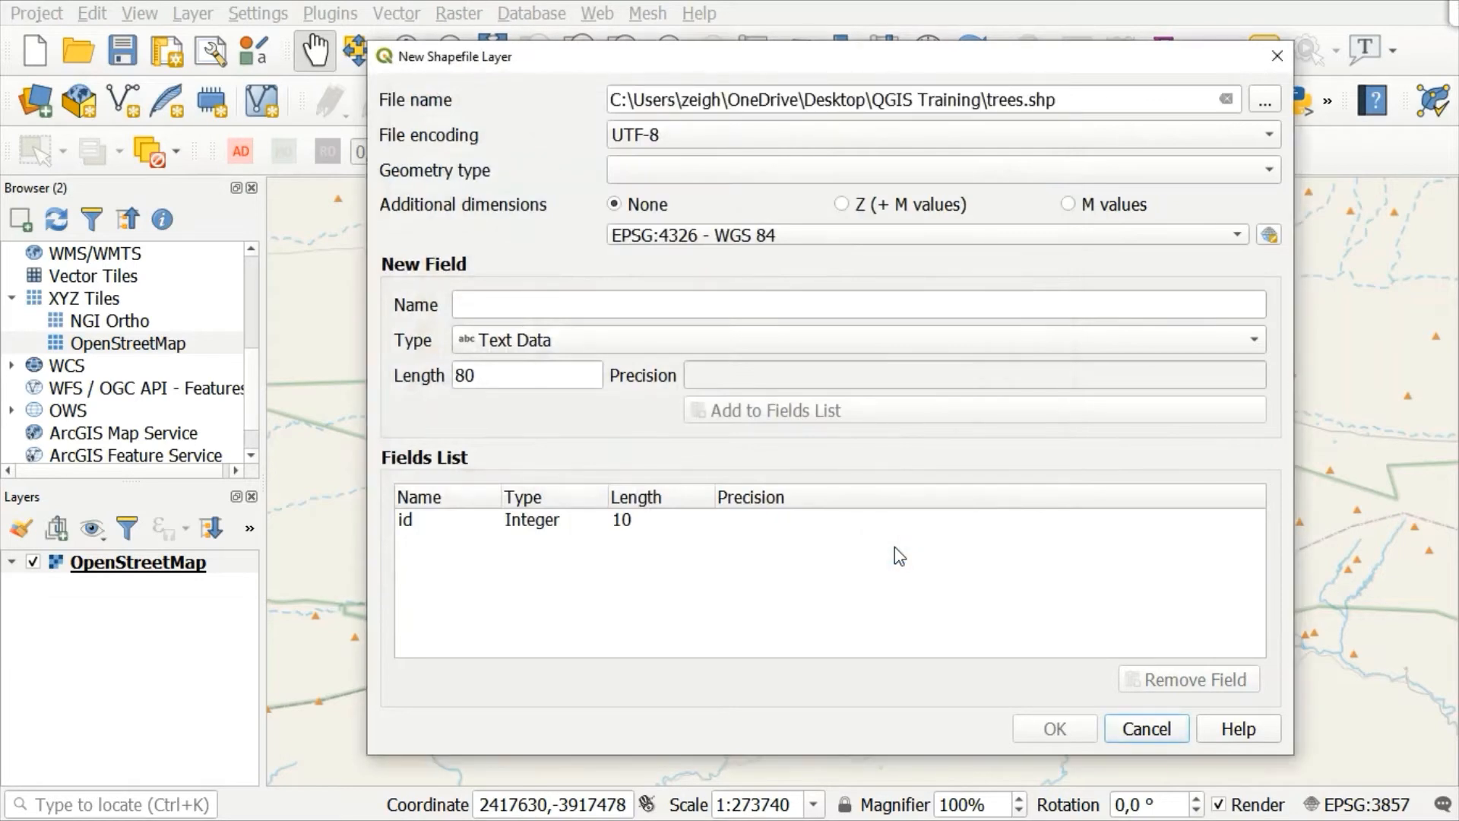
{"action": "left_click", "coordinate": [1273, 170]}
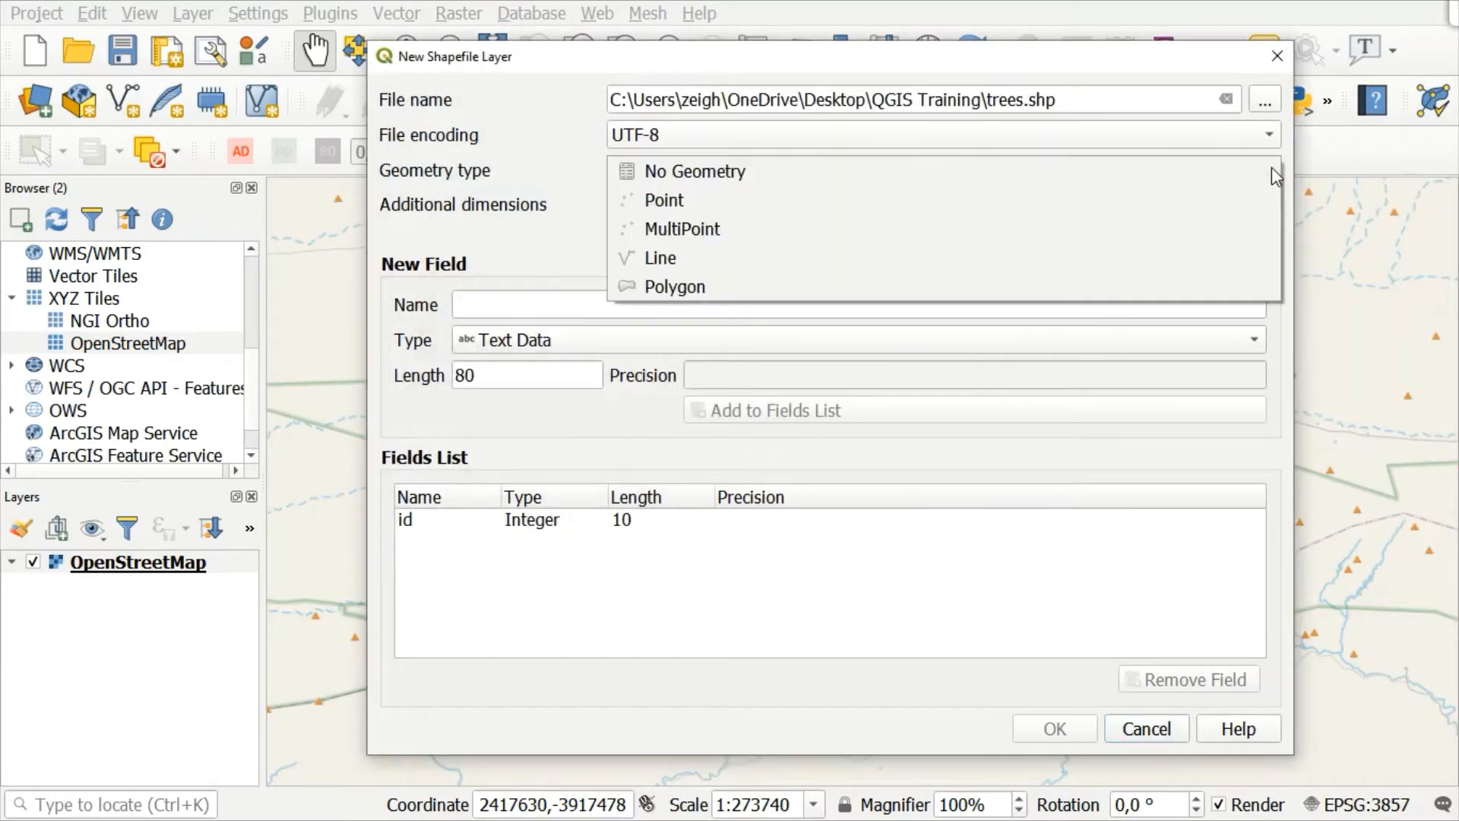
{"action": "left_click", "coordinate": [744, 200]}
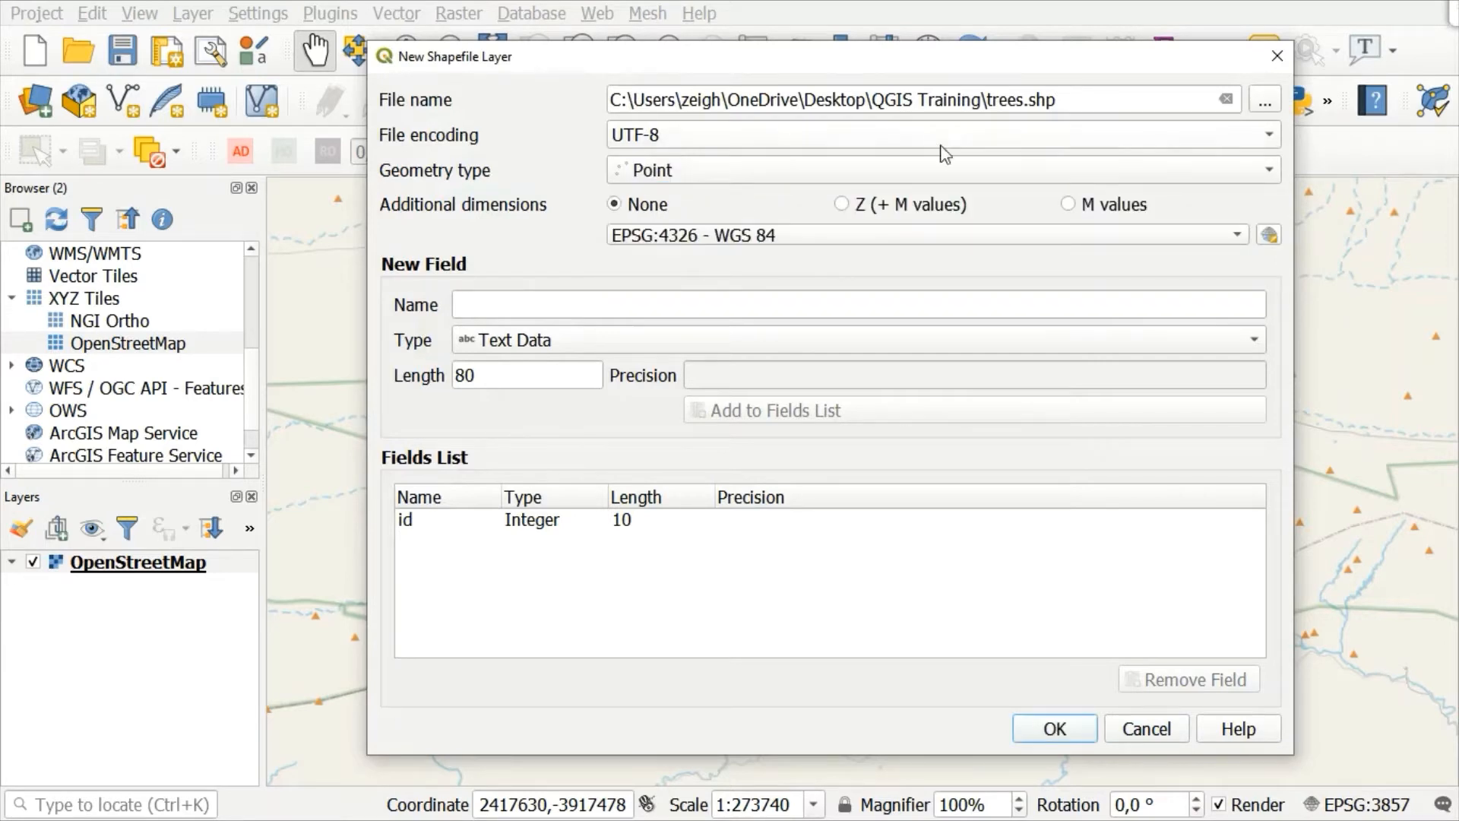
Assign EPSG:32734 - WGS 84 / UTM zone 34S to the new shapefile, found by filtering for "UTM 34S", and create the layer.
{"action": "left_click", "coordinate": [1269, 237]}
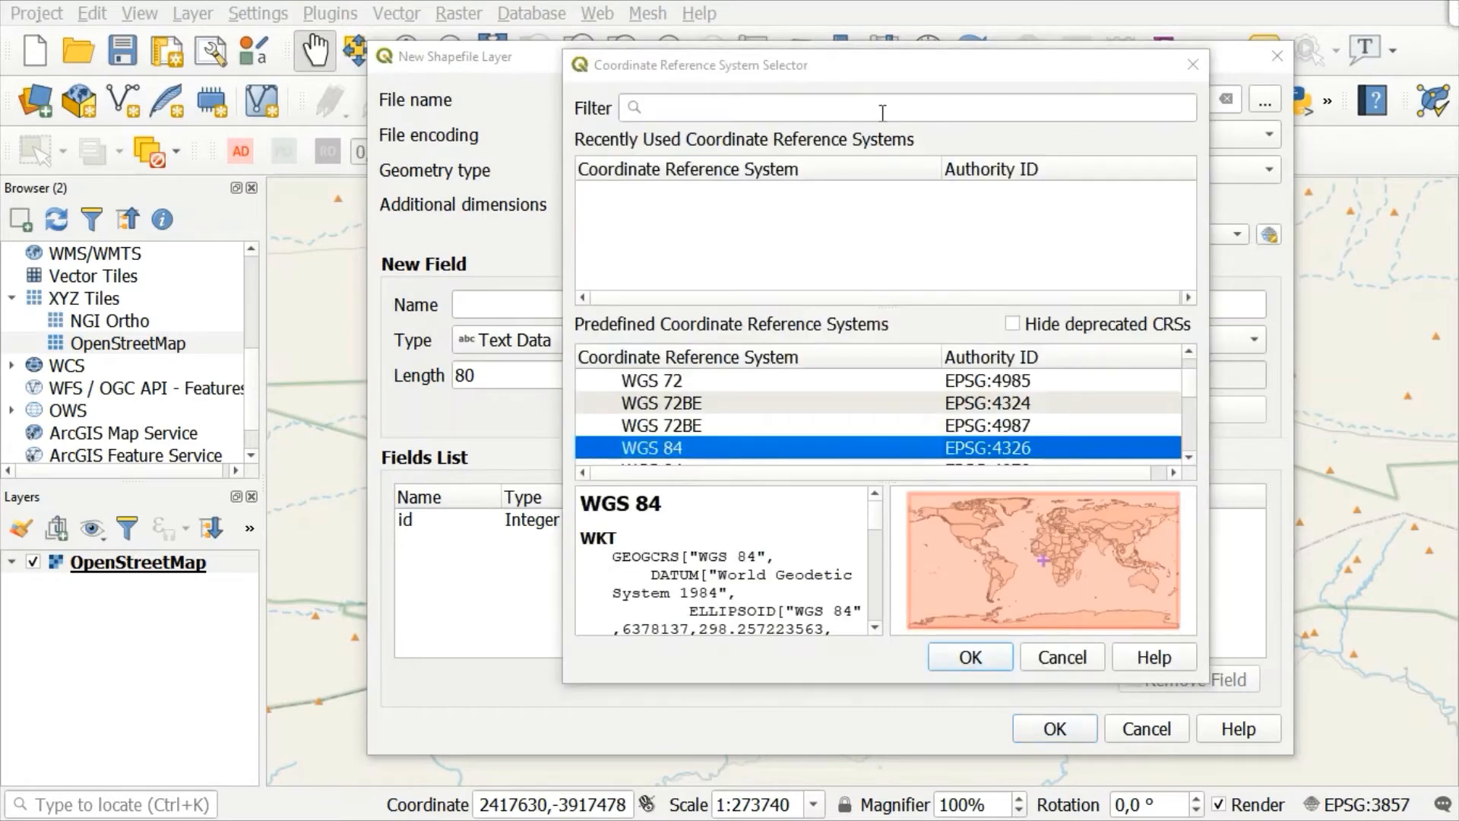
{"action": "left_click", "coordinate": [726, 107]}
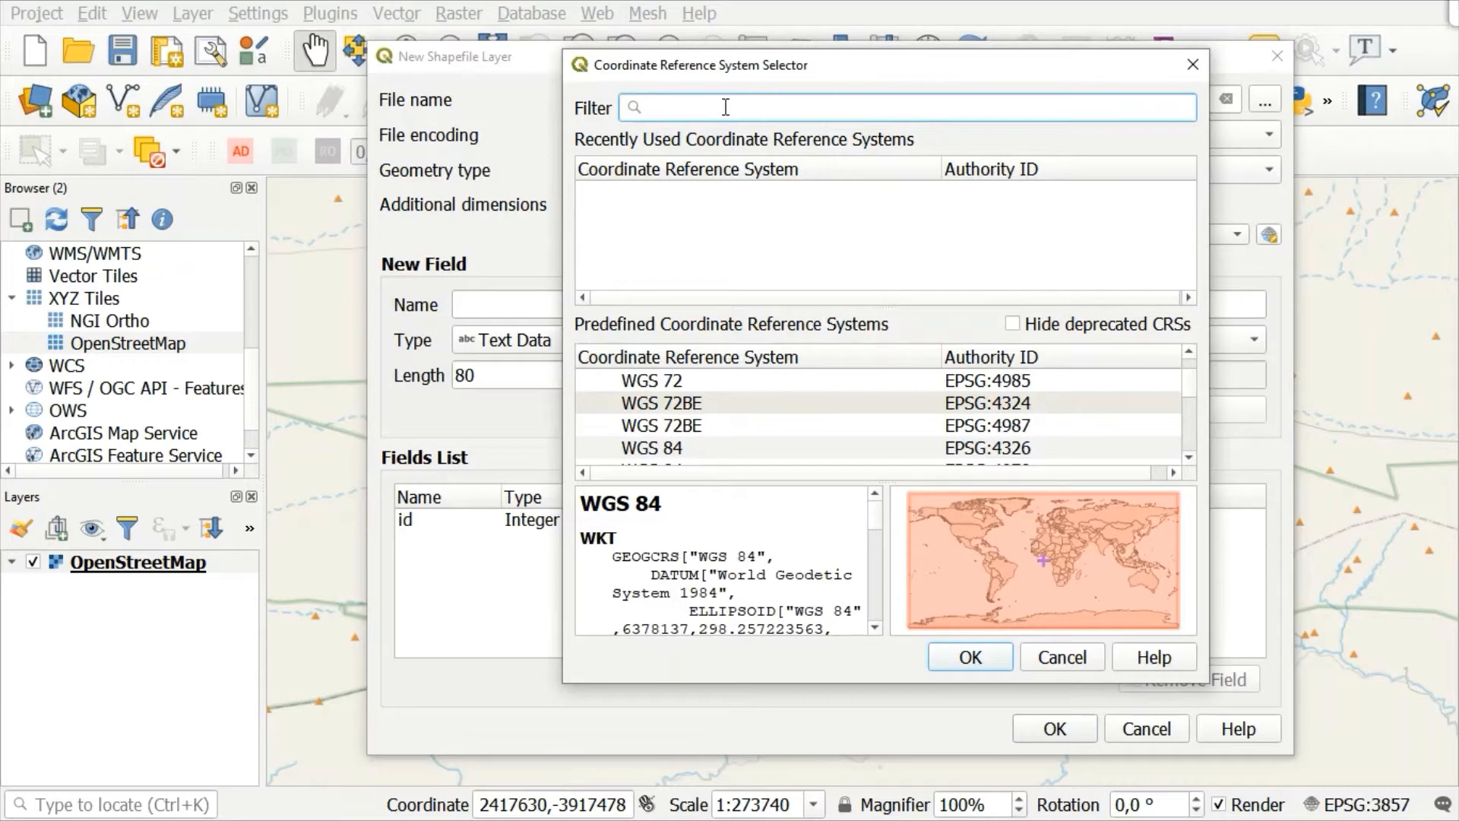
{"action": "type", "text": "UTM "}
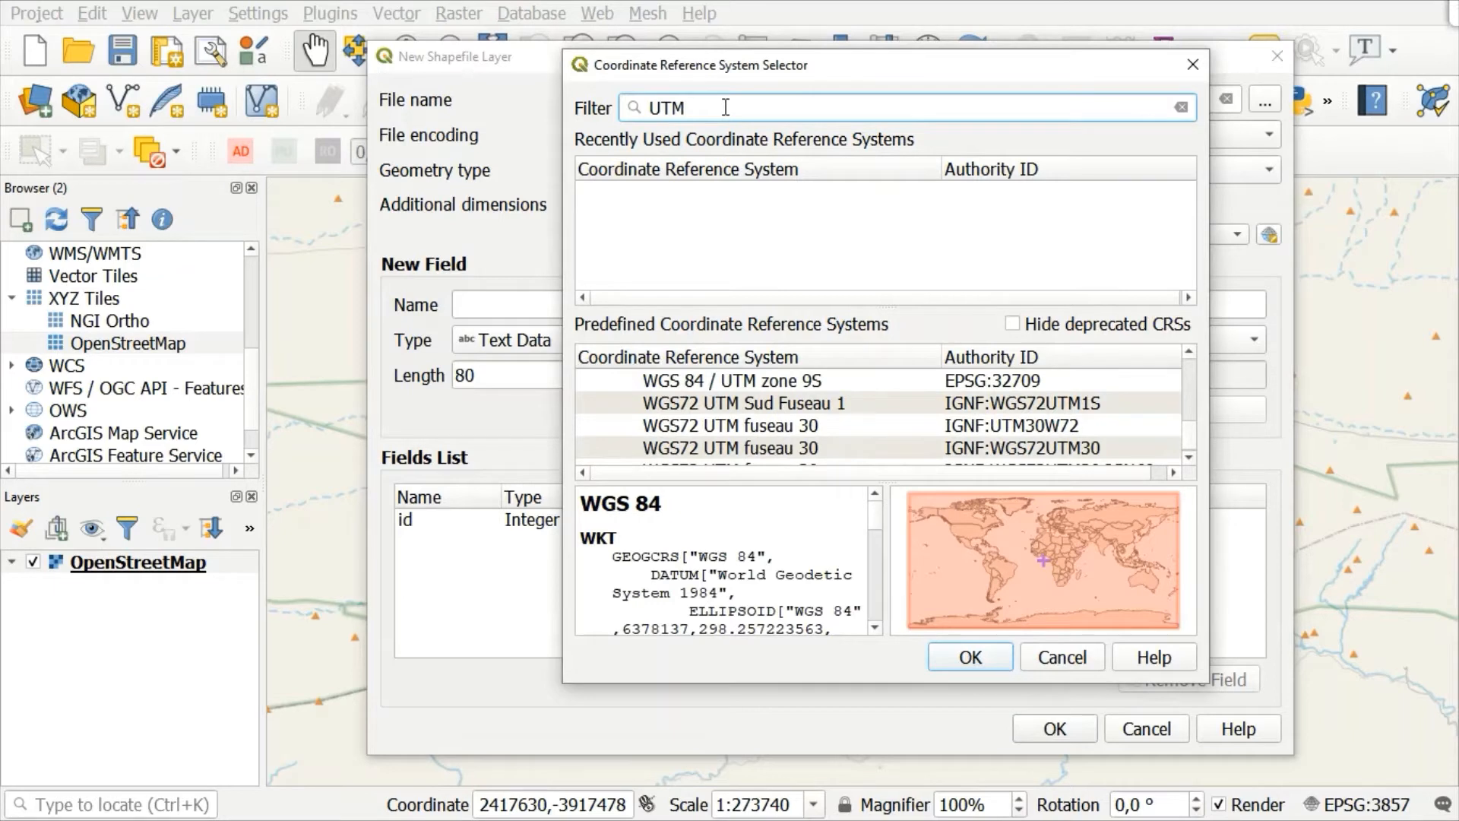
{"action": "type", "text": "34"}
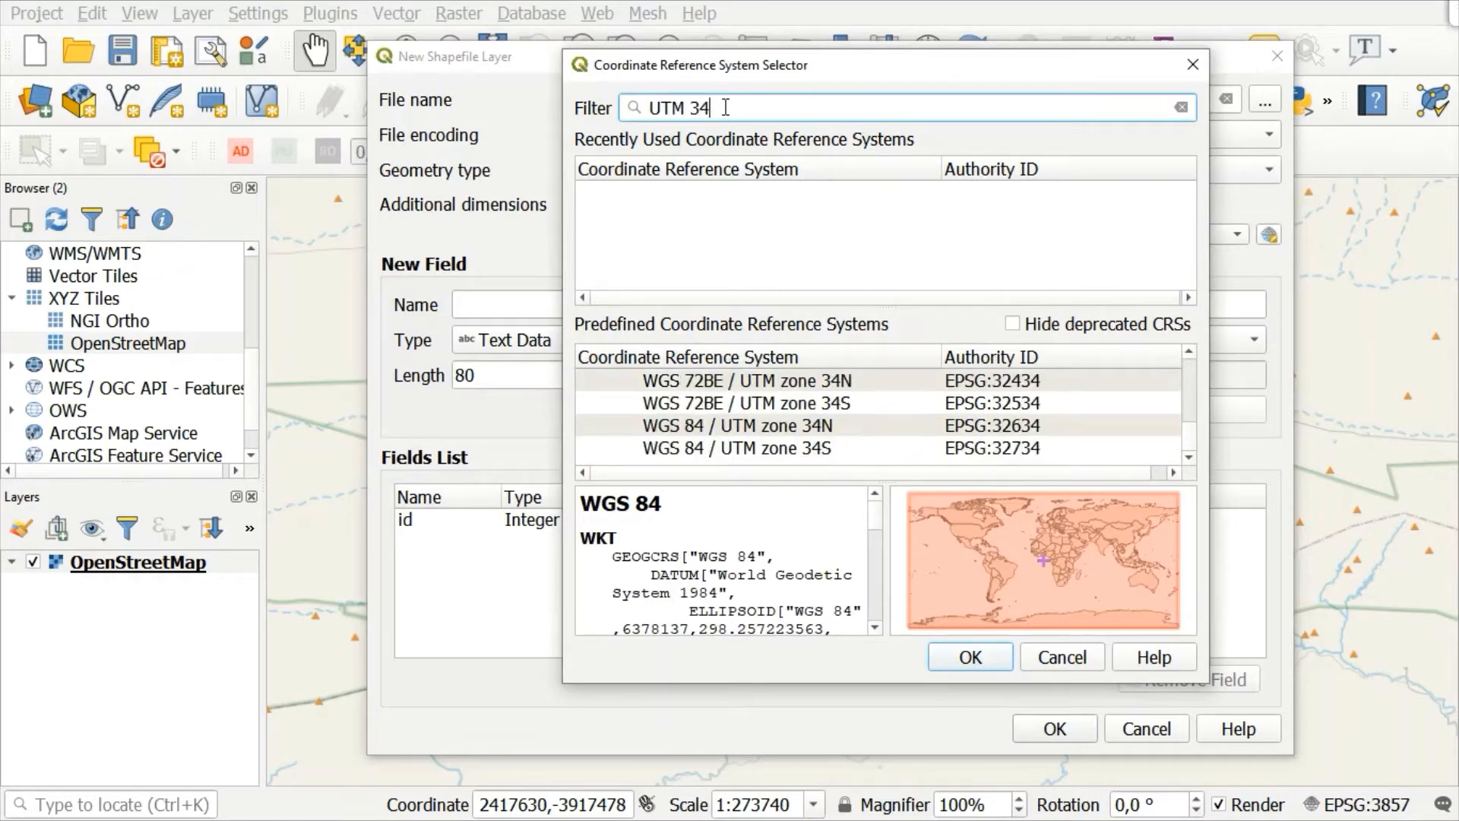
{"action": "type", "text": "S"}
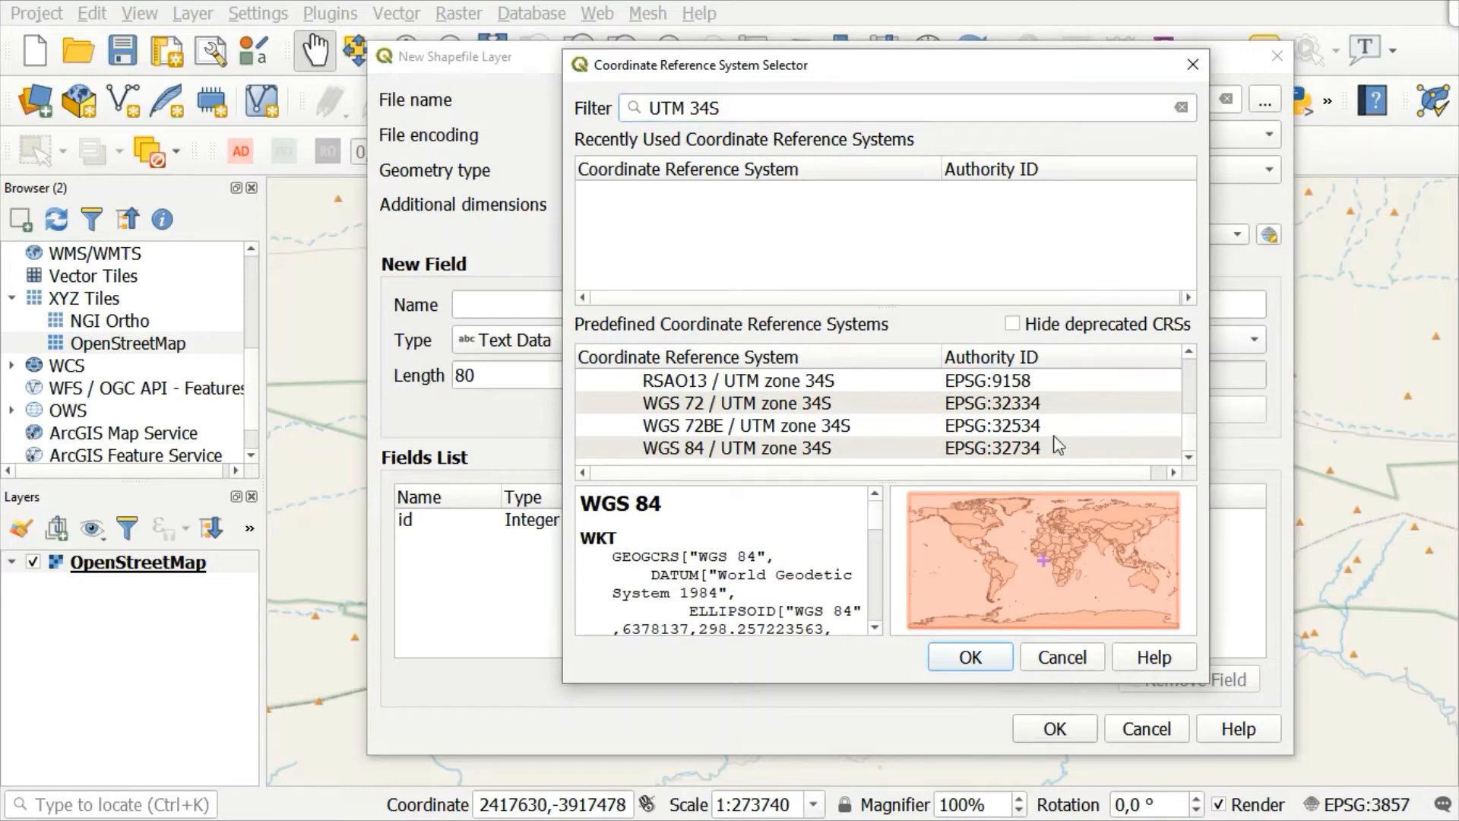
{"action": "left_click", "coordinate": [701, 449]}
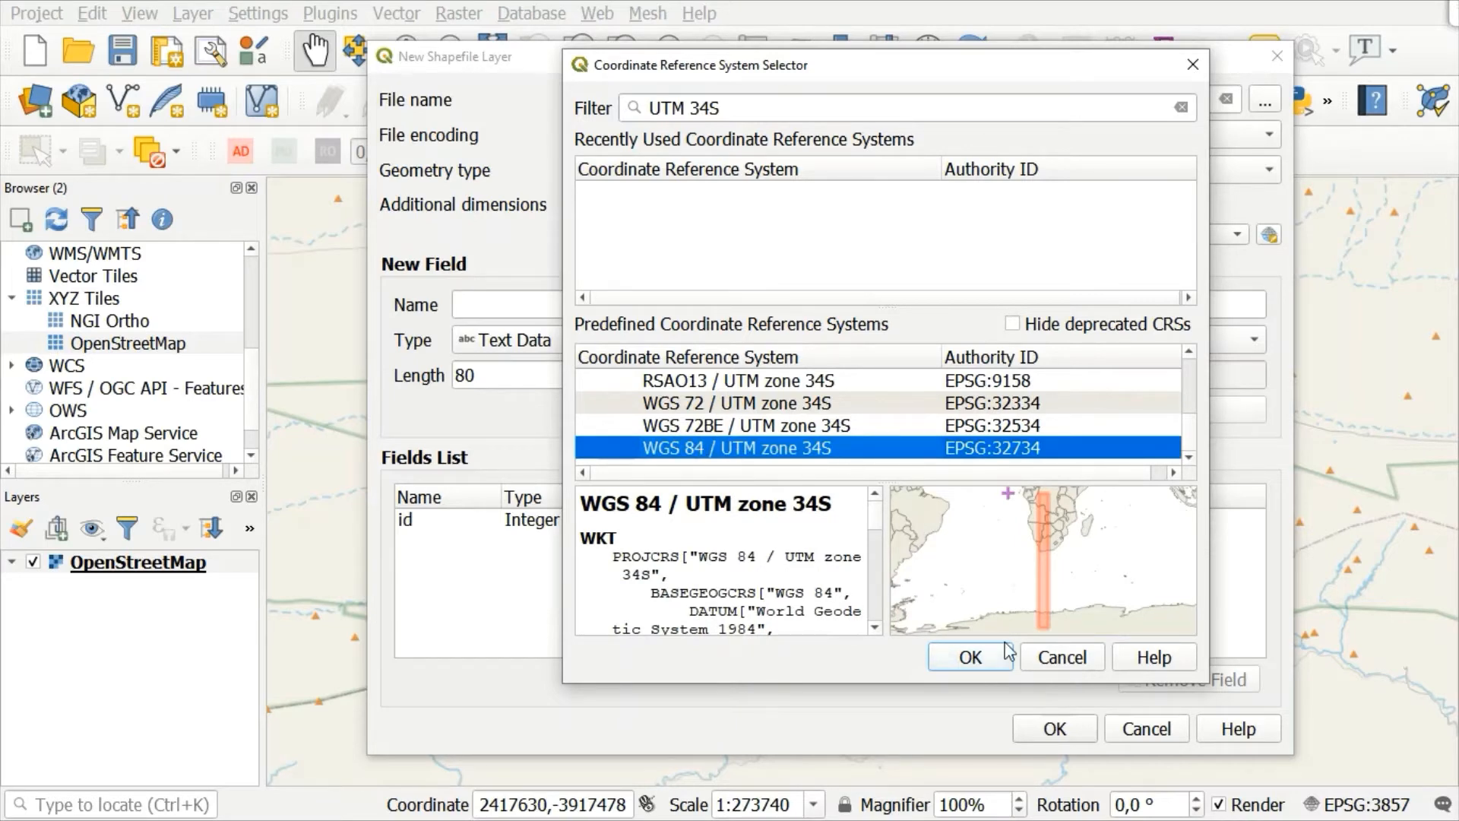
{"action": "left_click", "coordinate": [976, 660]}
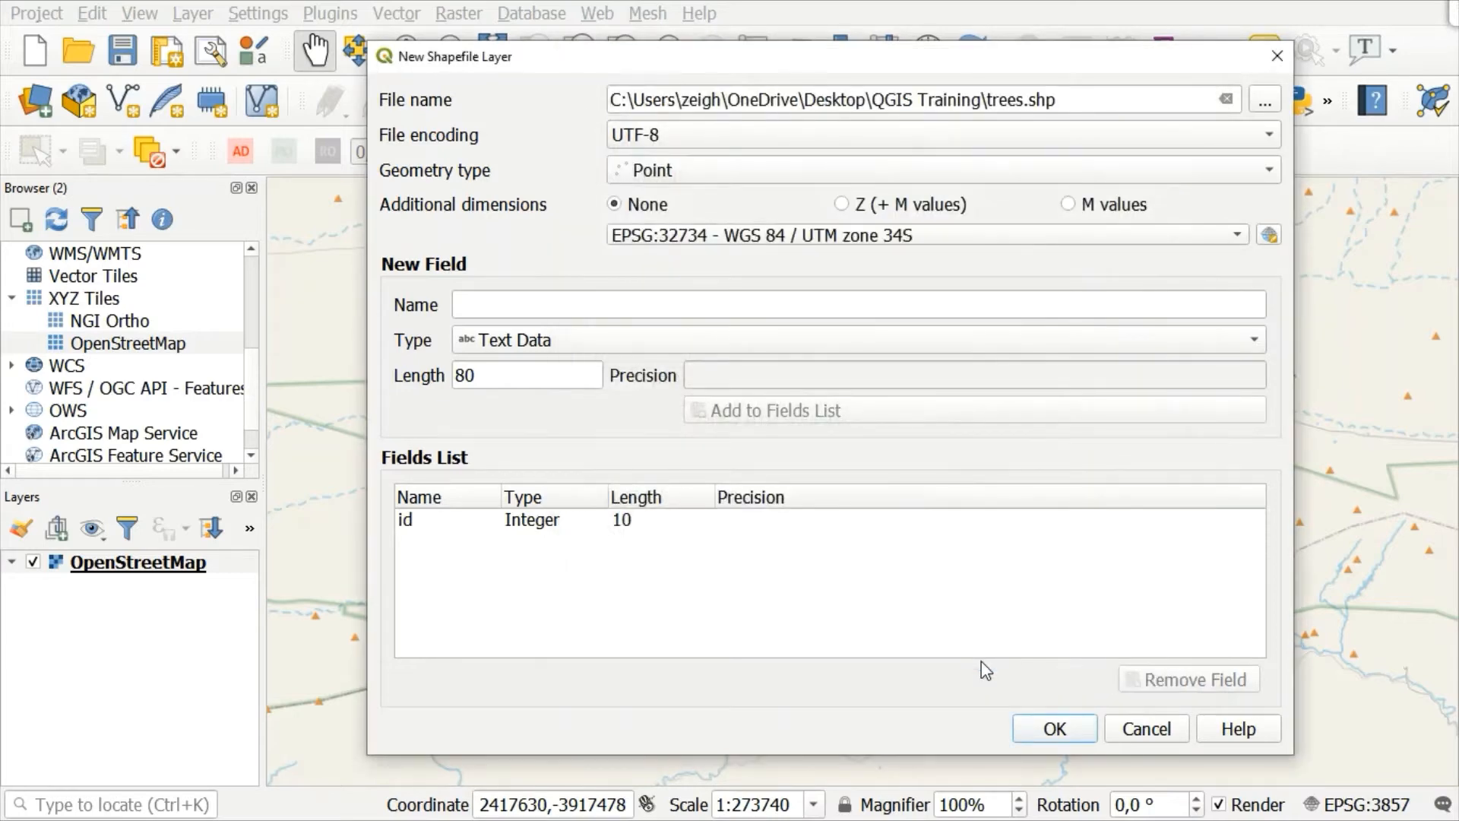
{"action": "left_click", "coordinate": [1067, 738]}
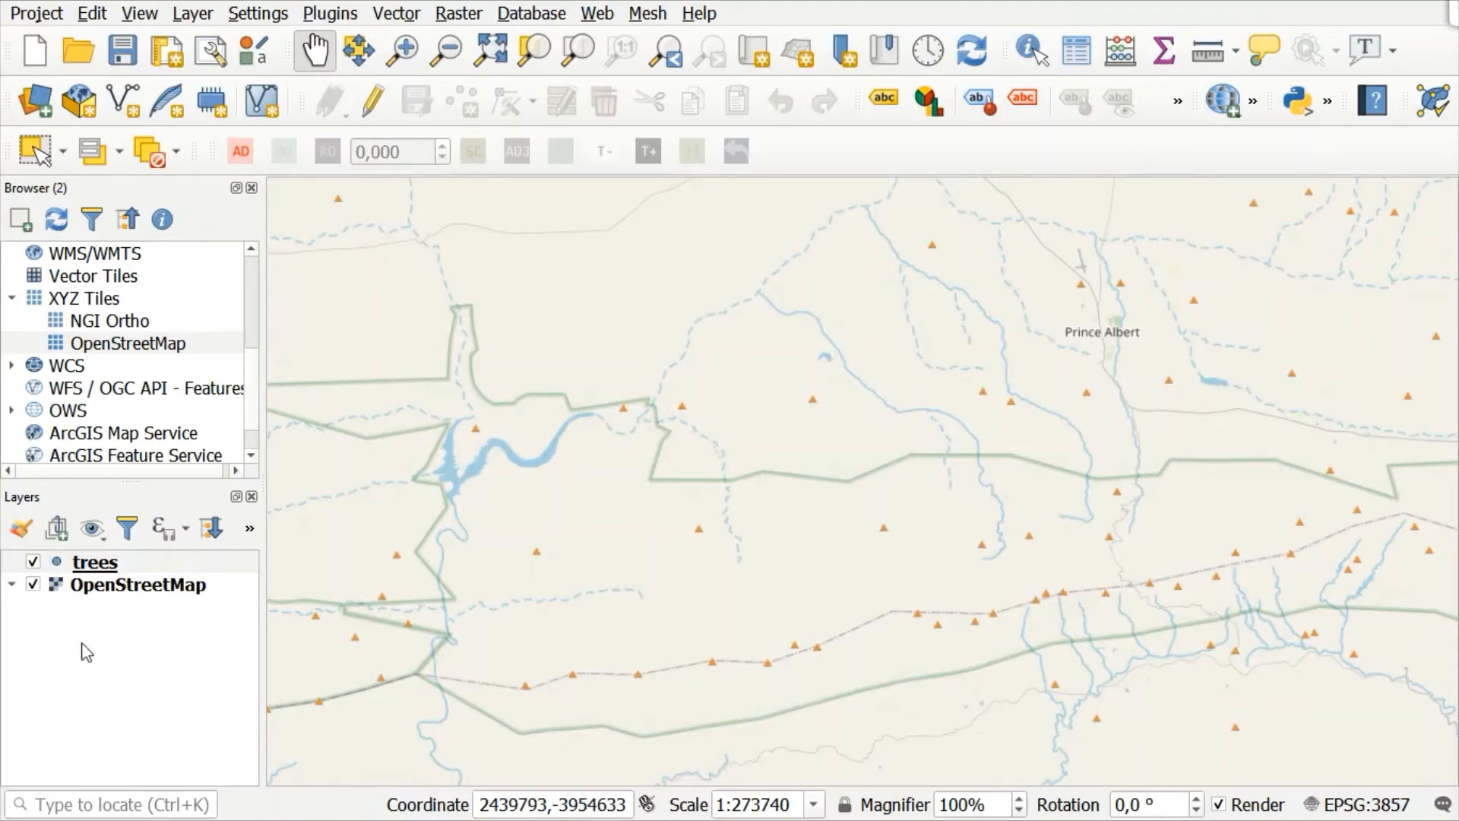
Open the attribute table of the trees layer and turn on editing for it.
{"action": "left_click", "coordinate": [106, 564]}
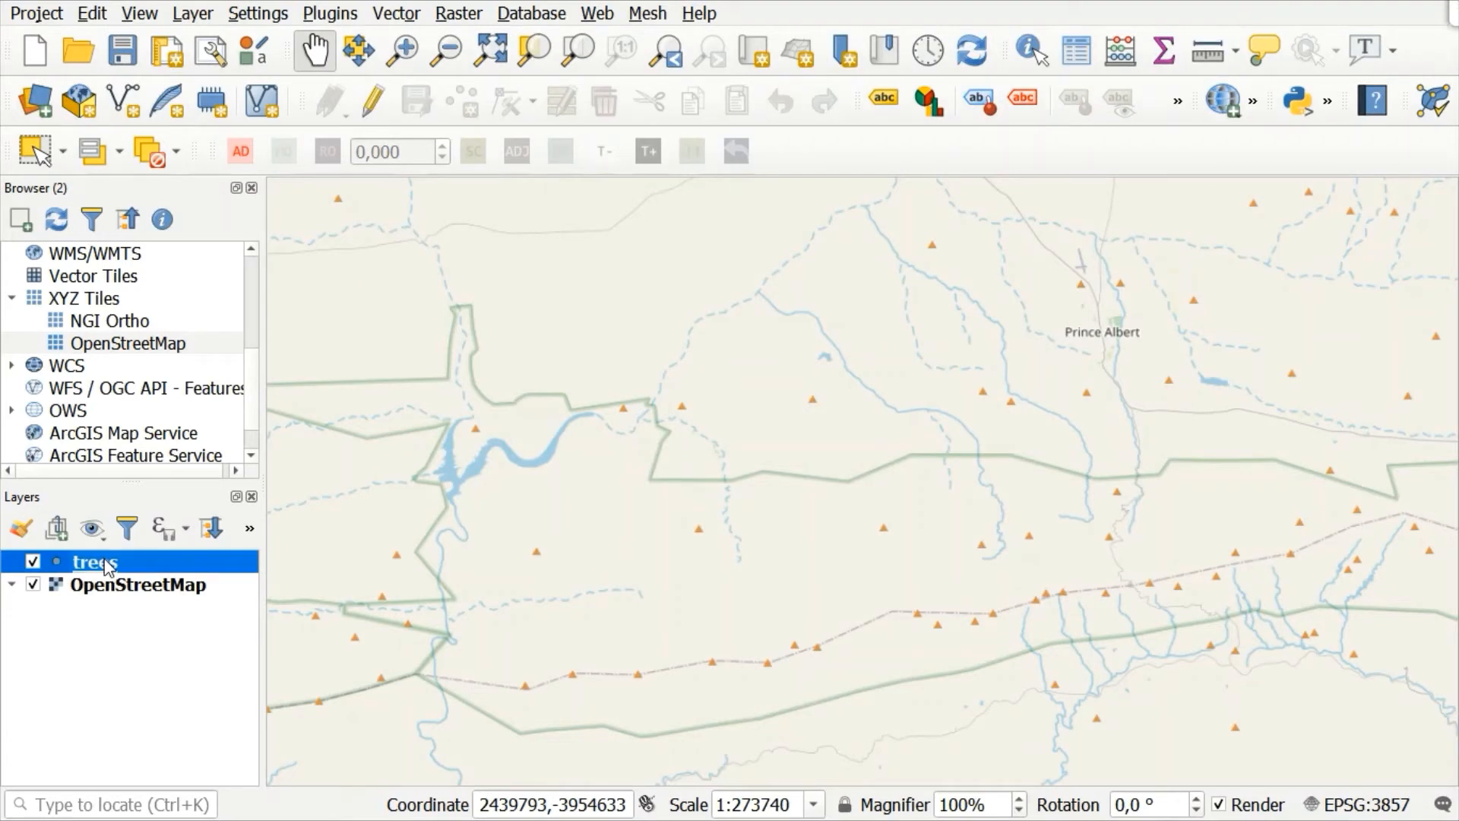
{"action": "right_click", "coordinate": [107, 566]}
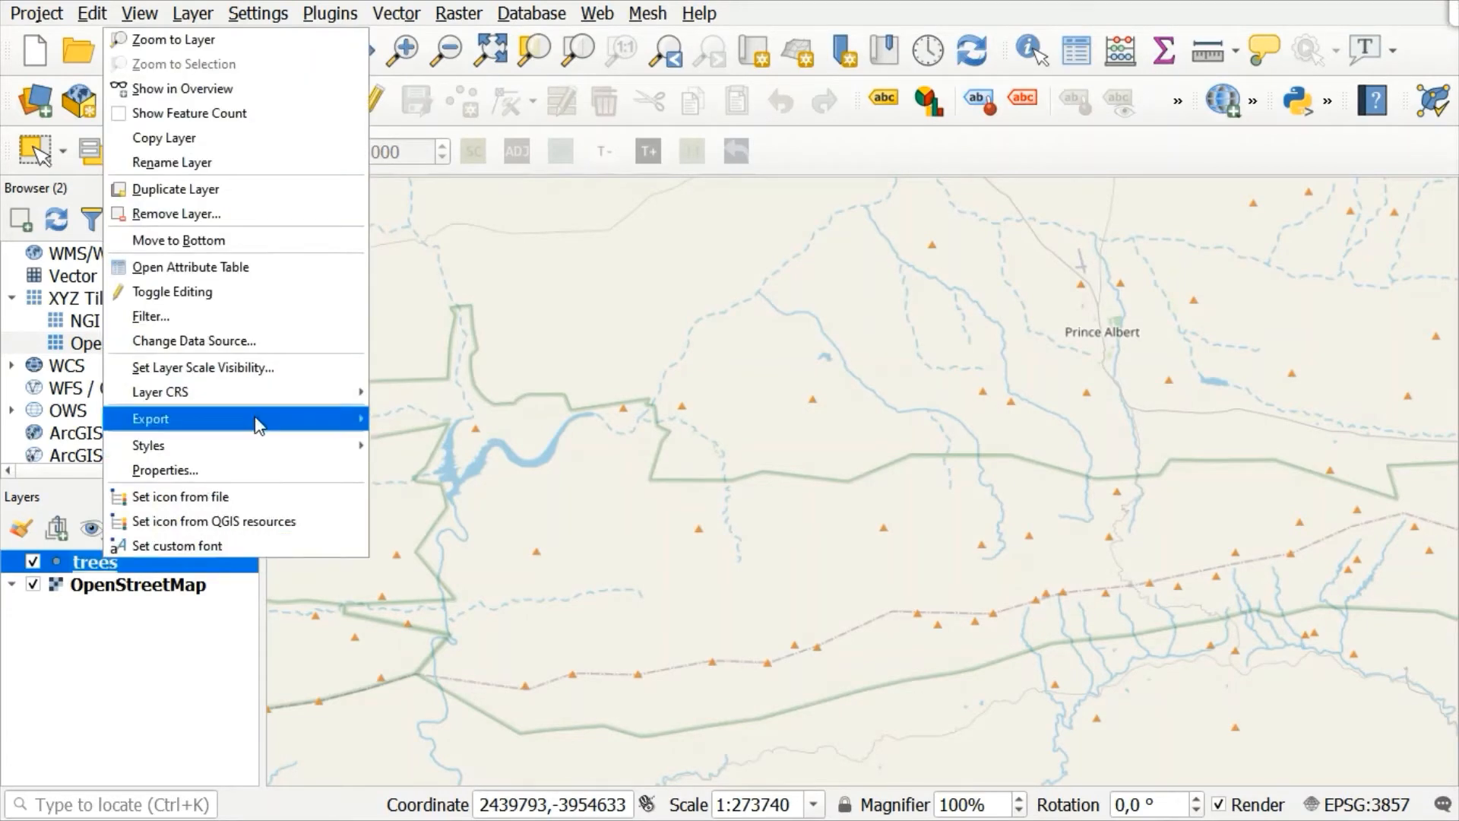
{"action": "left_click", "coordinate": [224, 266]}
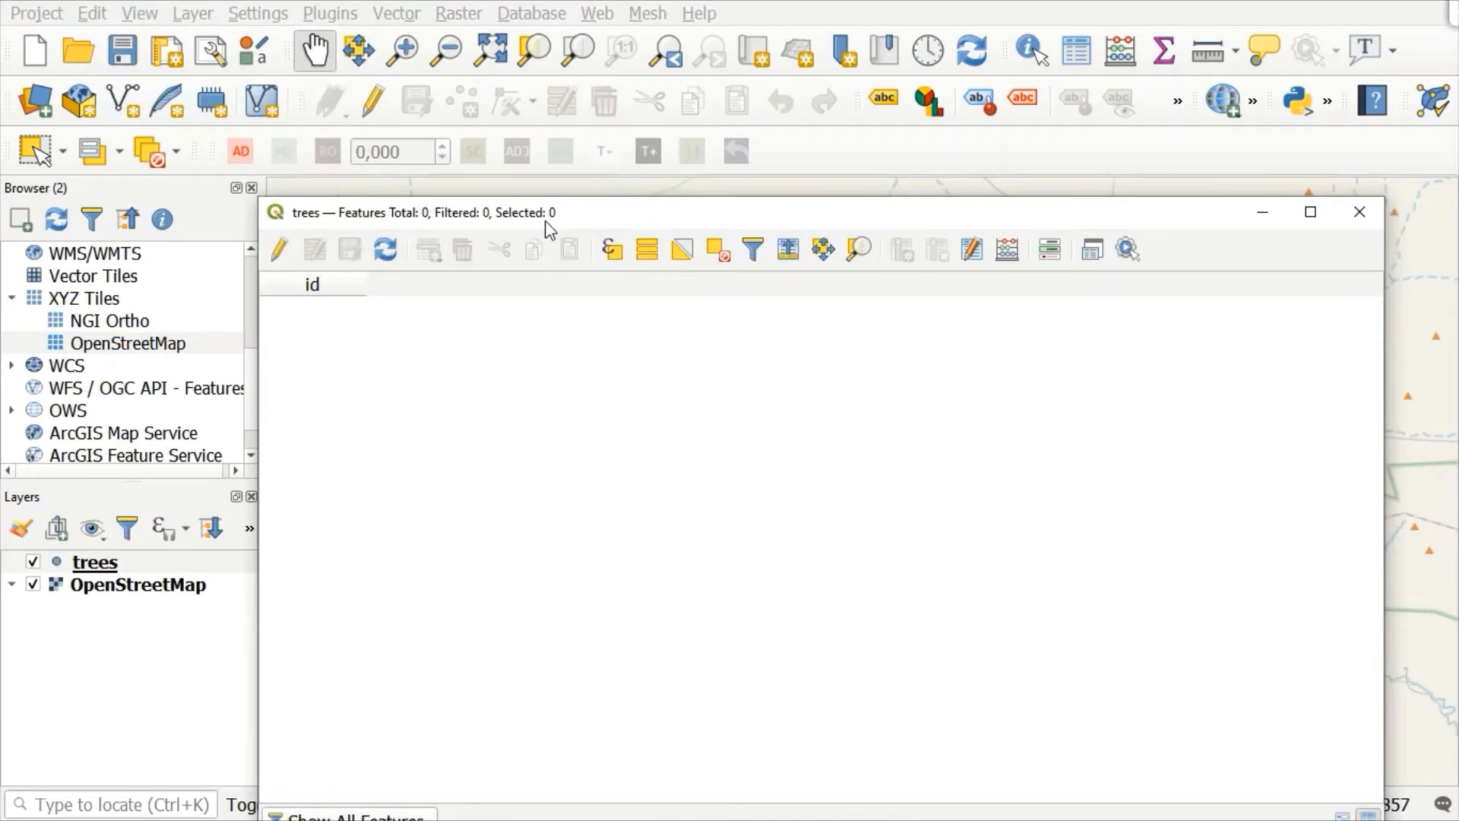
{"action": "left_click_drag", "start_coordinate": [546, 222], "coordinate": [498, 145]}
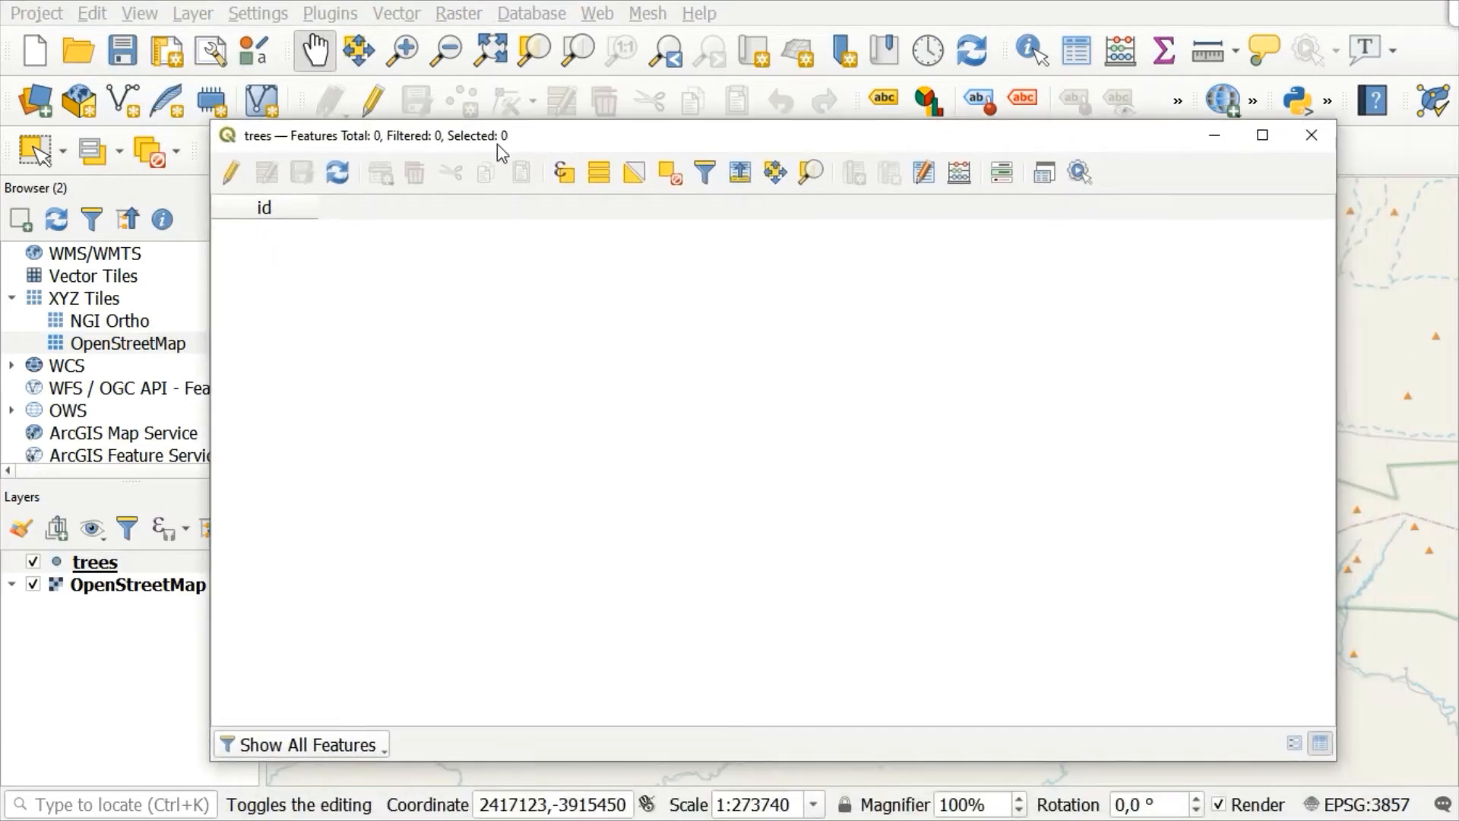
{"action": "left_click", "coordinate": [231, 174]}
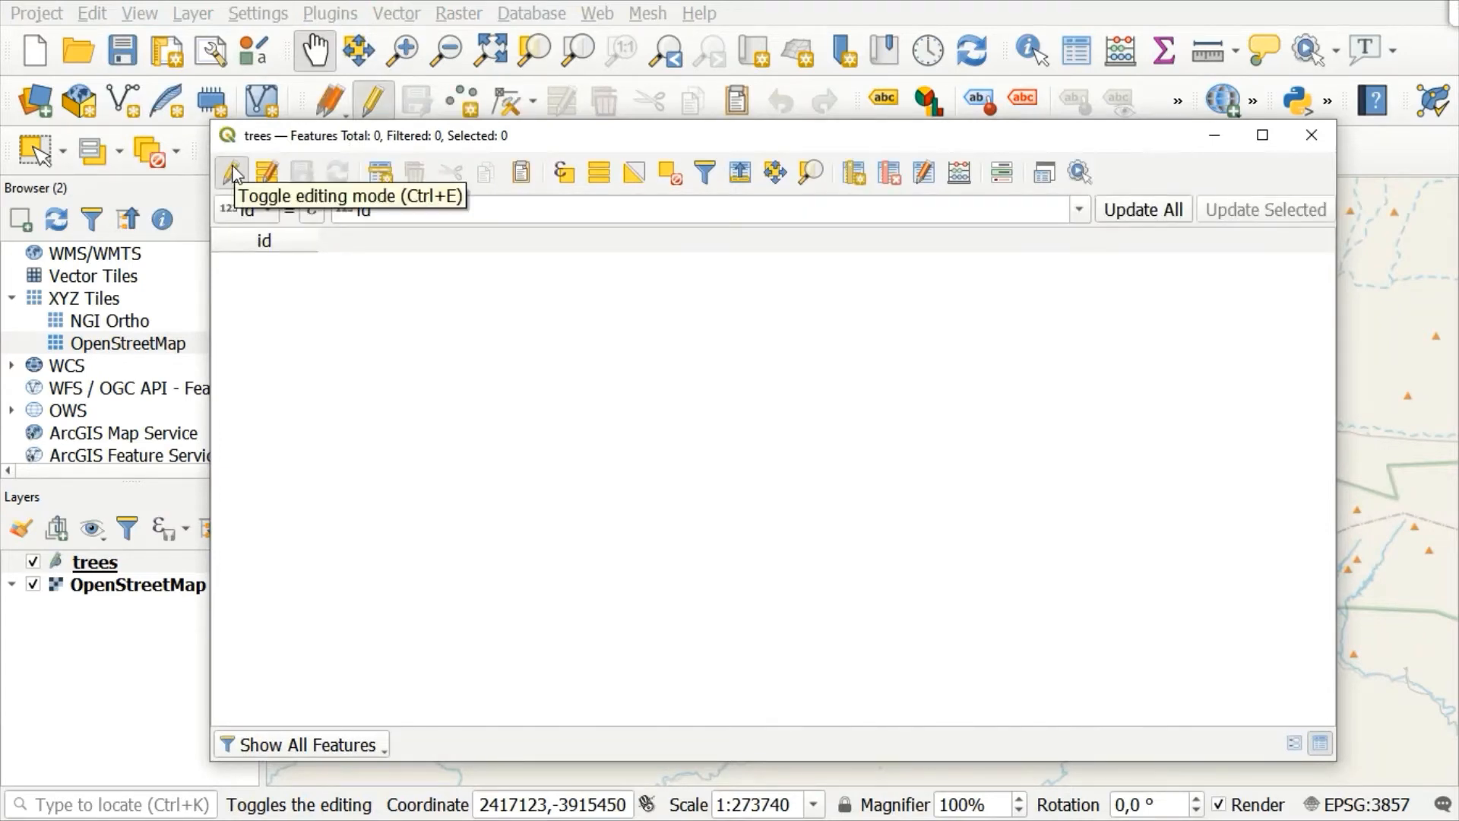
Add a field named species to the trees table, with type Text (string) and length 255.
{"action": "left_click", "coordinate": [853, 176]}
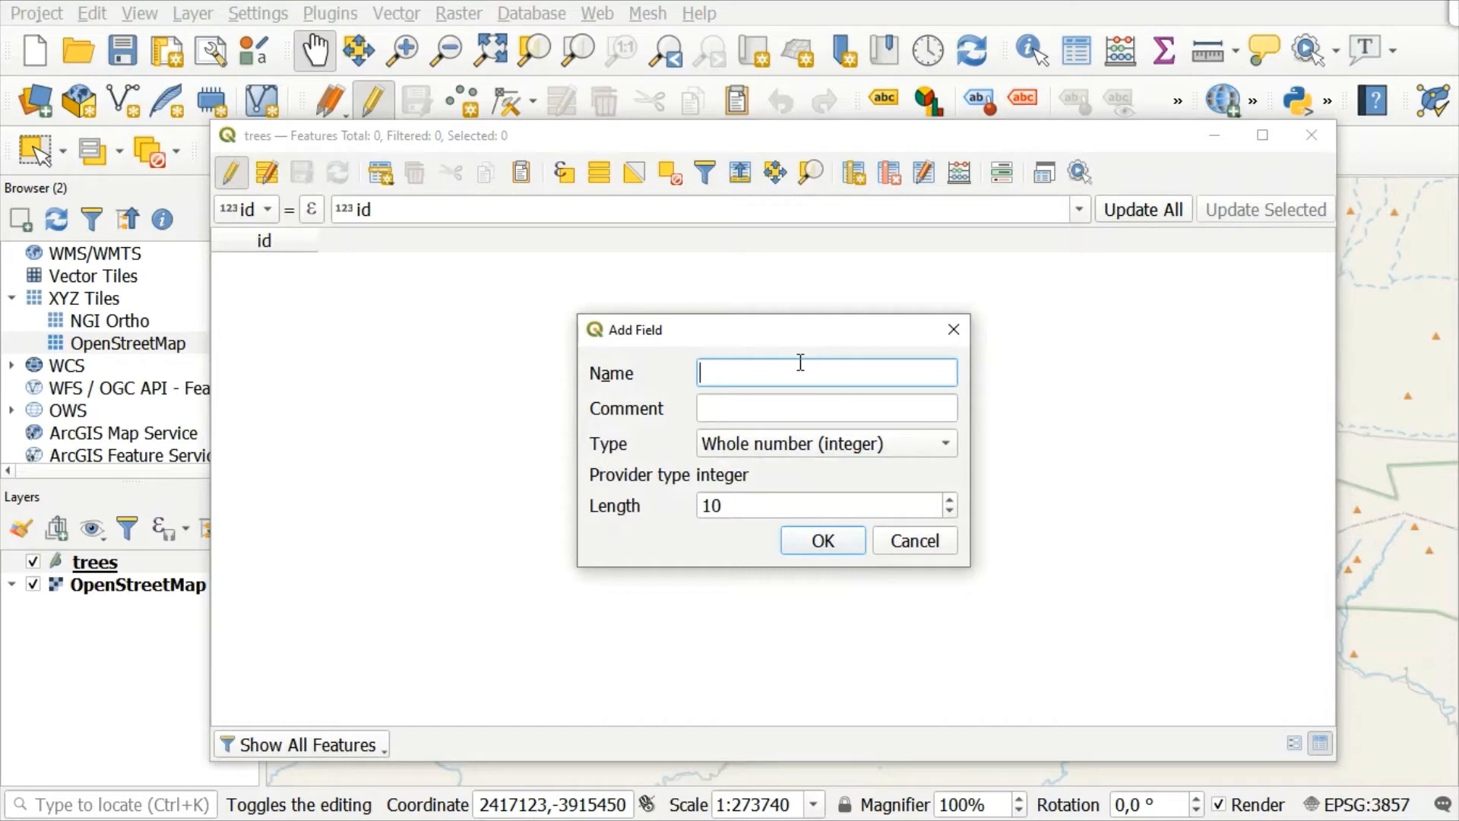
{"action": "type", "text": "species"}
{"action": "left_click", "coordinate": [901, 444]}
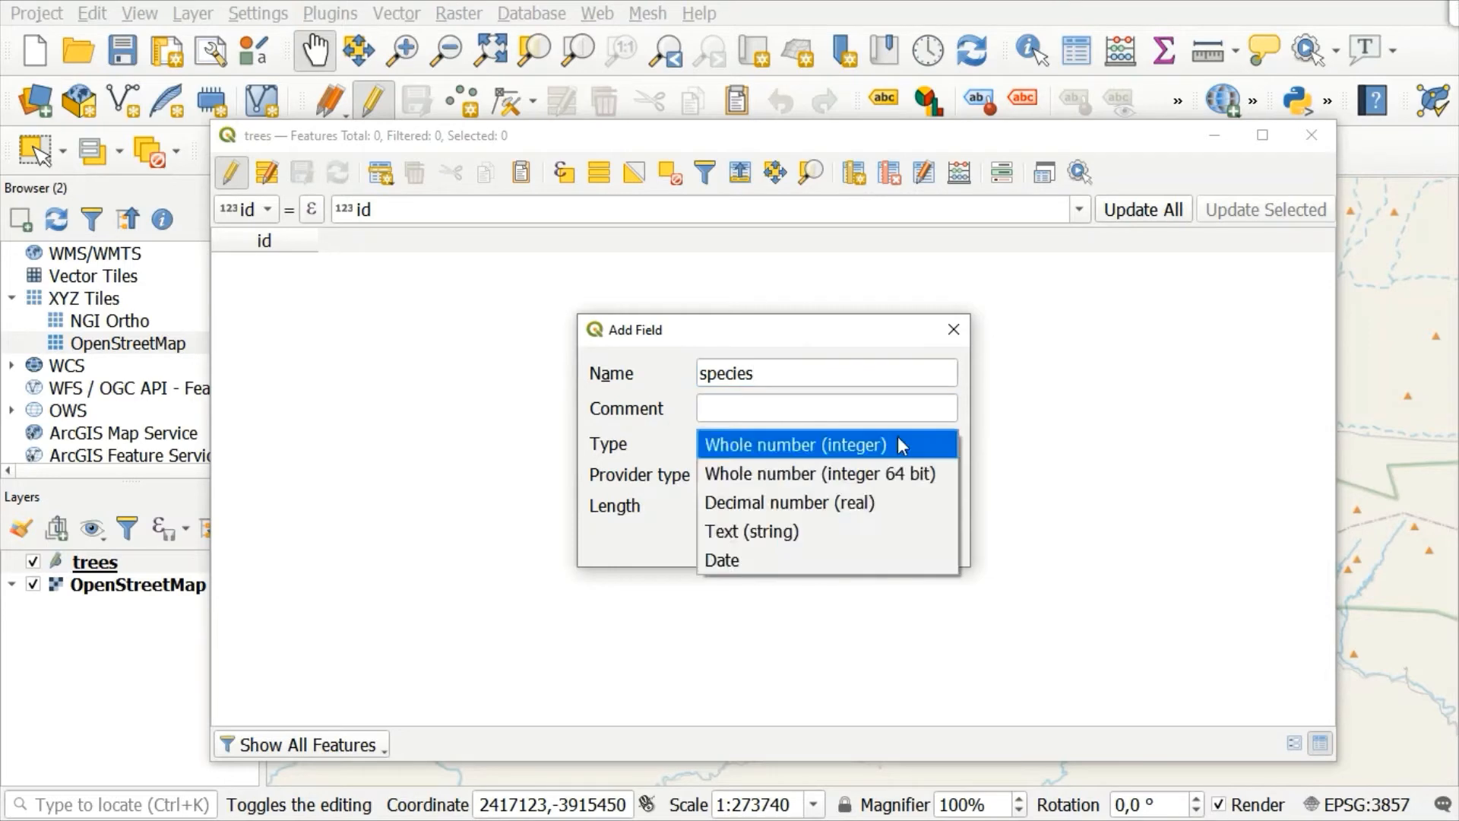
{"action": "left_click", "coordinate": [796, 531]}
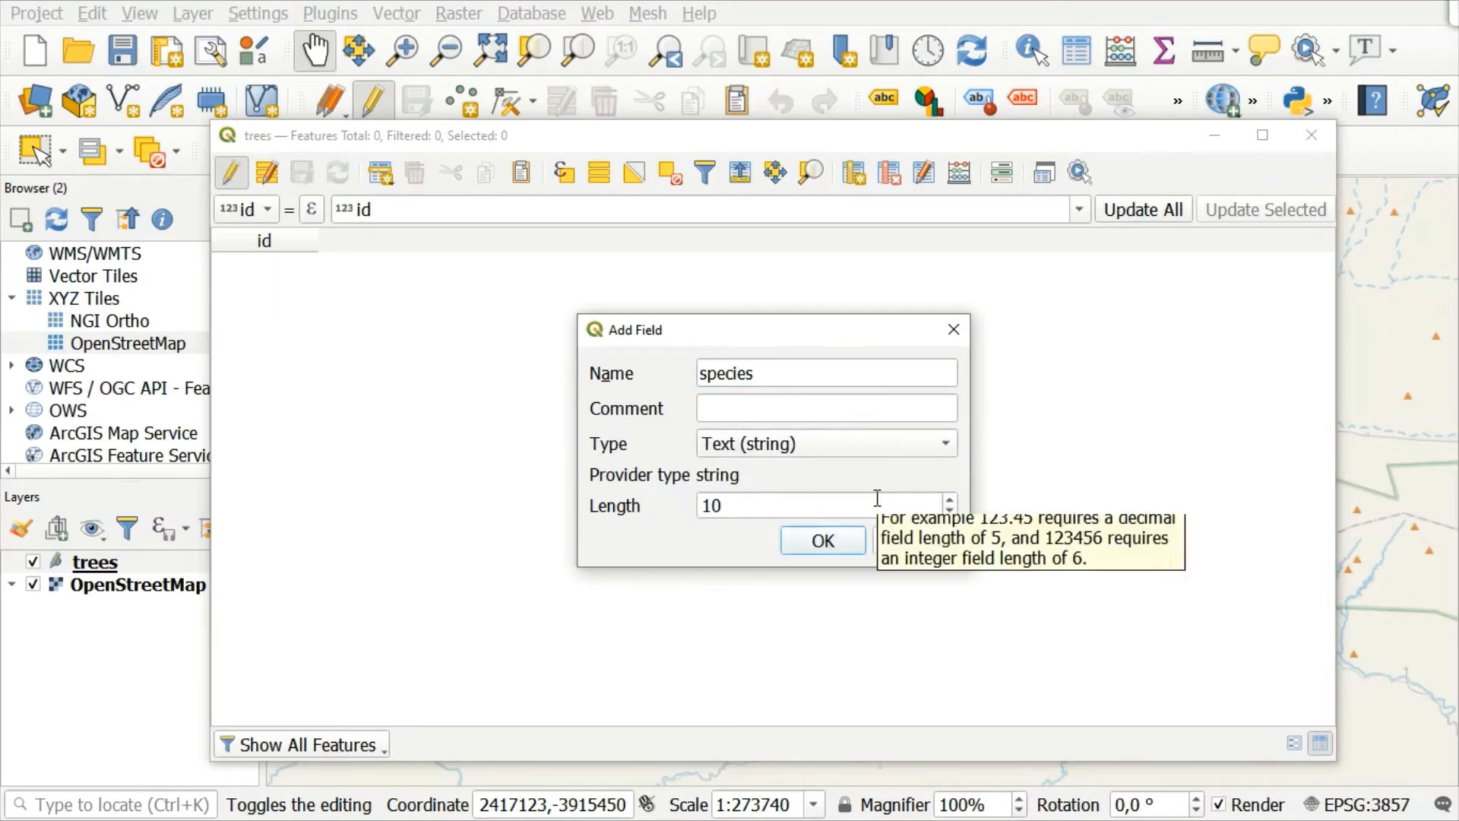
{"action": "left_click", "coordinate": [794, 513]}
{"action": "key", "text": "BackSpace"}
{"action": "key", "text": "BackSpace"}
{"action": "type", "text": "225"}
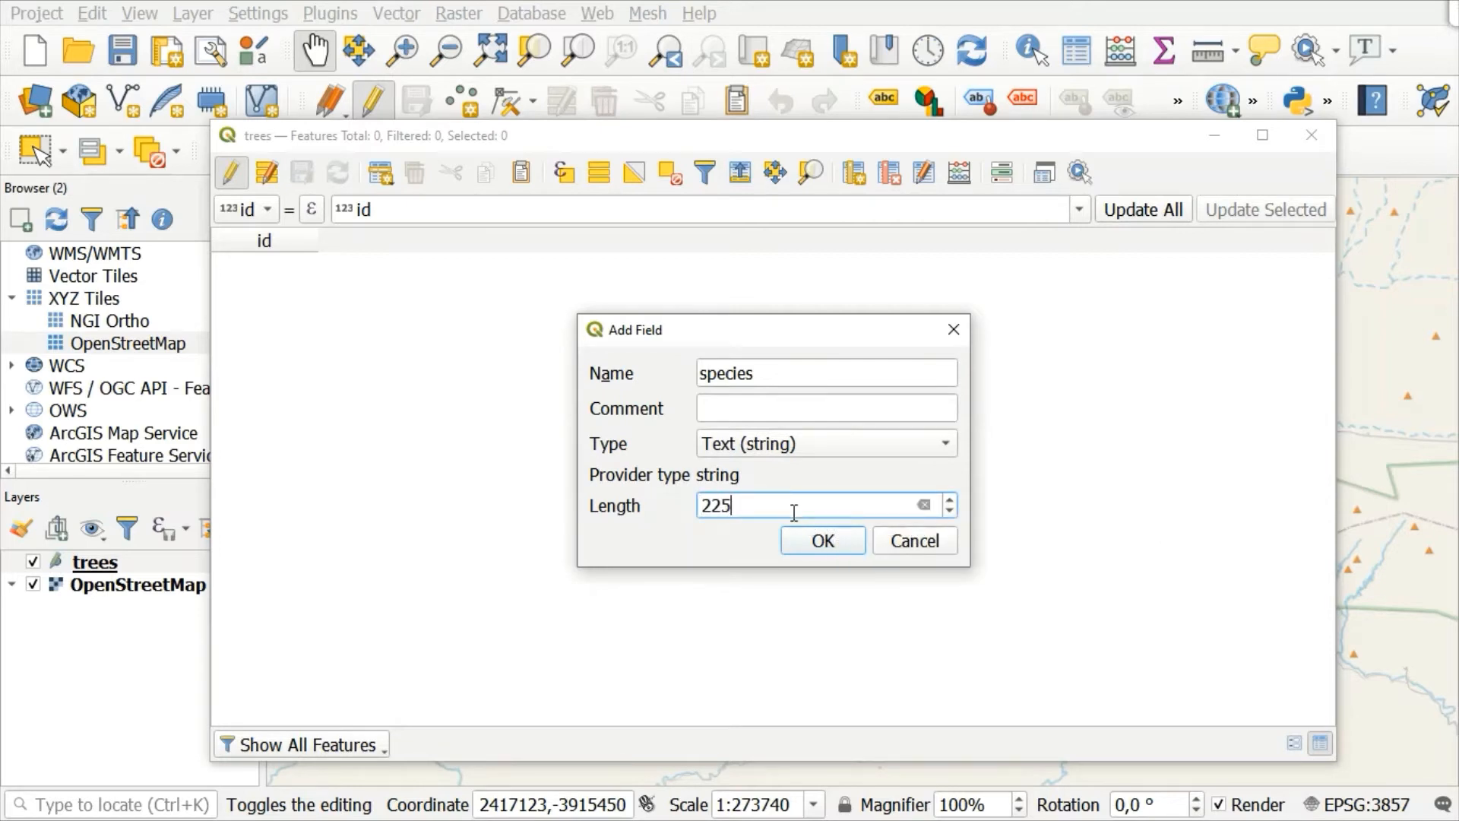
{"action": "key", "text": "BackSpace"}
{"action": "key", "text": "BackSpace"}
{"action": "type", "text": "55"}
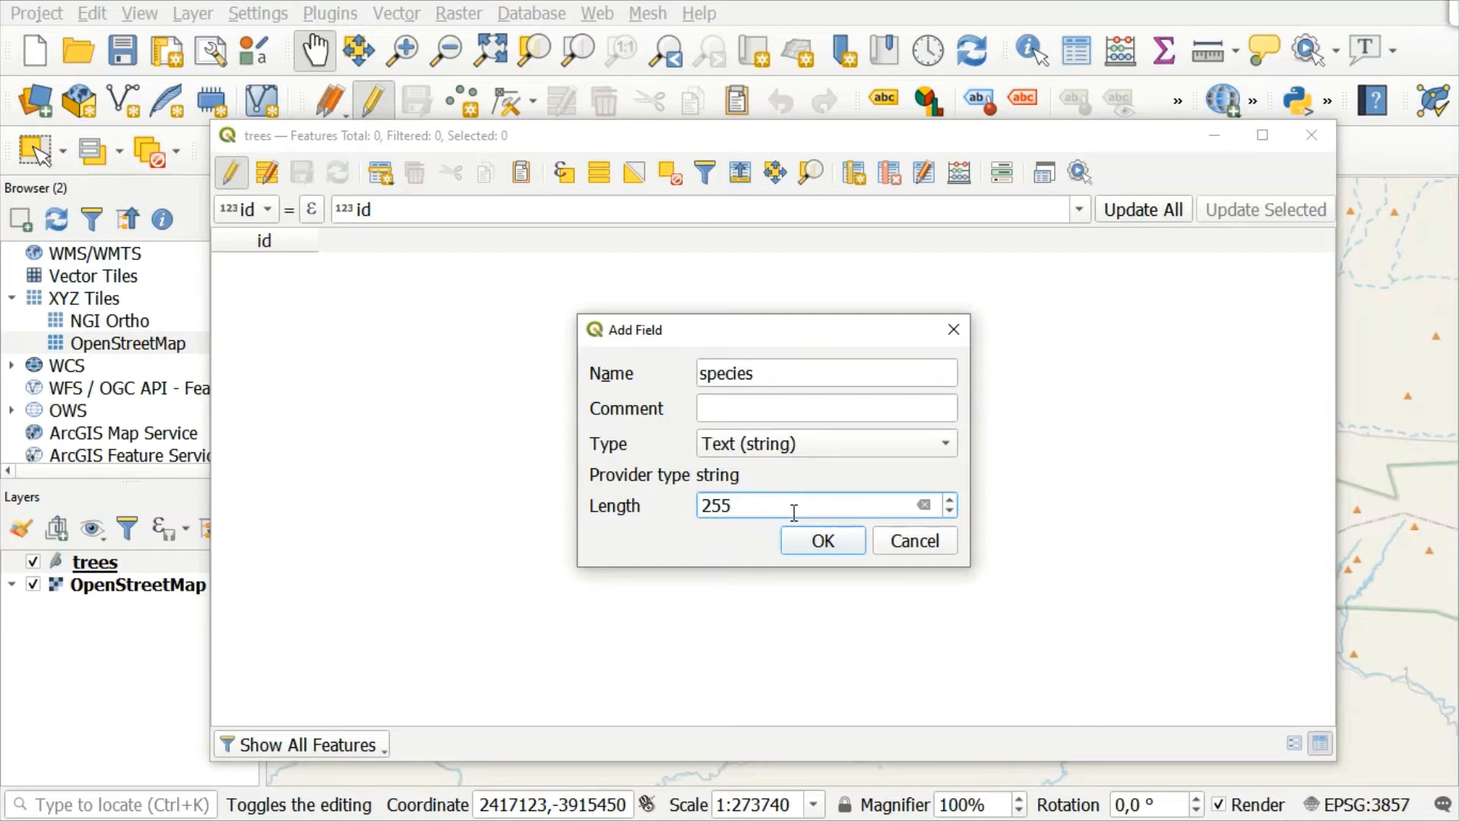
{"action": "left_click", "coordinate": [854, 542]}
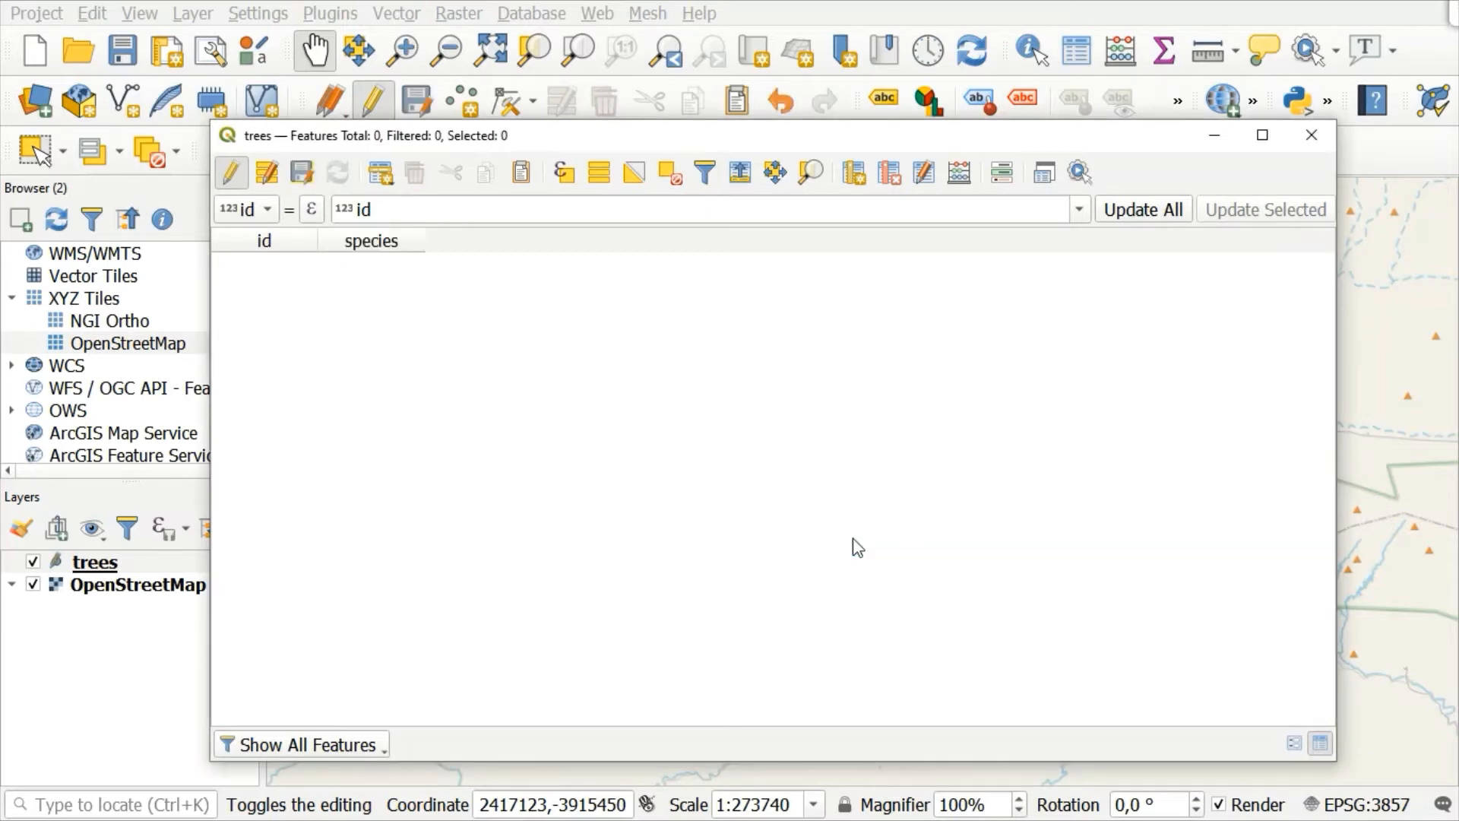
Add a field named canopy of type Decimal number (real), keeping length 10 and precision 3.
{"action": "left_click", "coordinate": [853, 183]}
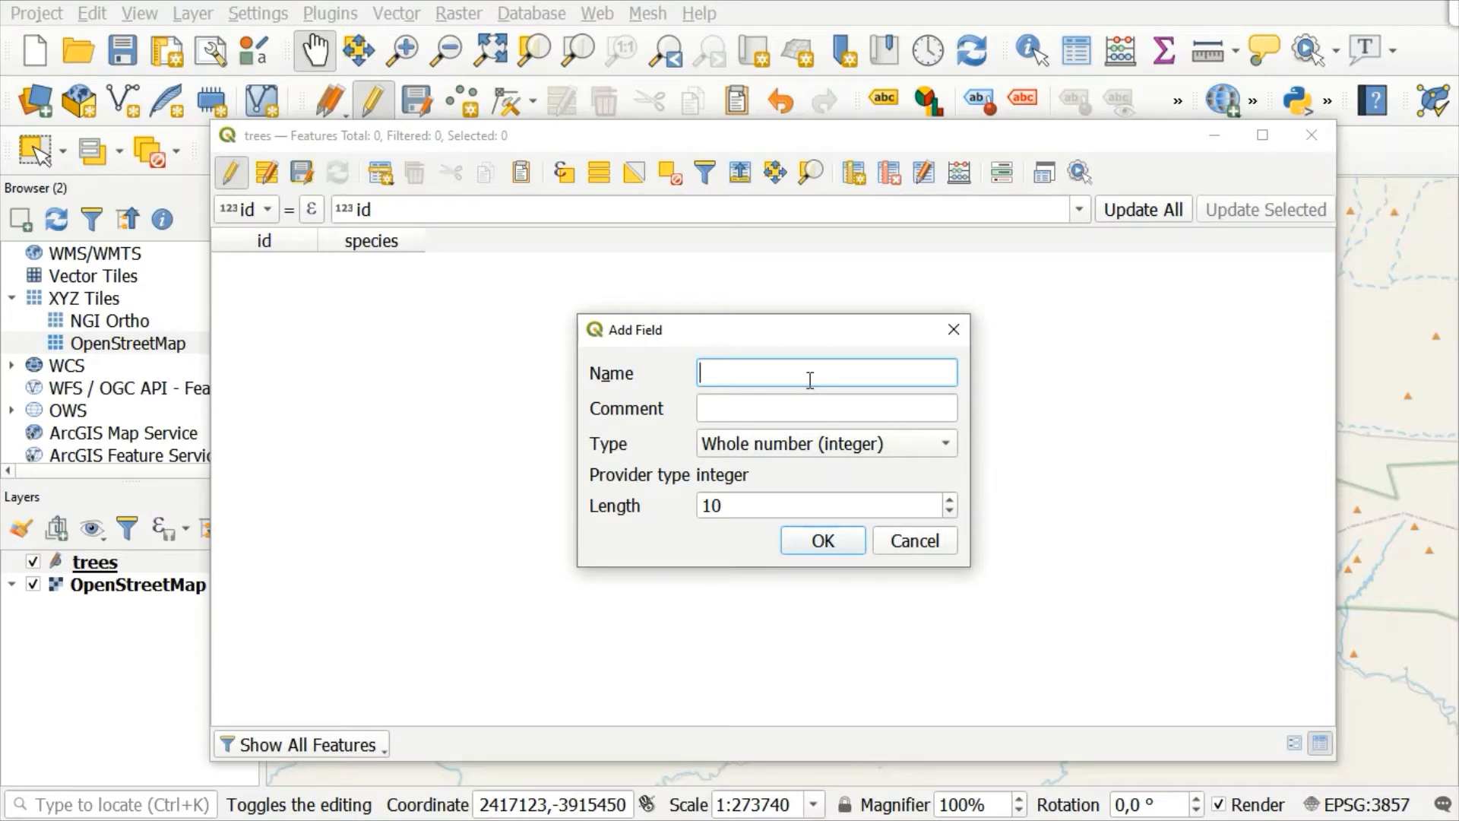
{"action": "type", "text": "canopy"}
{"action": "left_click", "coordinate": [943, 454]}
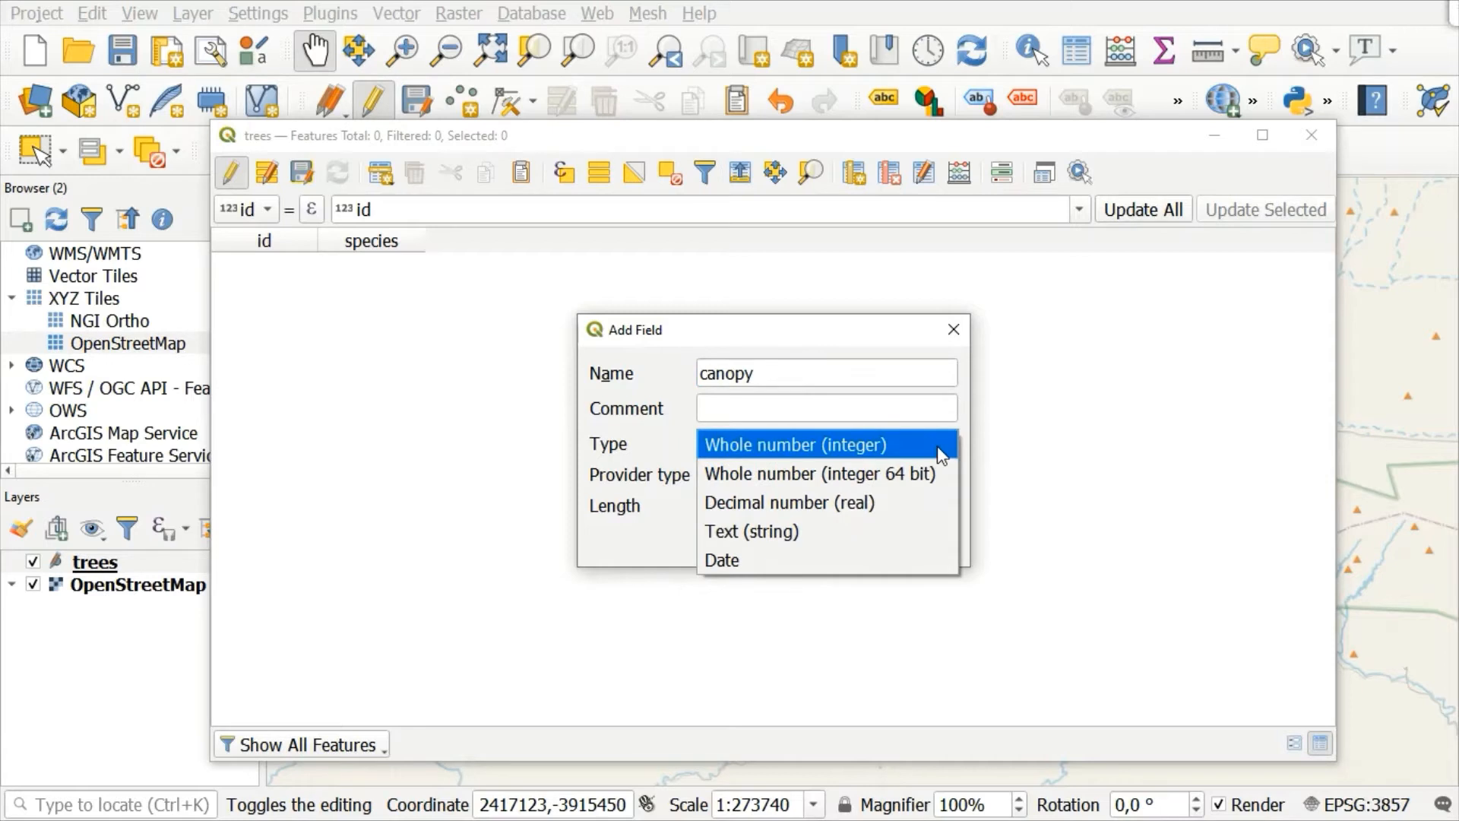
{"action": "left_click", "coordinate": [851, 499]}
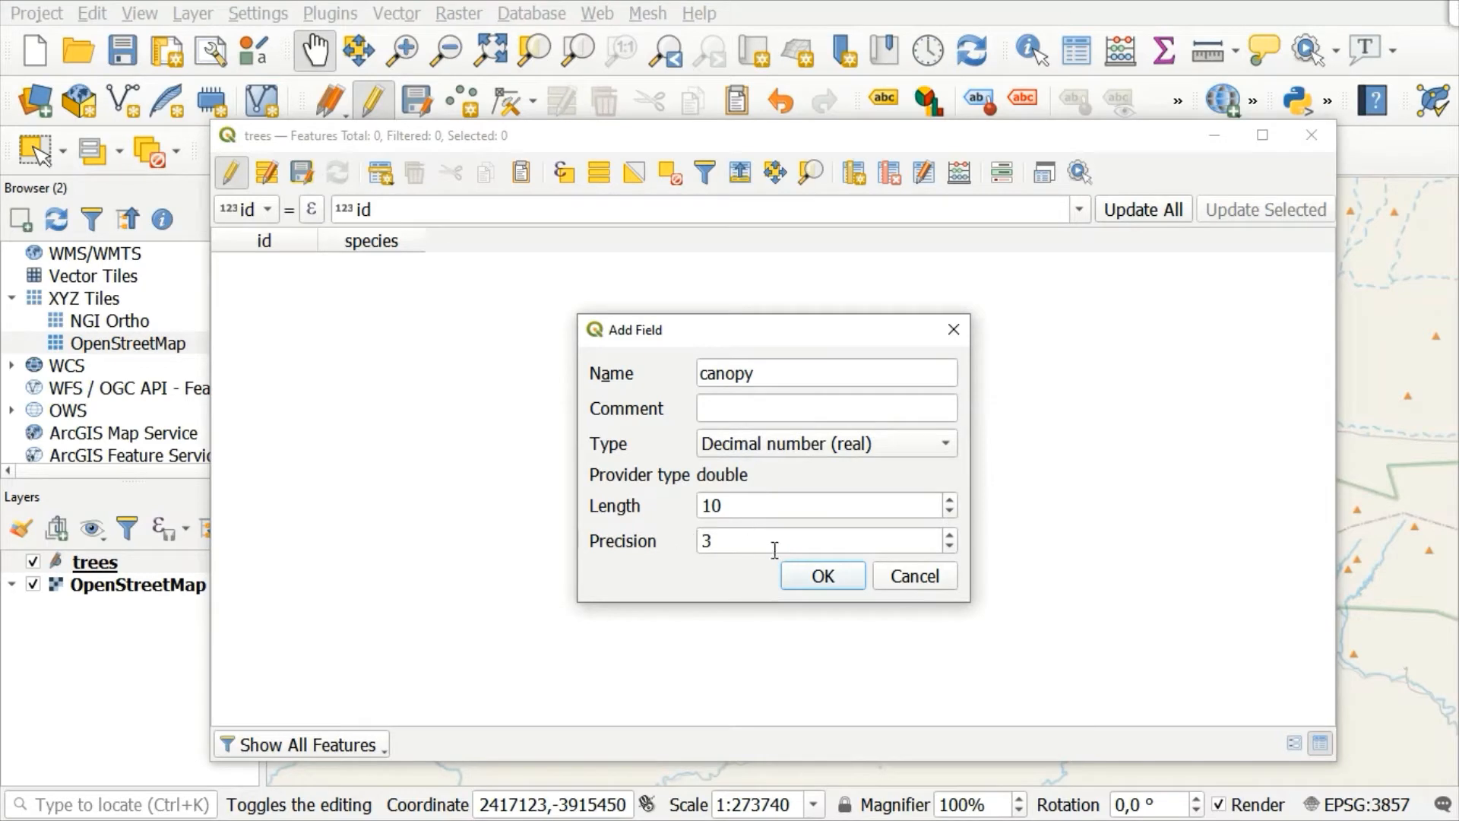
{"action": "left_click", "coordinate": [825, 577]}
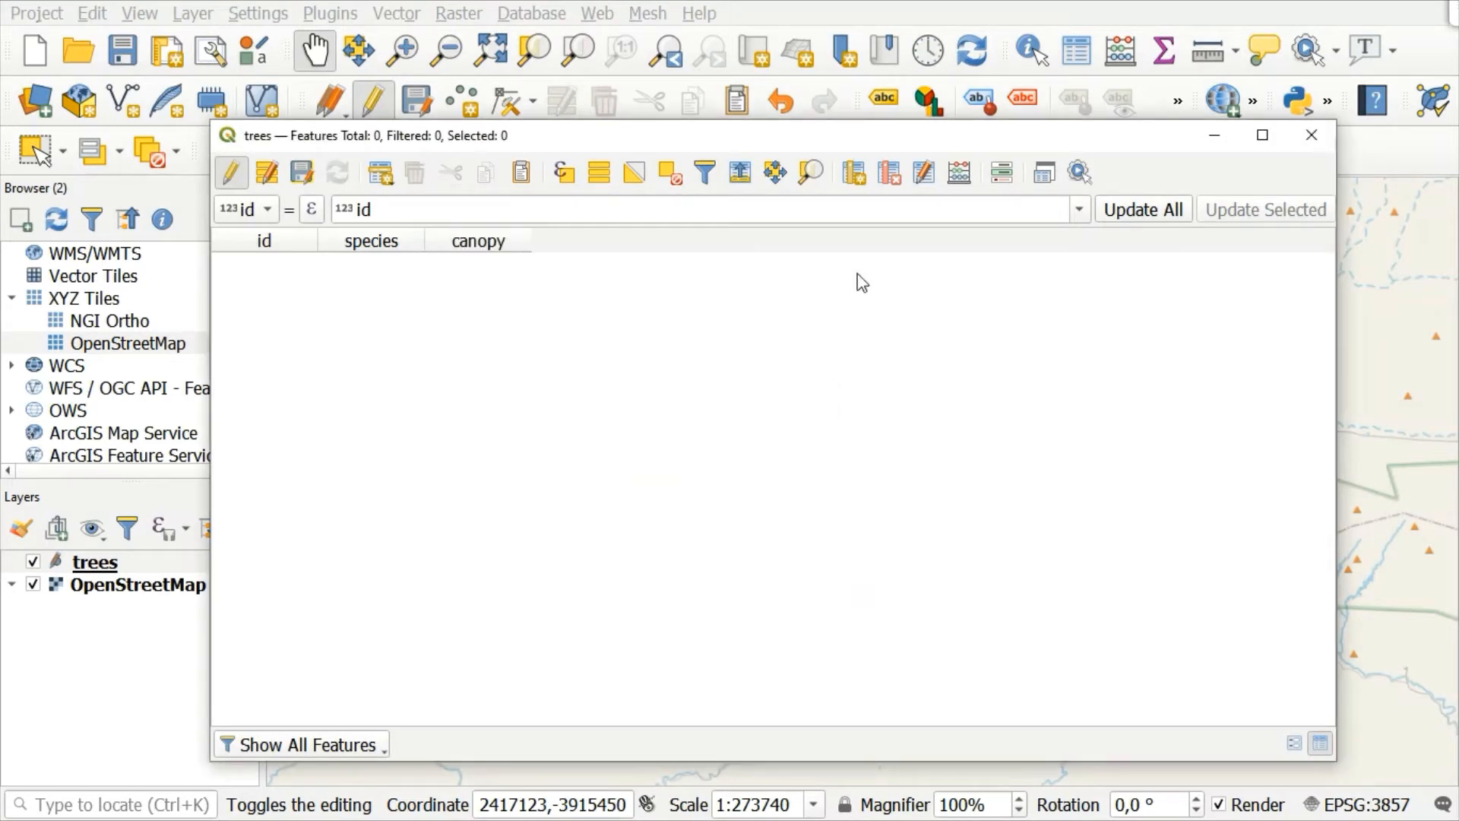
Add a field named height of type Decimal number (real) with length 20 and precision 3.
{"action": "left_click", "coordinate": [868, 181]}
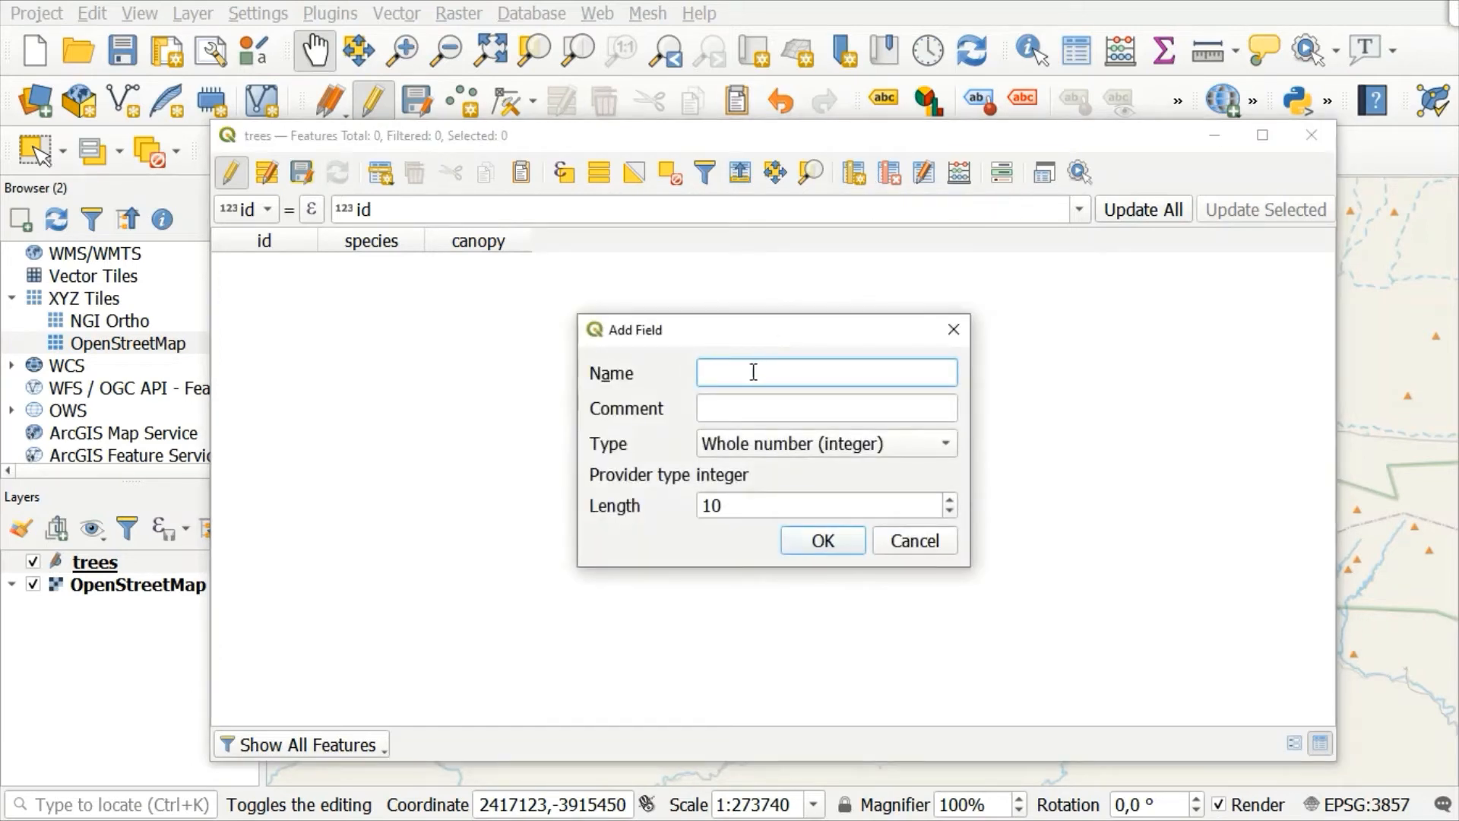
{"action": "type", "text": "height"}
{"action": "left_click", "coordinate": [891, 447]}
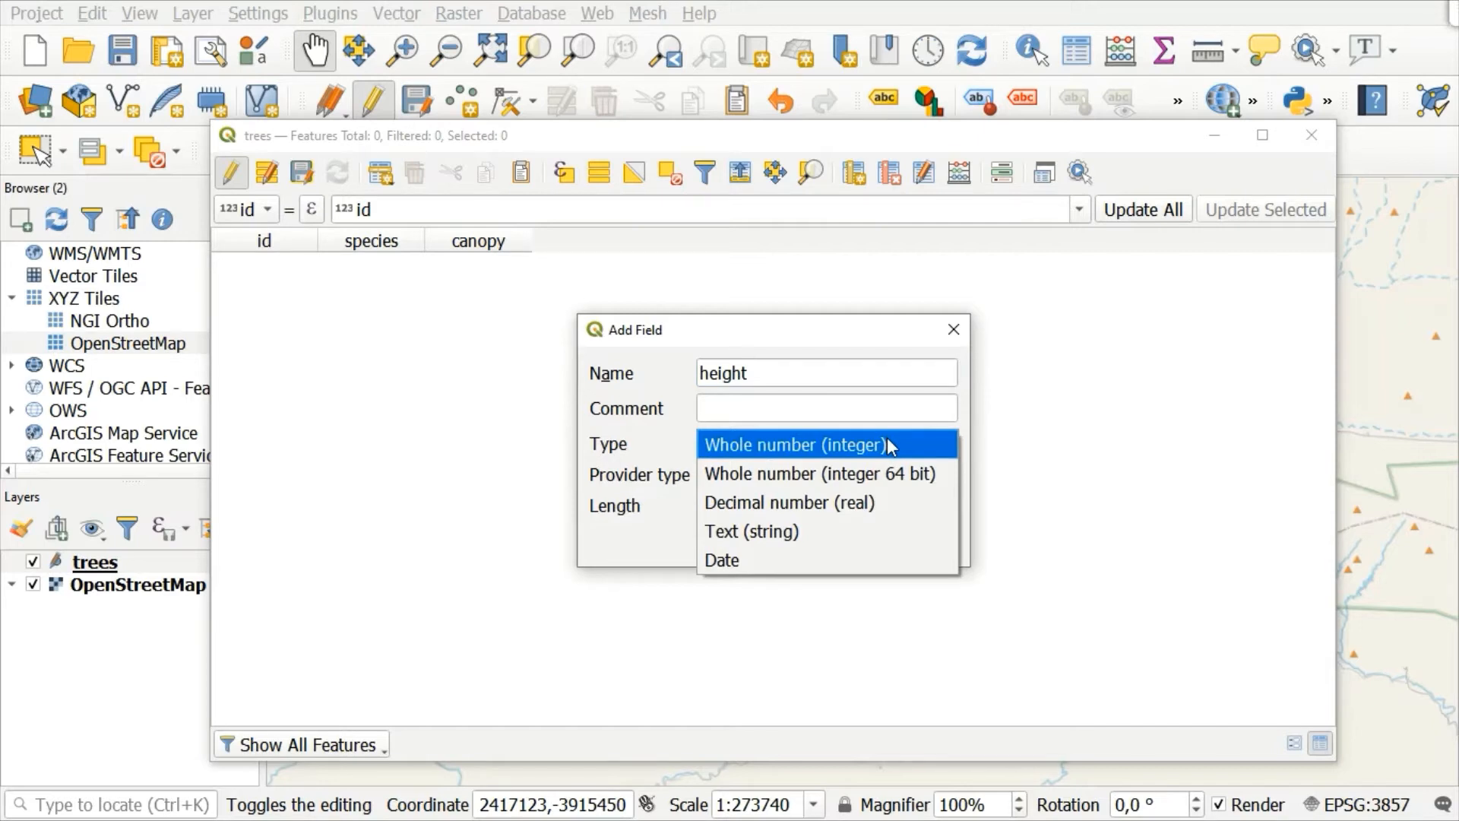
{"action": "left_click", "coordinate": [794, 503]}
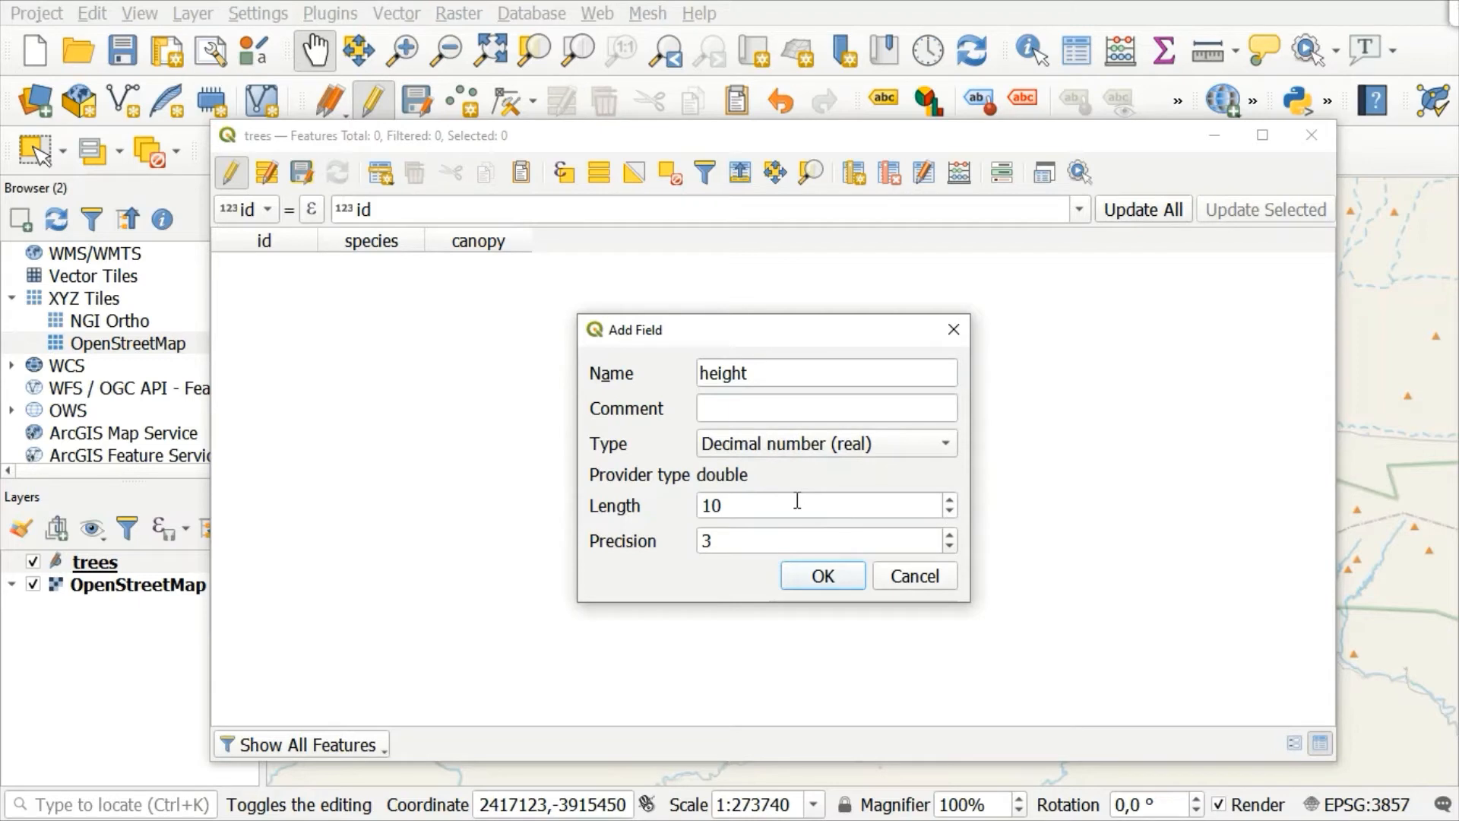
{"action": "left_click", "coordinate": [737, 510]}
{"action": "key", "text": "BackSpace"}
{"action": "type", "text": "2"}
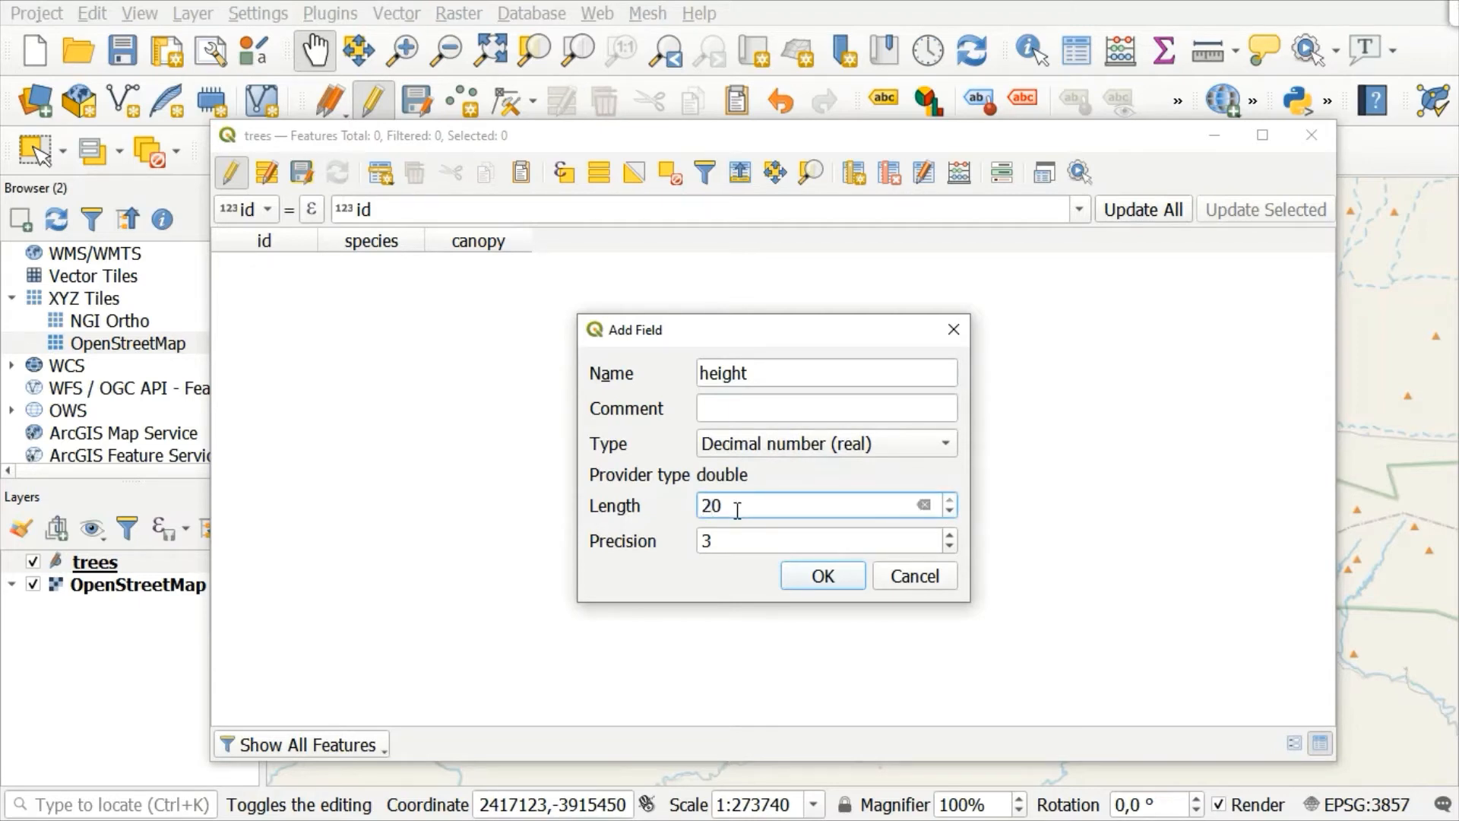
{"action": "left_click", "coordinate": [847, 579]}
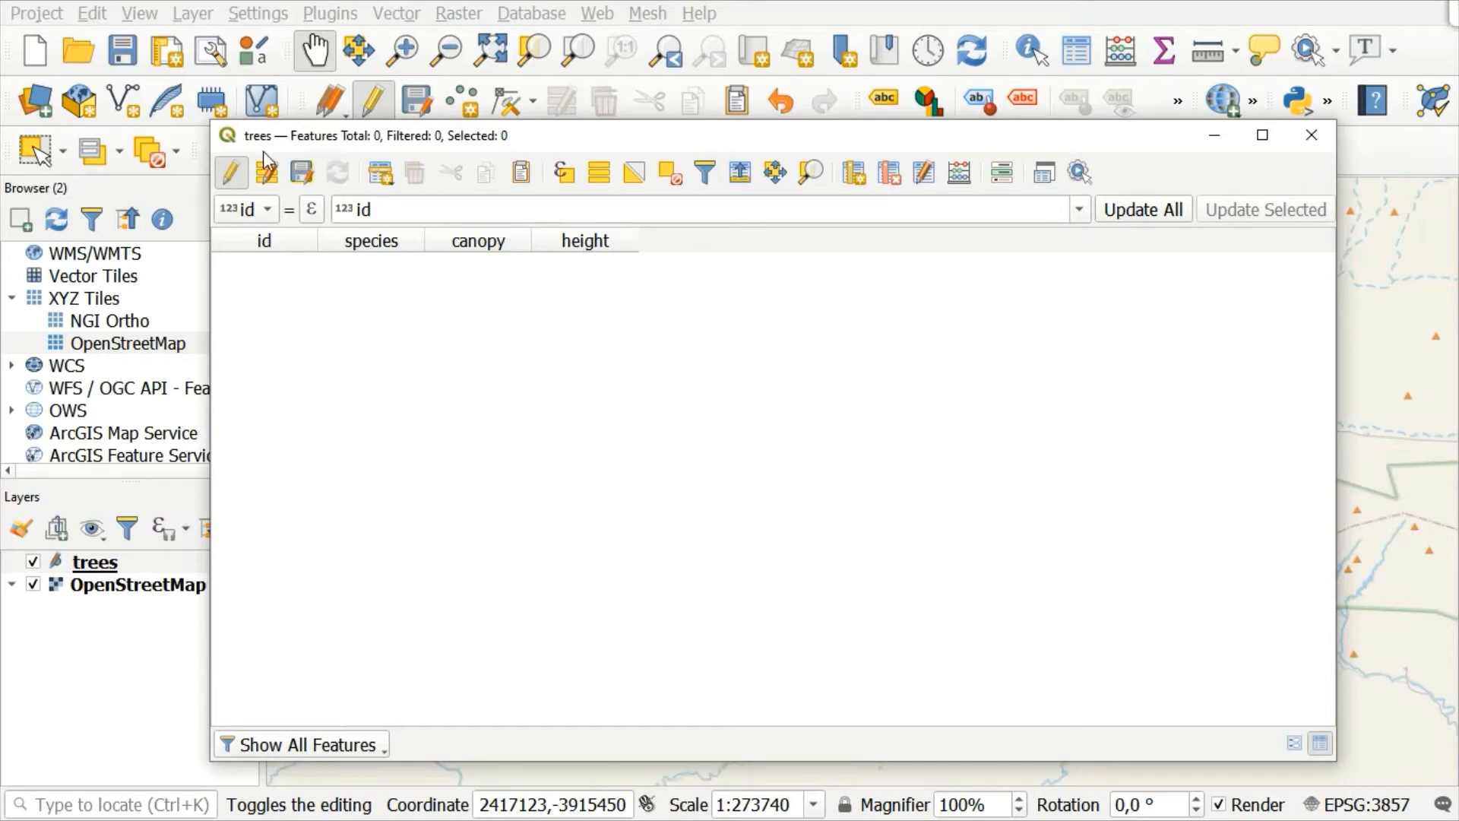
Save the new fields, end editing of the trees layer and minimize its attribute table.
{"action": "left_click", "coordinate": [302, 180]}
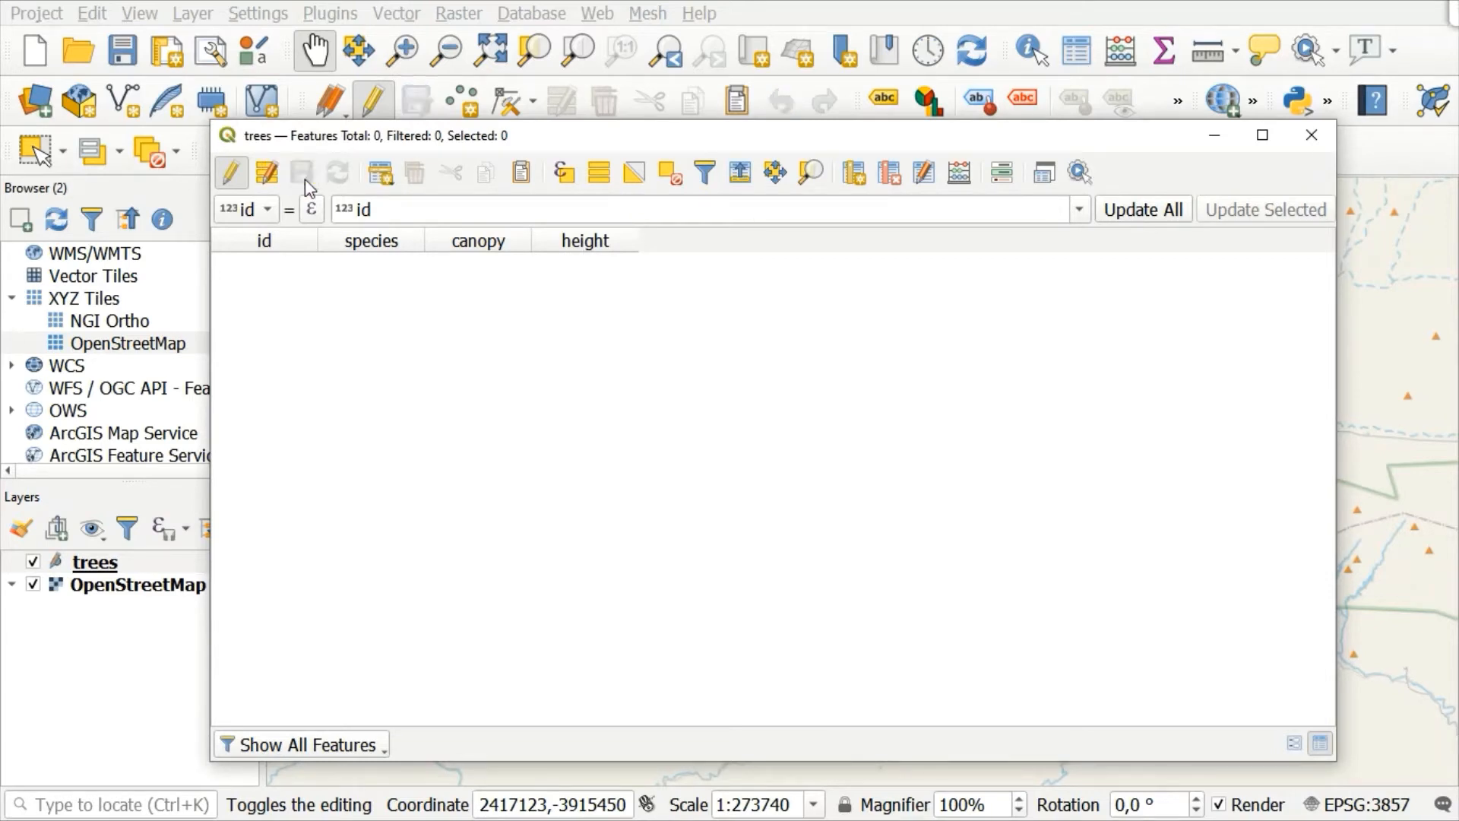
{"action": "left_click", "coordinate": [229, 173]}
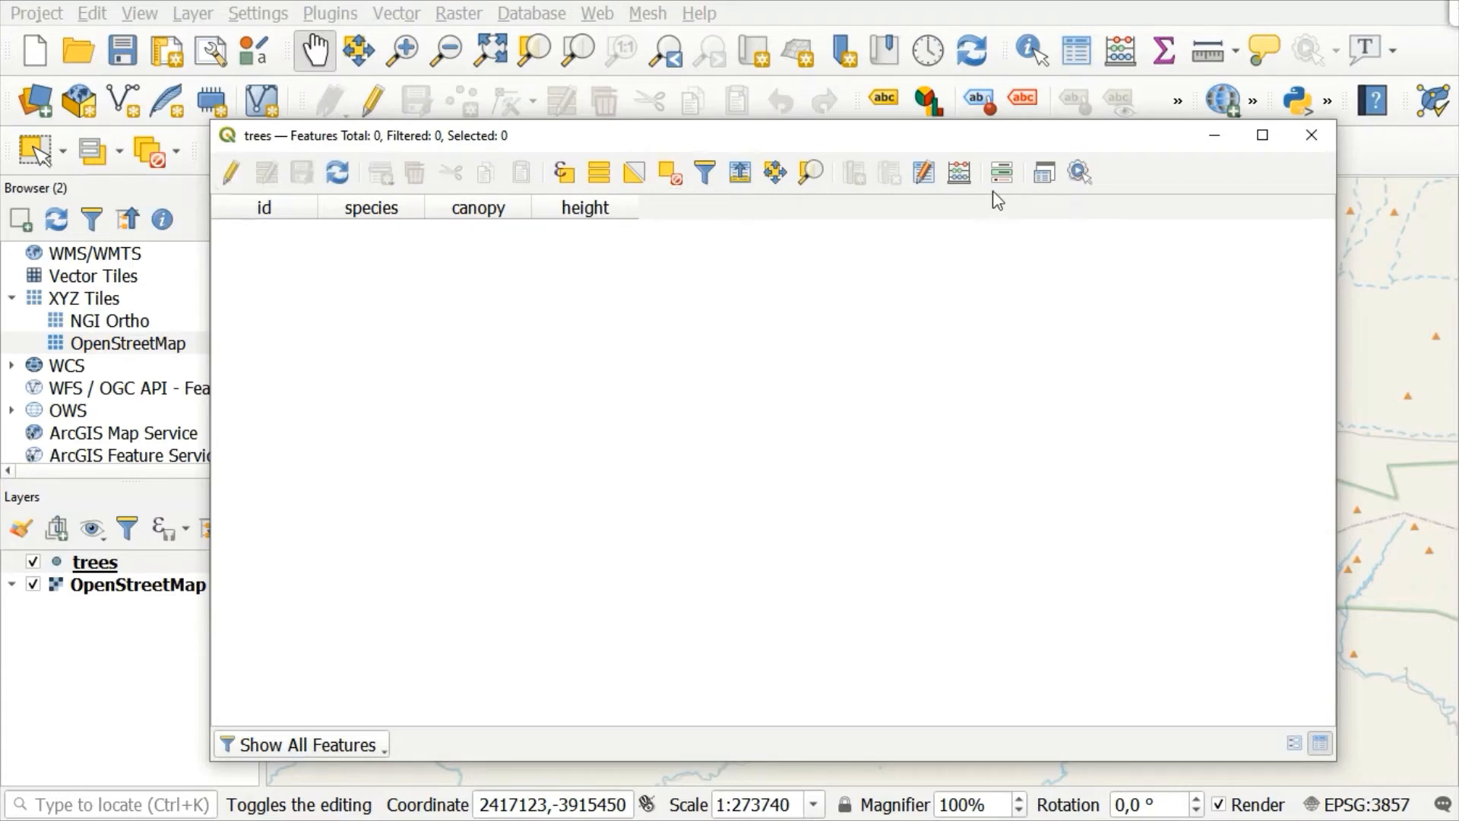
{"action": "left_click", "coordinate": [1220, 142]}
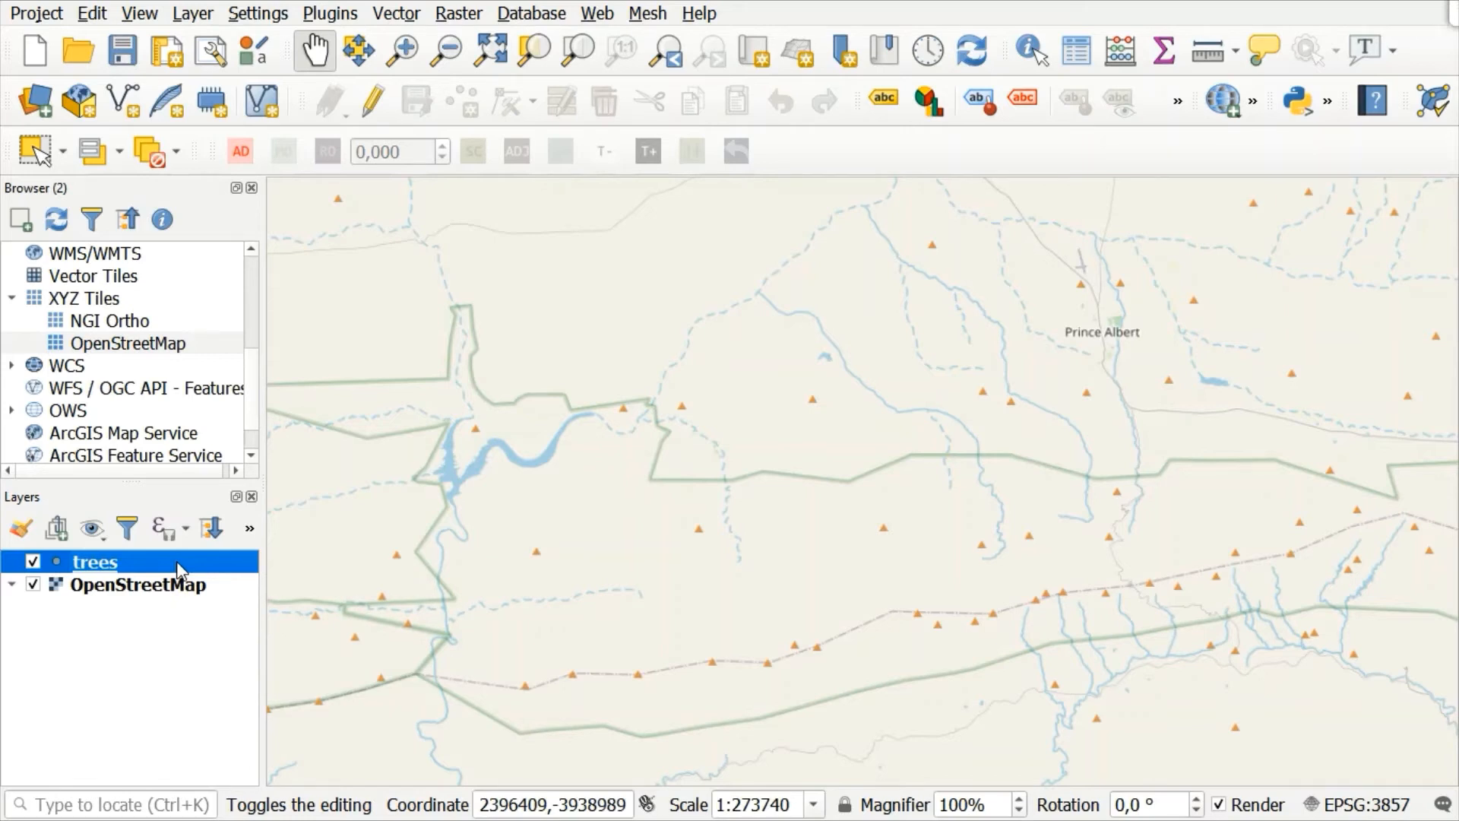
Start editing trees and place a point just southeast of the western reservoir, with id 1 and species Dogwood.
{"action": "left_click", "coordinate": [372, 121]}
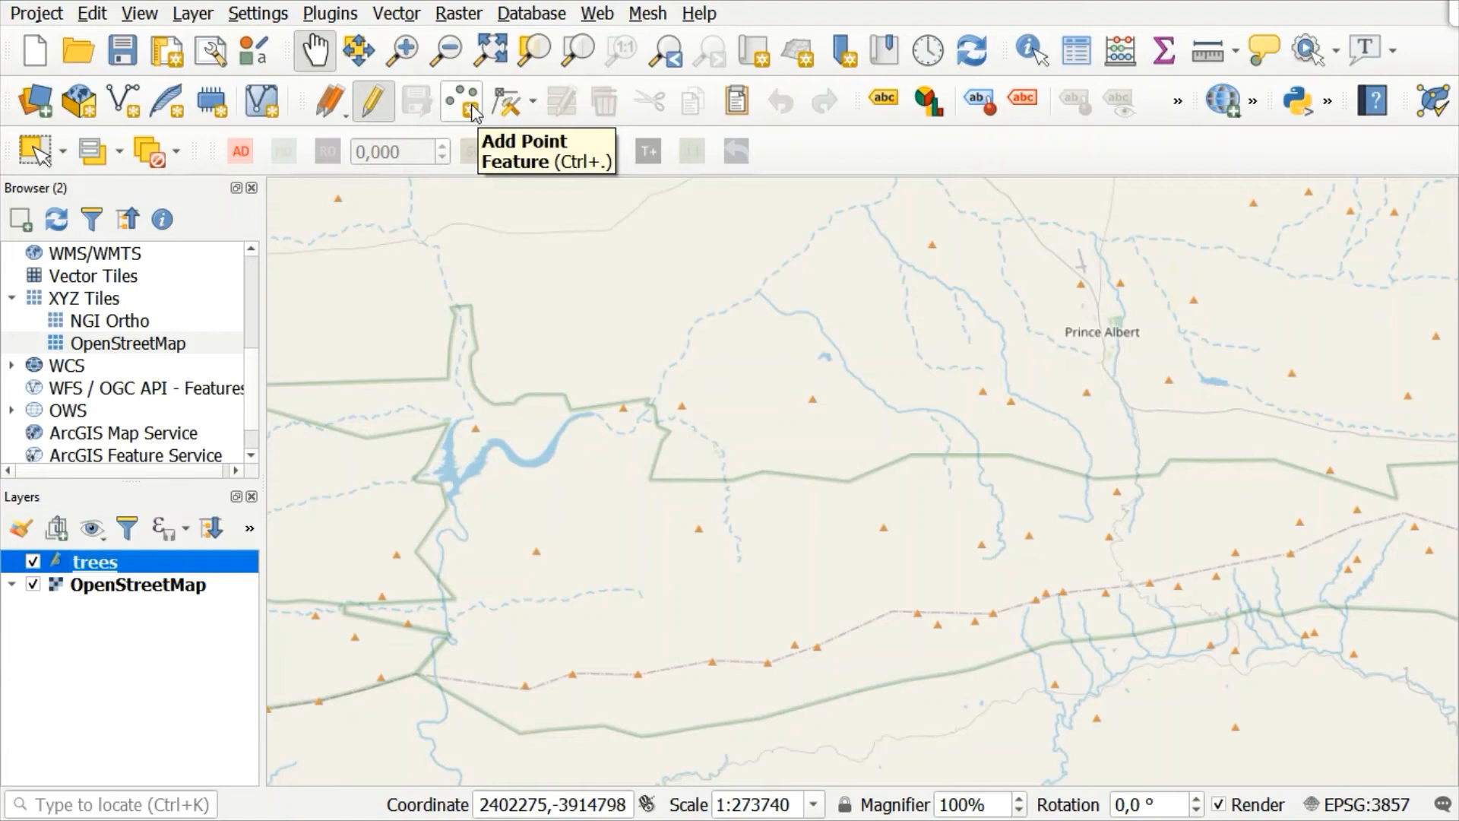
{"action": "left_click", "coordinate": [472, 112]}
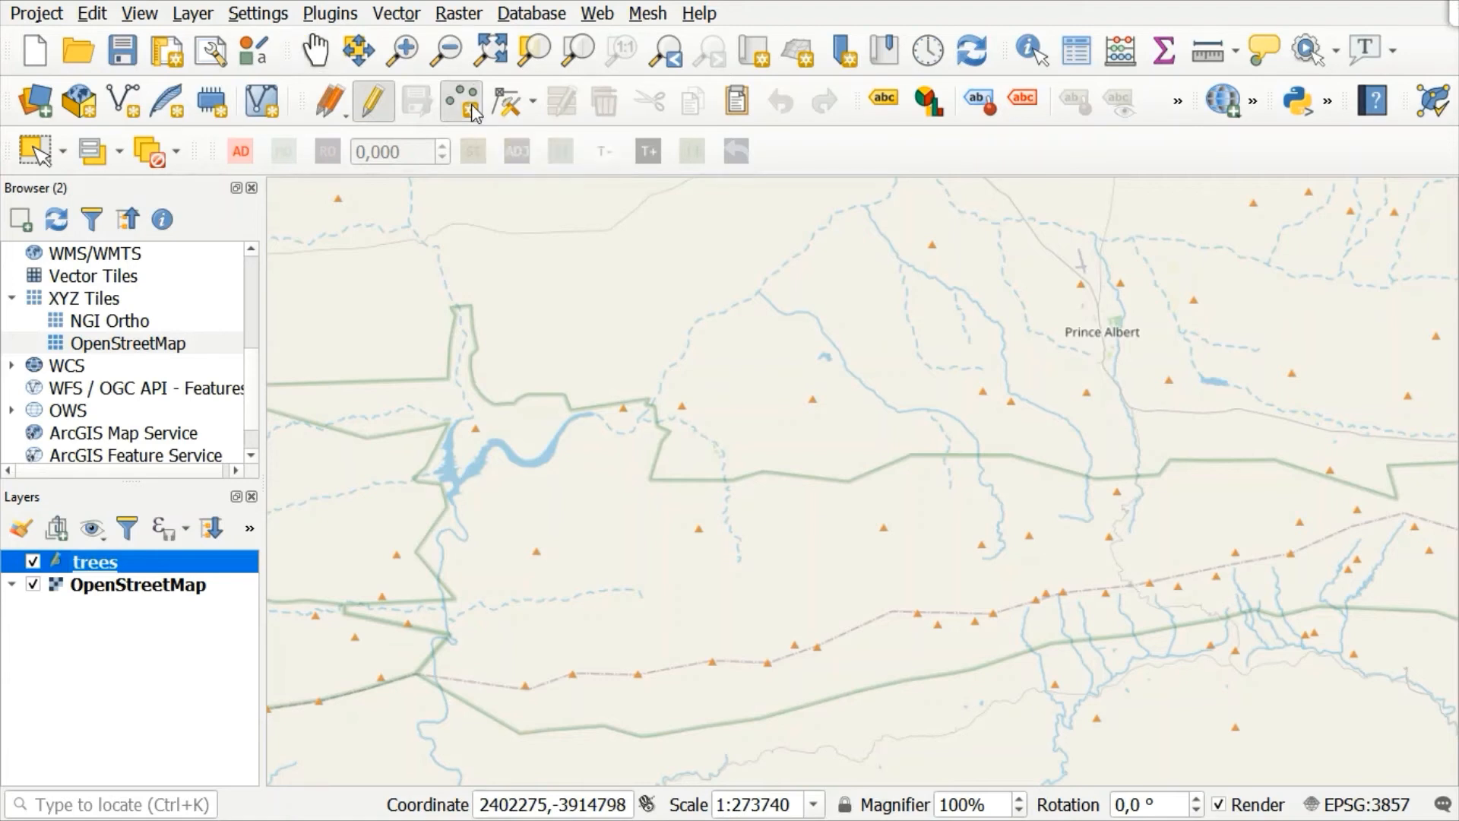
{"action": "left_click", "coordinate": [490, 481]}
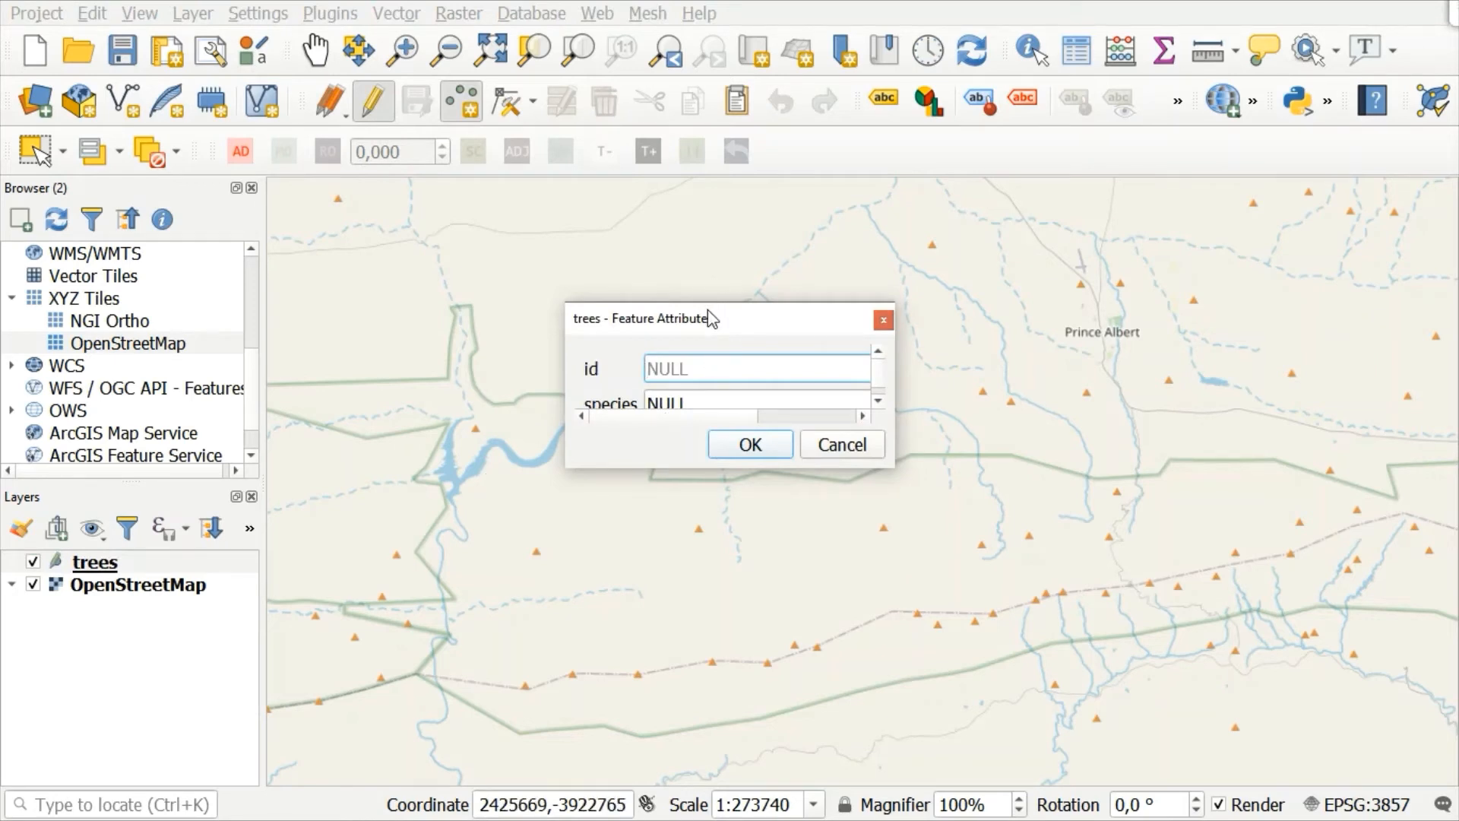
{"action": "left_click_drag", "start_coordinate": [705, 301], "coordinate": [737, 3]}
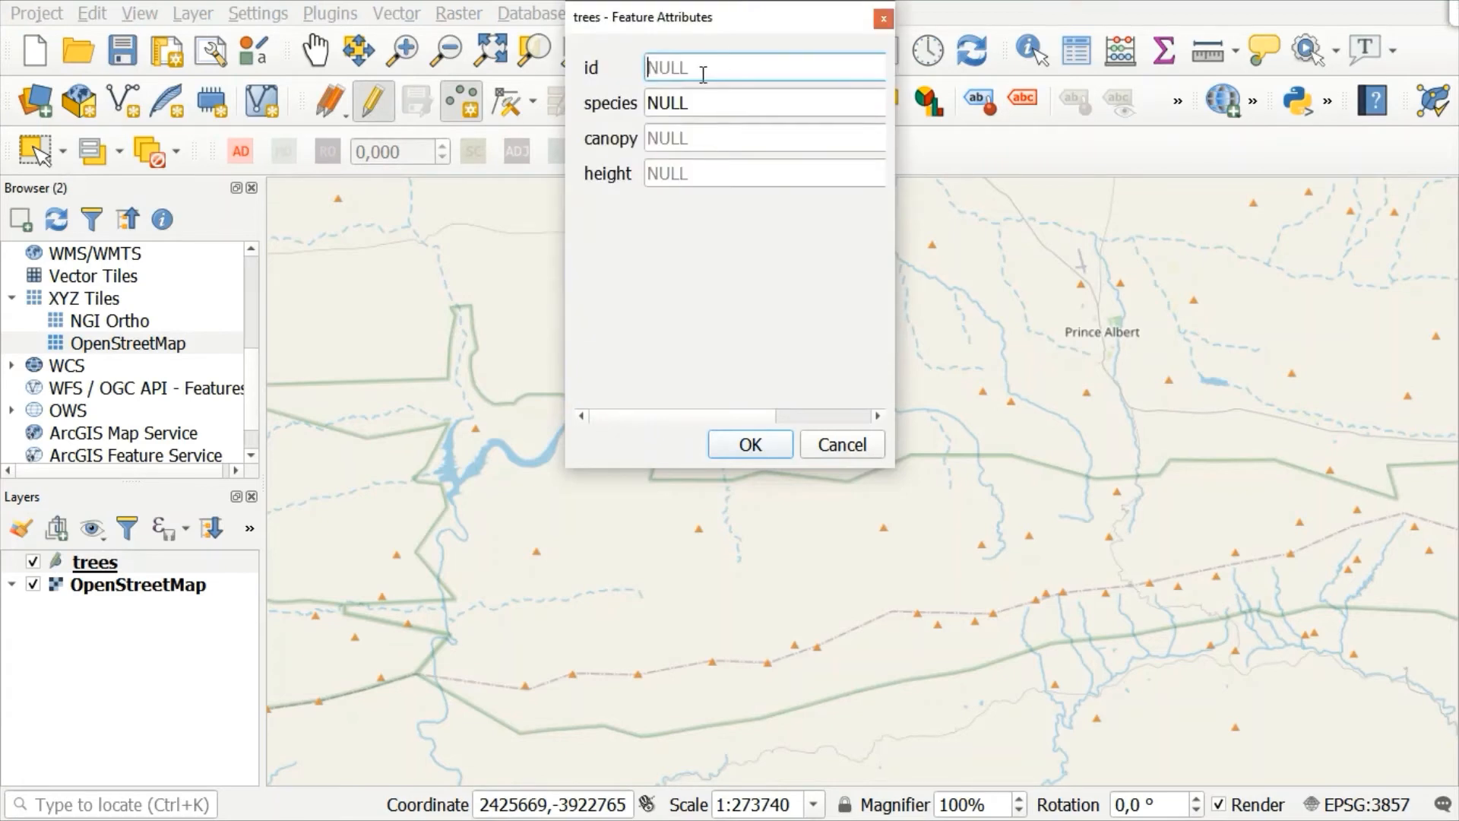
{"action": "type", "text": "1"}
{"action": "left_click", "coordinate": [742, 92]}
{"action": "key", "text": "BackSpace"}
{"action": "type", "text": "Dogwood"}
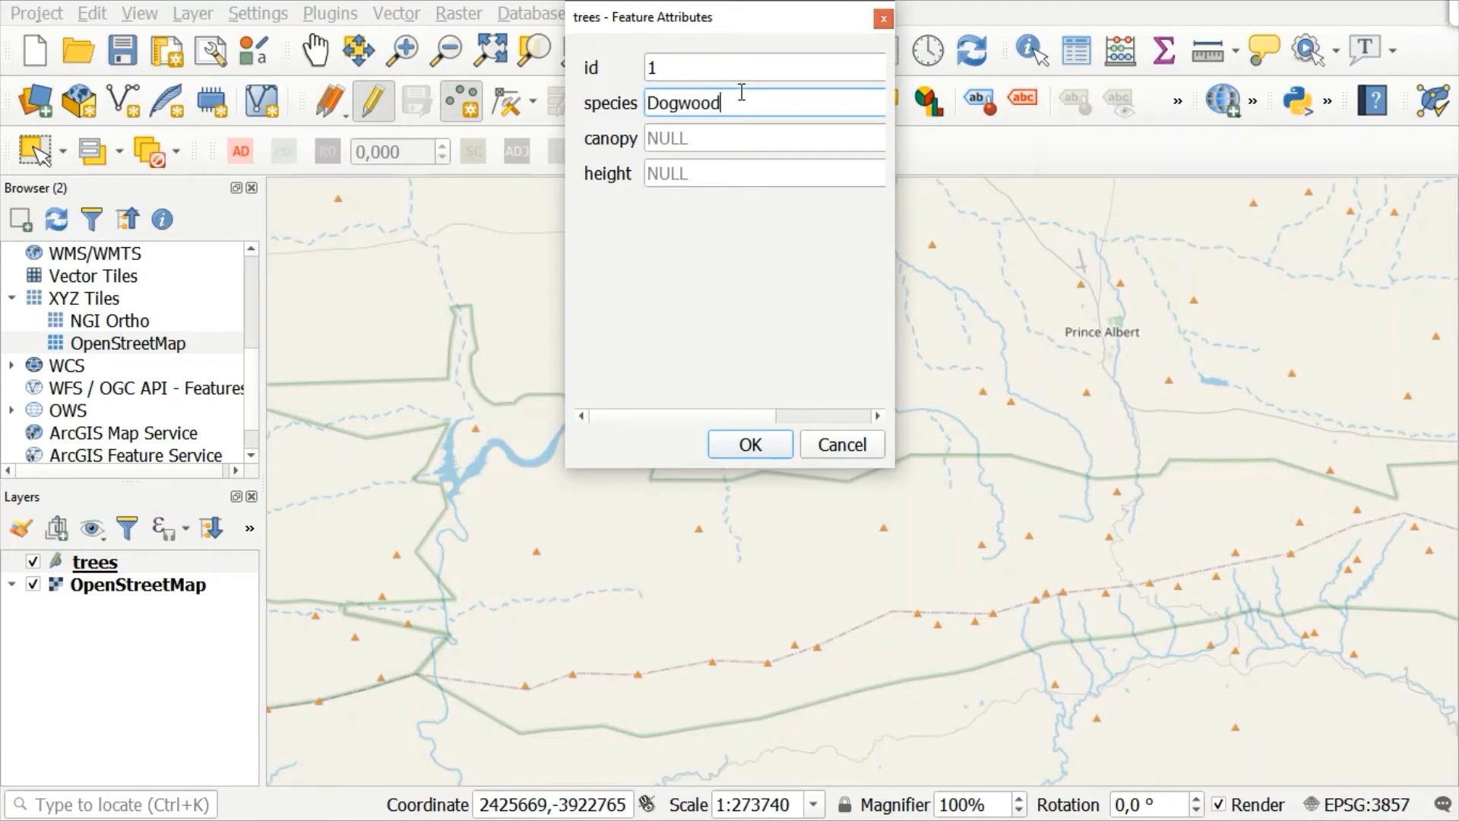
Set the Dogwood point's canopy to 45 and height to 20, and accept its attributes.
{"action": "left_click", "coordinate": [699, 146]}
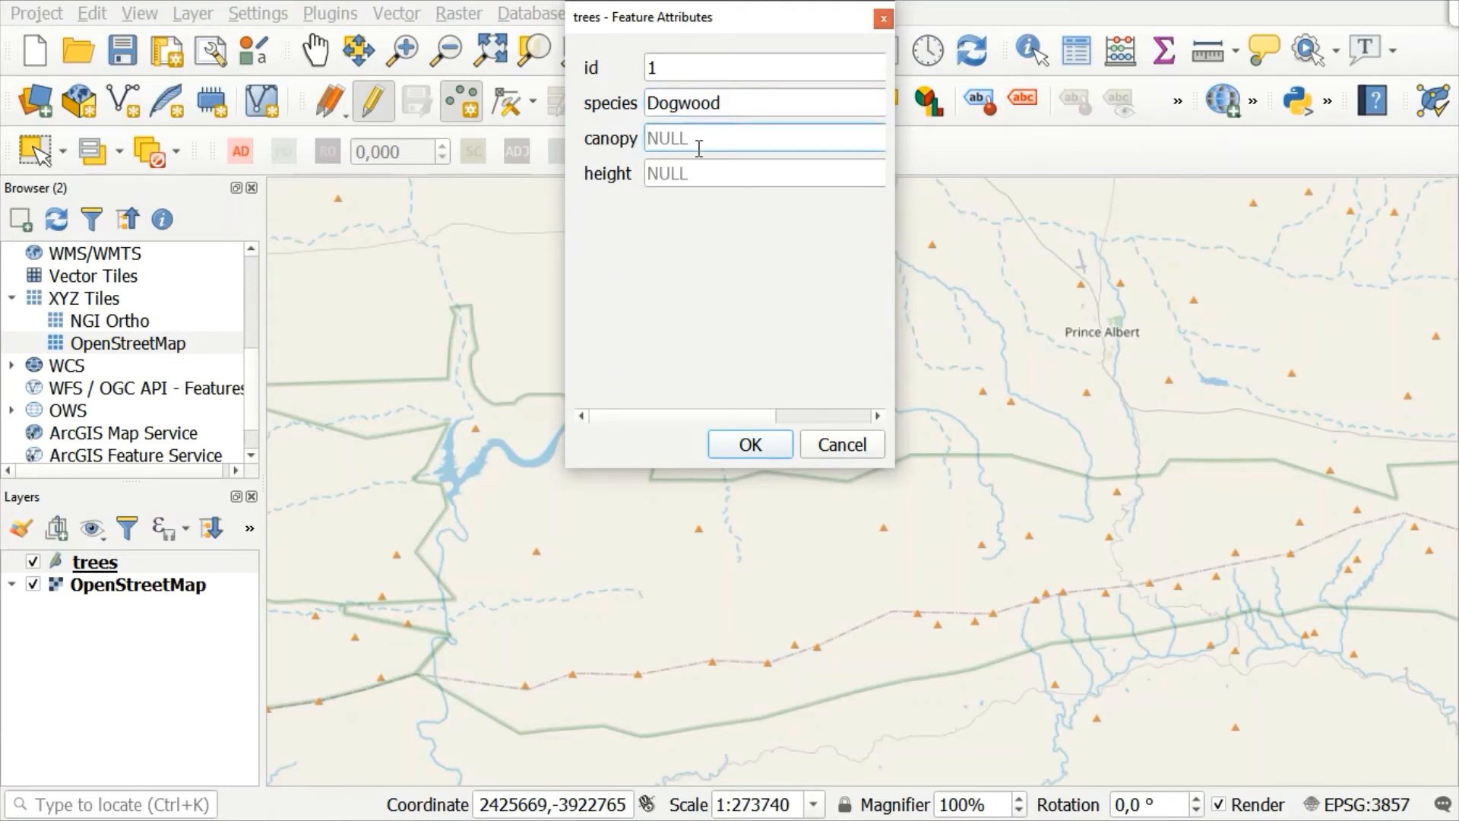
{"action": "type", "text": "20"}
{"action": "left_click", "coordinate": [684, 177]}
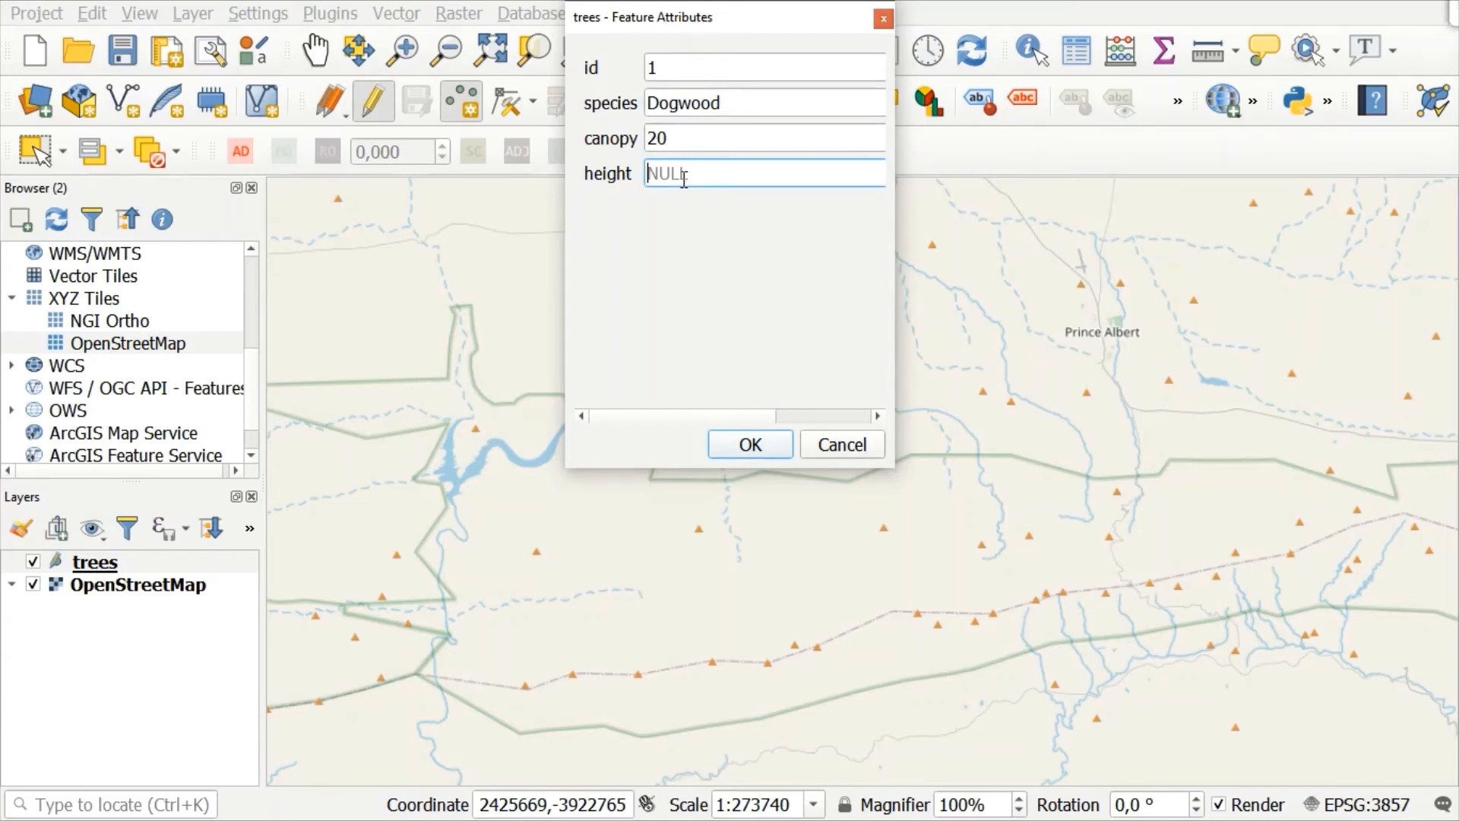
{"action": "type", "text": "20"}
{"action": "key", "text": "BackSpace"}
{"action": "type", "text": "45"}
{"action": "key", "text": "BackSpace"}
{"action": "key", "text": "BackSpace"}
{"action": "type", "text": "0"}
{"action": "left_click", "coordinate": [704, 133]}
{"action": "key", "text": "BackSpace"}
{"action": "key", "text": "BackSpace"}
{"action": "type", "text": "45"}
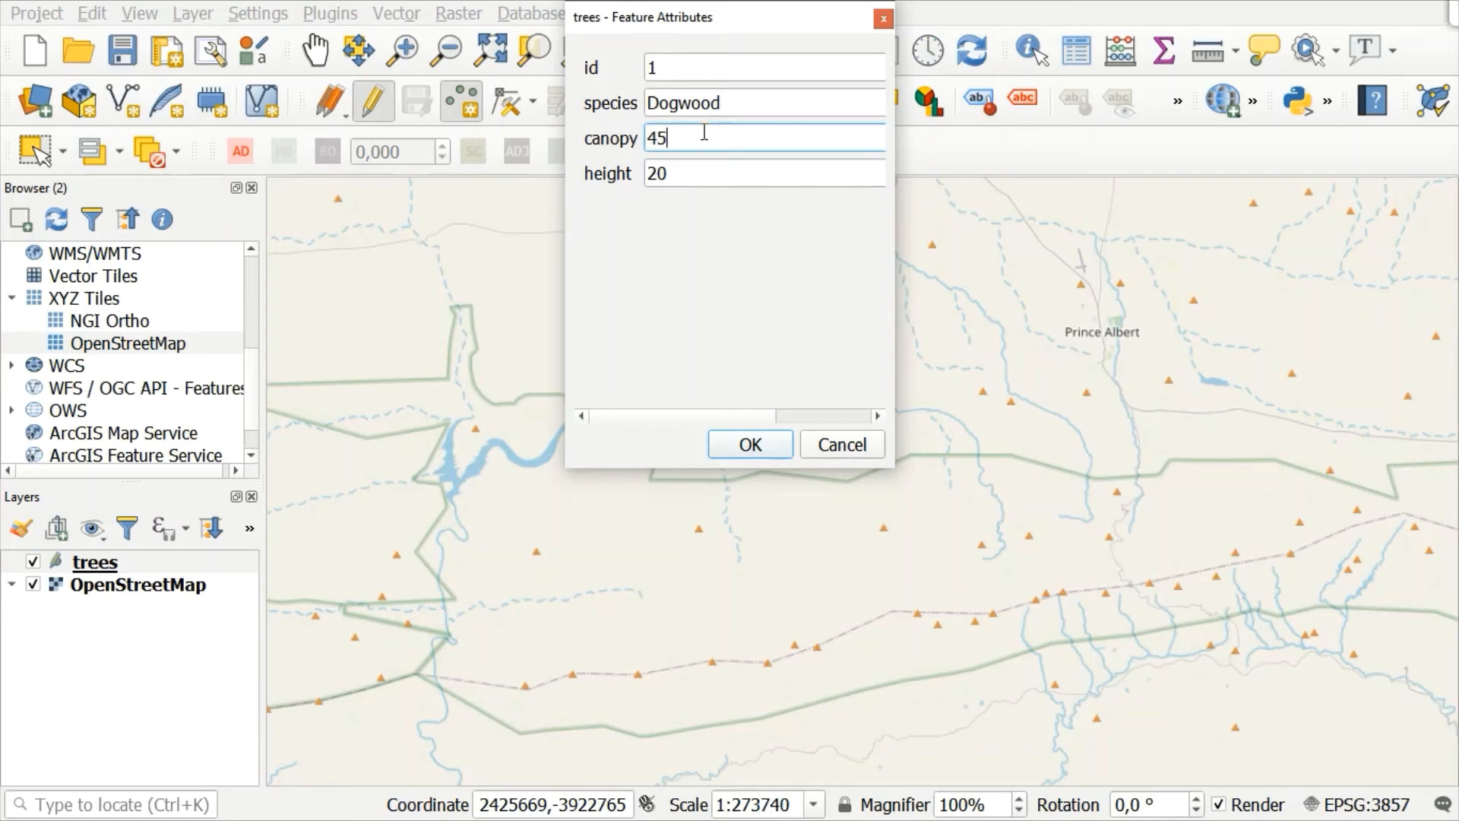
{"action": "left_click", "coordinate": [771, 447]}
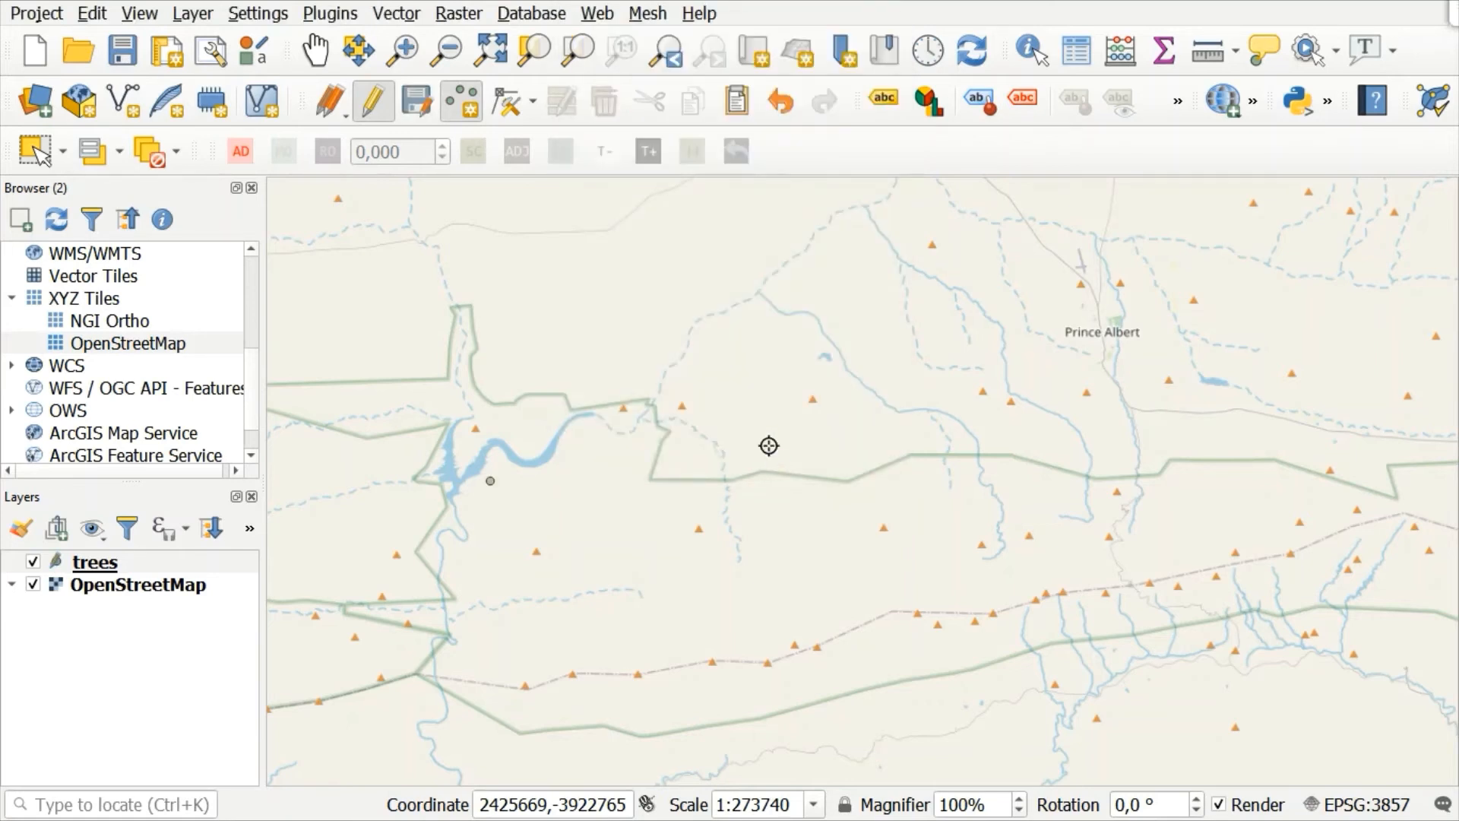
Place a tree point a short distance southeast of the Dogwood point, with id 2 and species Sassafras.
{"action": "left_click", "coordinate": [632, 541]}
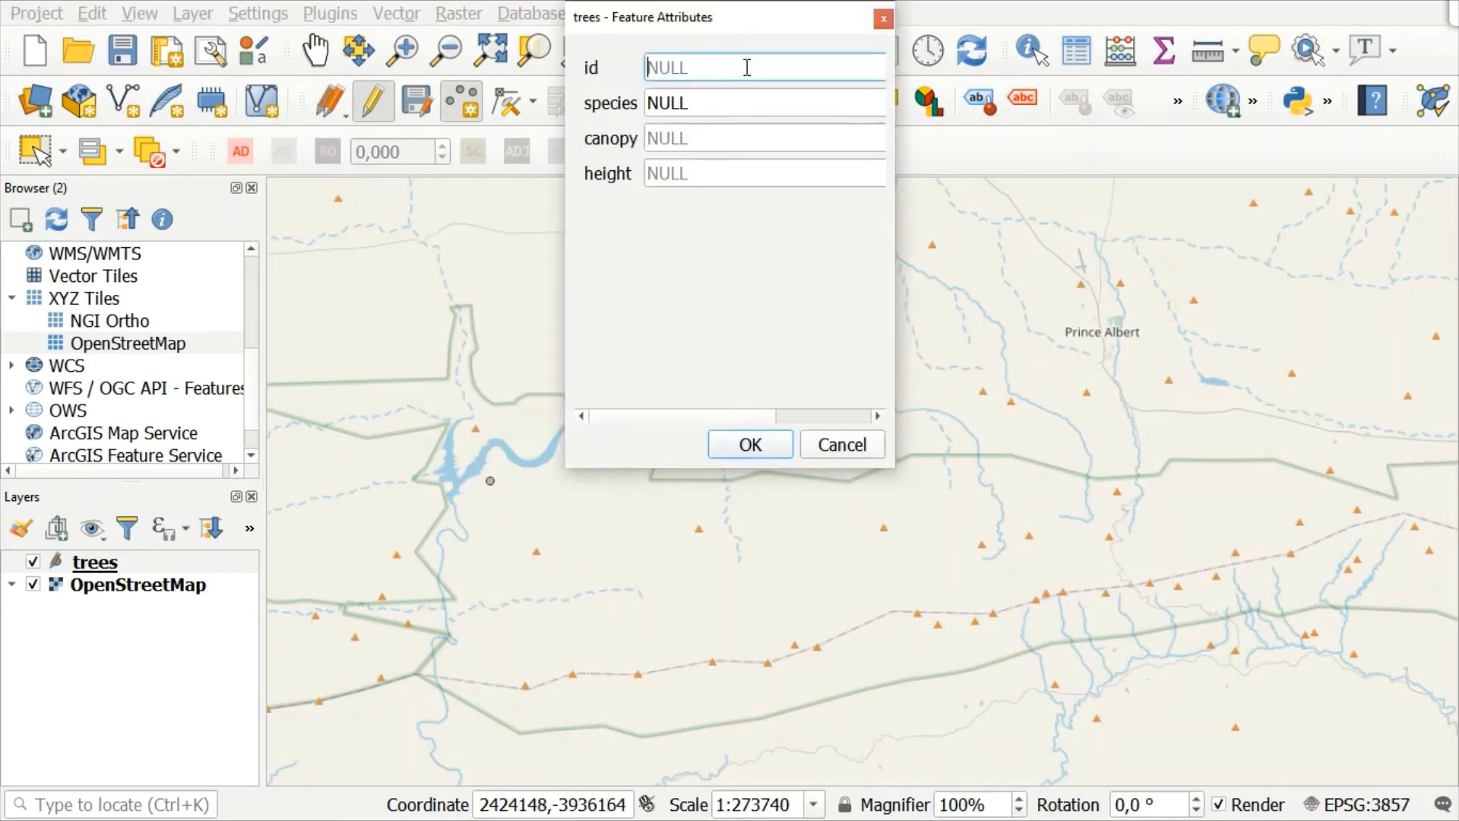
{"action": "type", "text": "2"}
{"action": "key", "text": "Tab"}
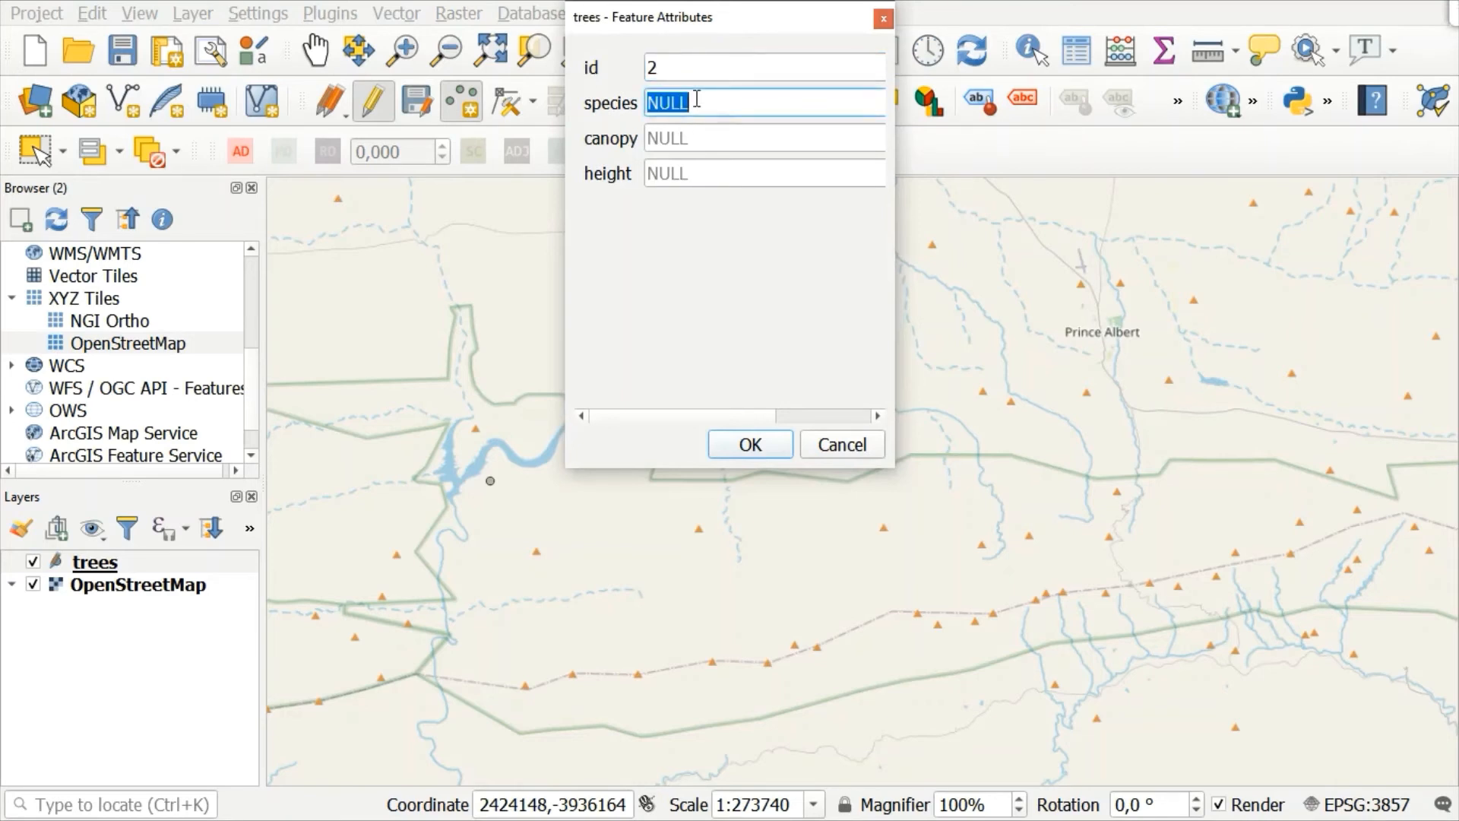
{"action": "key", "text": "BackSpace"}
{"action": "type", "text": "Sassafras"}
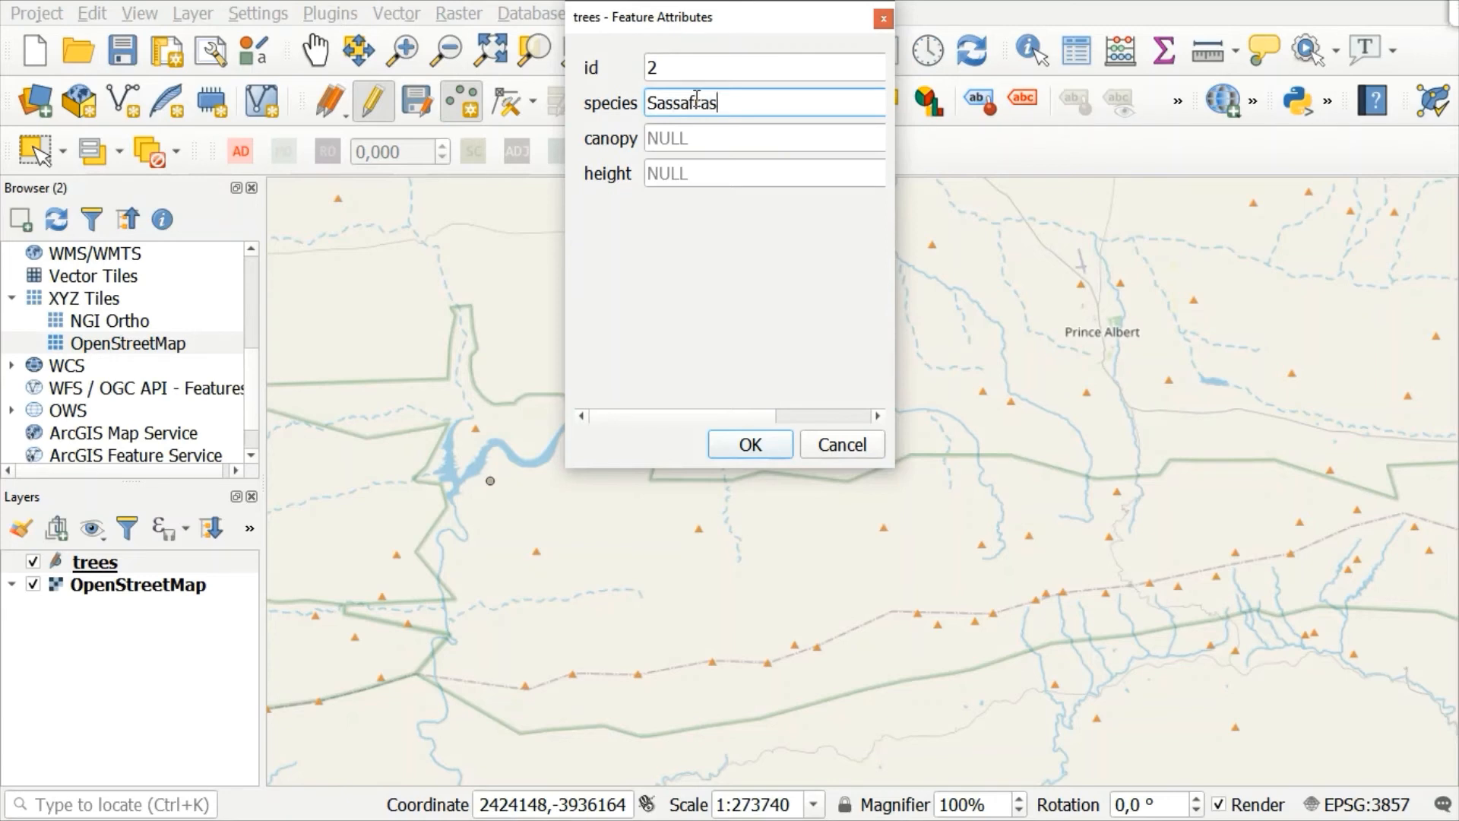
Set the Sassafras point's canopy to 55 and height to 40, and accept its attributes.
{"action": "left_click", "coordinate": [679, 137]}
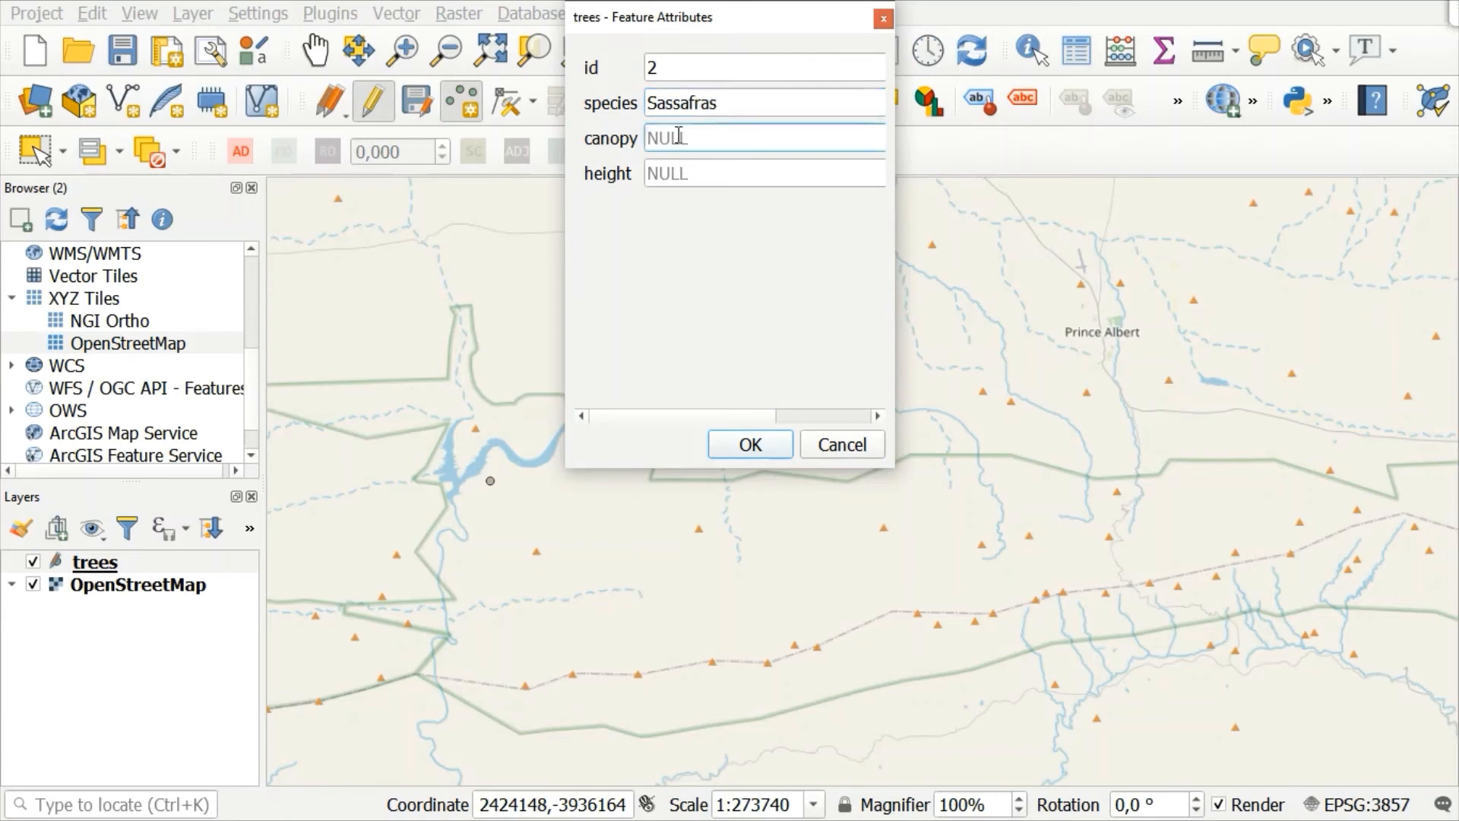
{"action": "type", "text": "55"}
{"action": "left_click", "coordinate": [688, 177]}
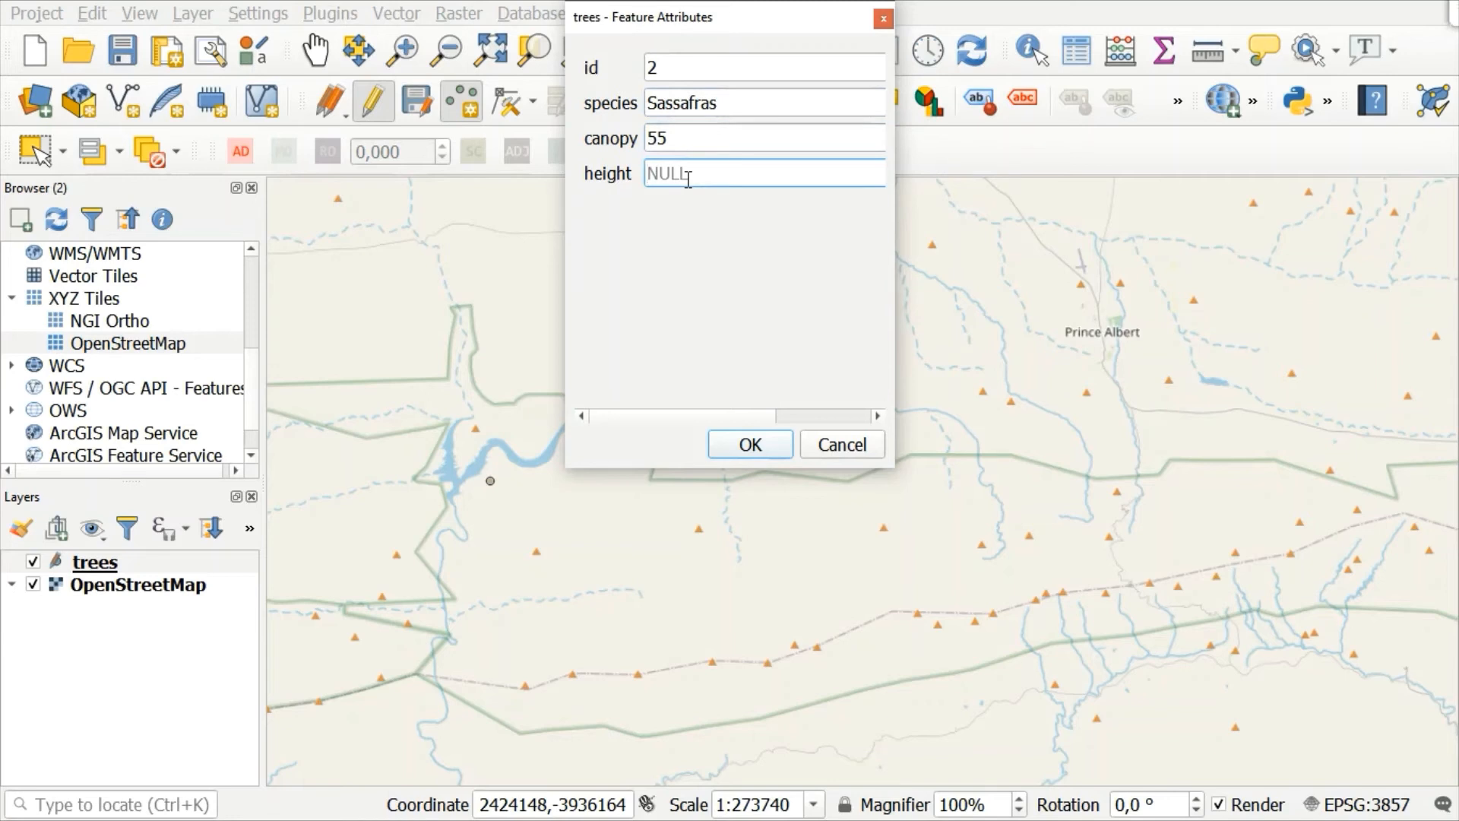
{"action": "type", "text": "40"}
{"action": "left_click", "coordinate": [750, 444]}
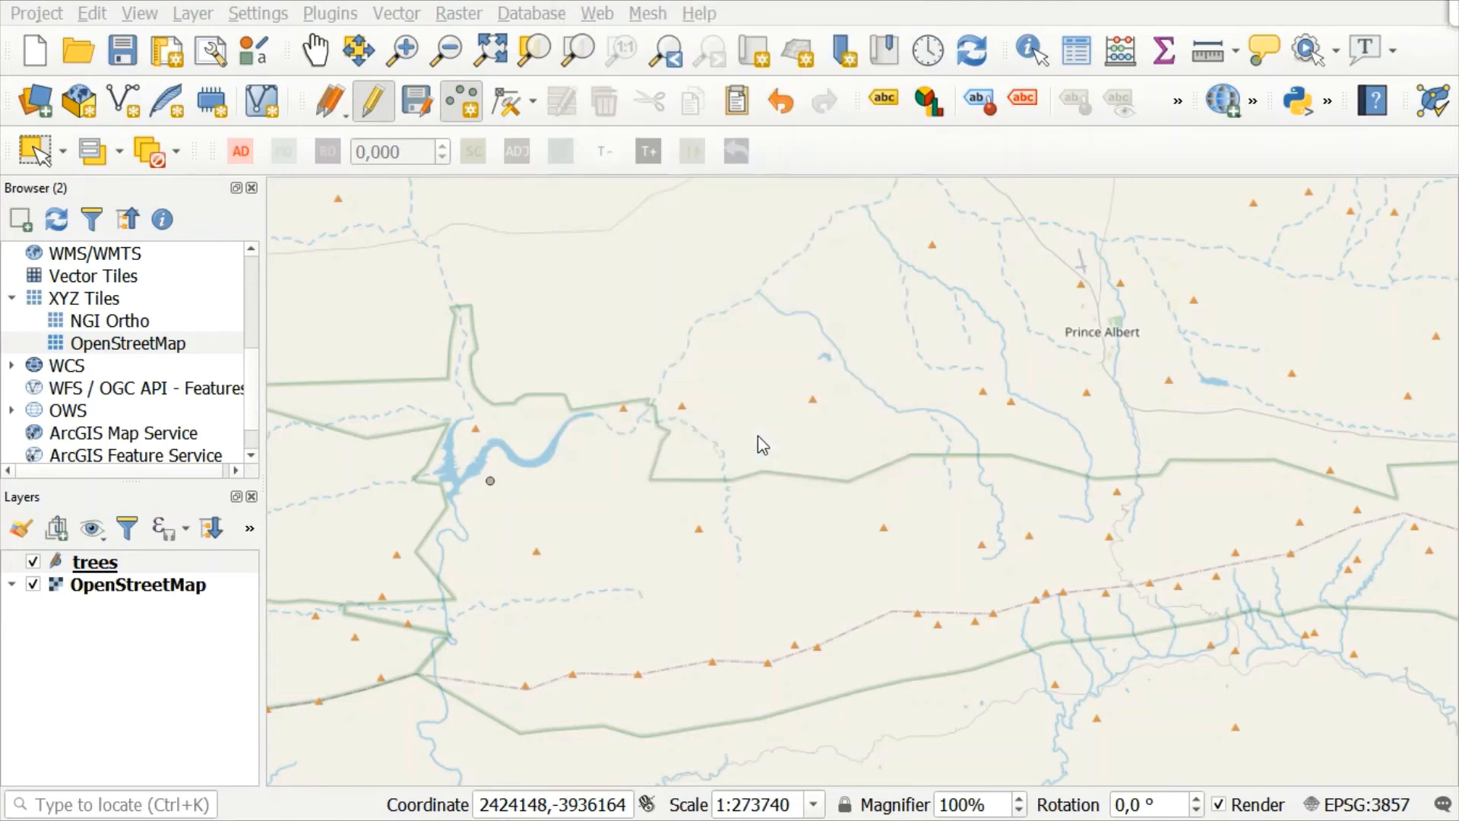
Place a tree point southwest of Prince Albert, just south of the green boundary line, with id 3 and species Pin Oak.
{"action": "left_click", "coordinate": [980, 495]}
{"action": "type", "text": "3"}
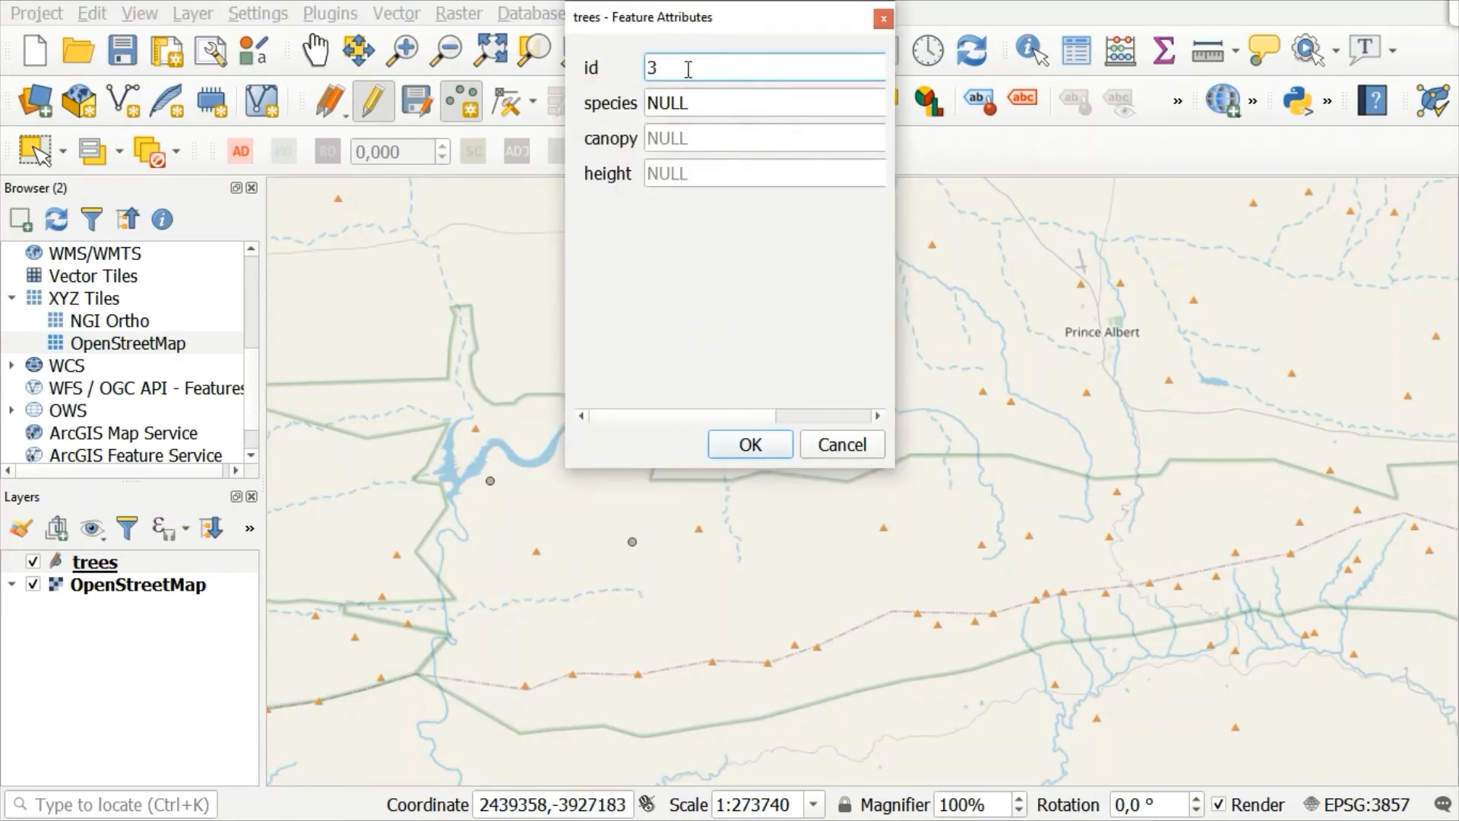
{"action": "left_click", "coordinate": [751, 102]}
{"action": "key", "text": "BackSpace"}
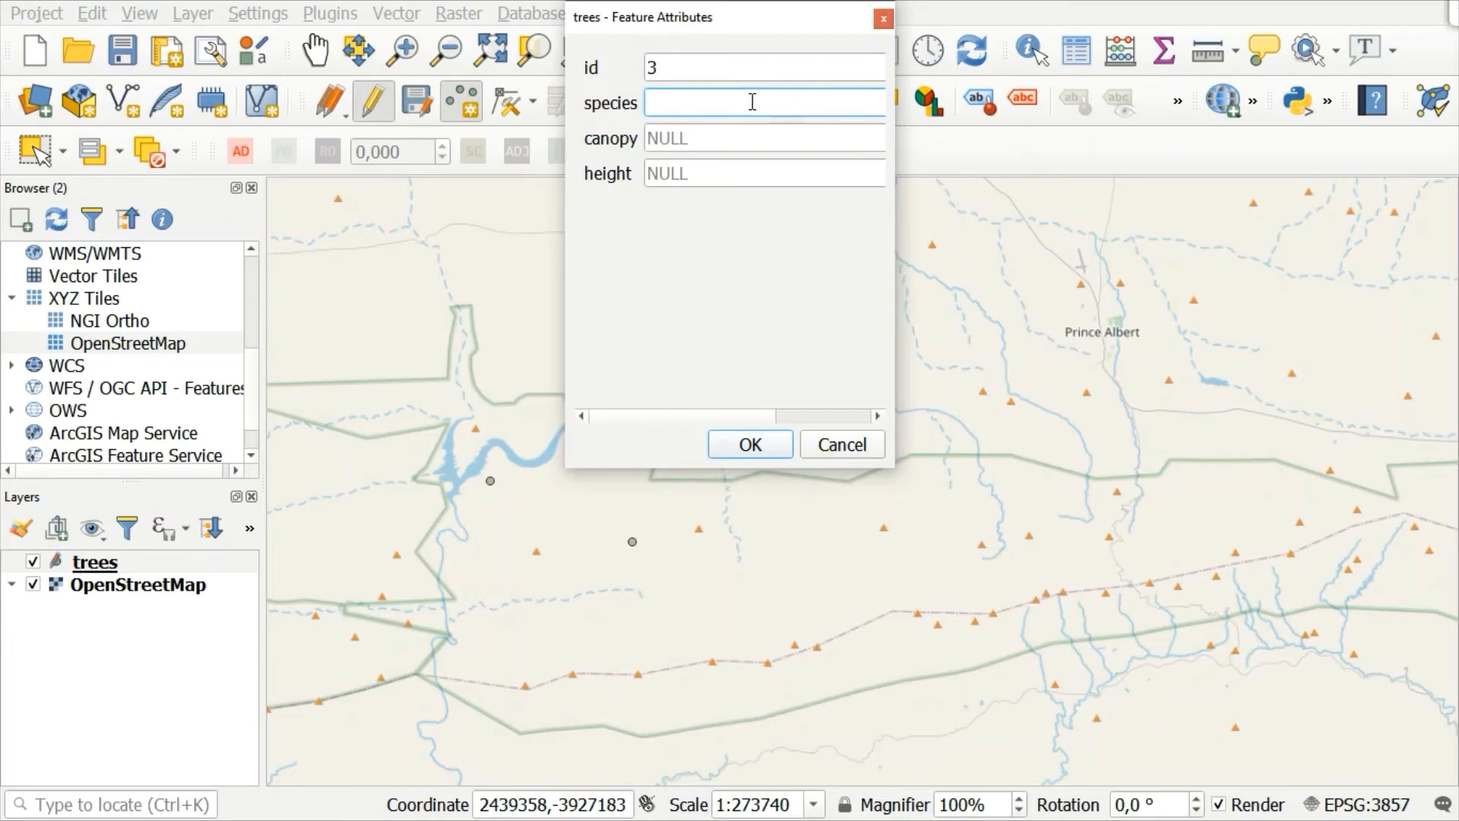
{"action": "type", "text": "Pin Oak"}
Set the Pin Oak point's canopy to 65 and height to 60, and accept its attributes.
{"action": "left_click", "coordinate": [667, 130]}
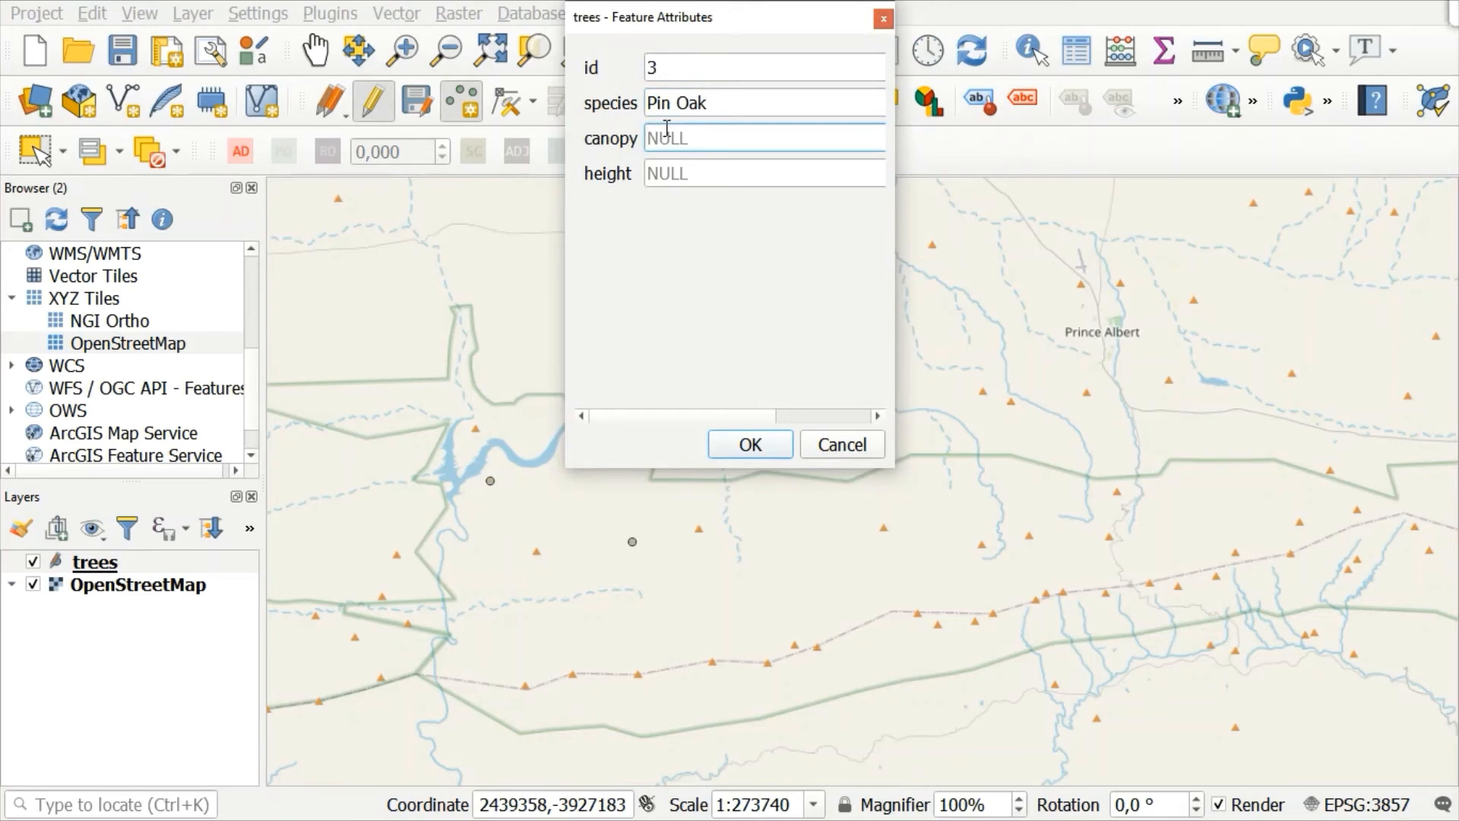
{"action": "type", "text": "65"}
{"action": "left_click", "coordinate": [734, 181]}
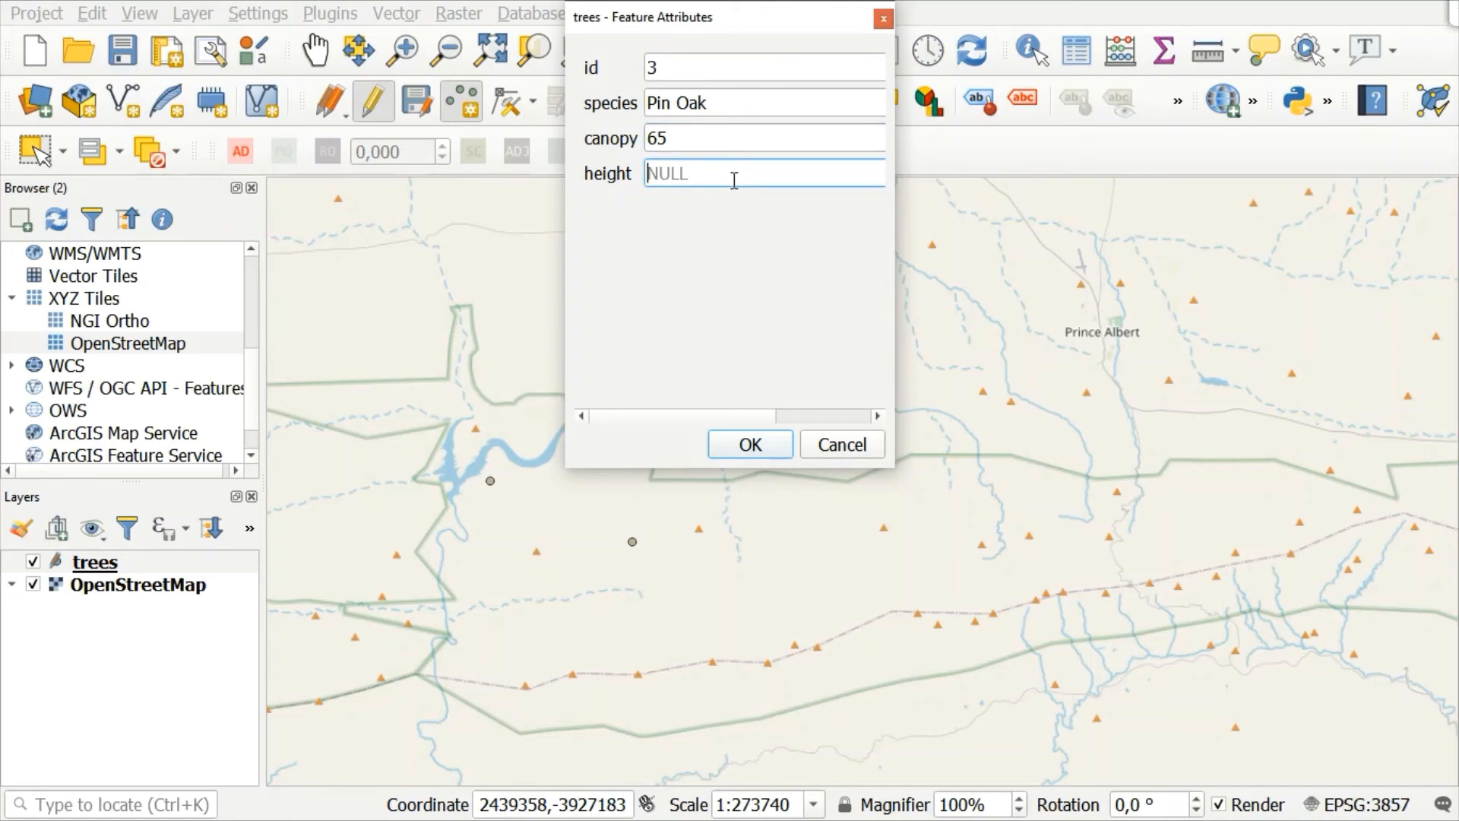
{"action": "type", "text": "60"}
{"action": "left_click", "coordinate": [760, 458]}
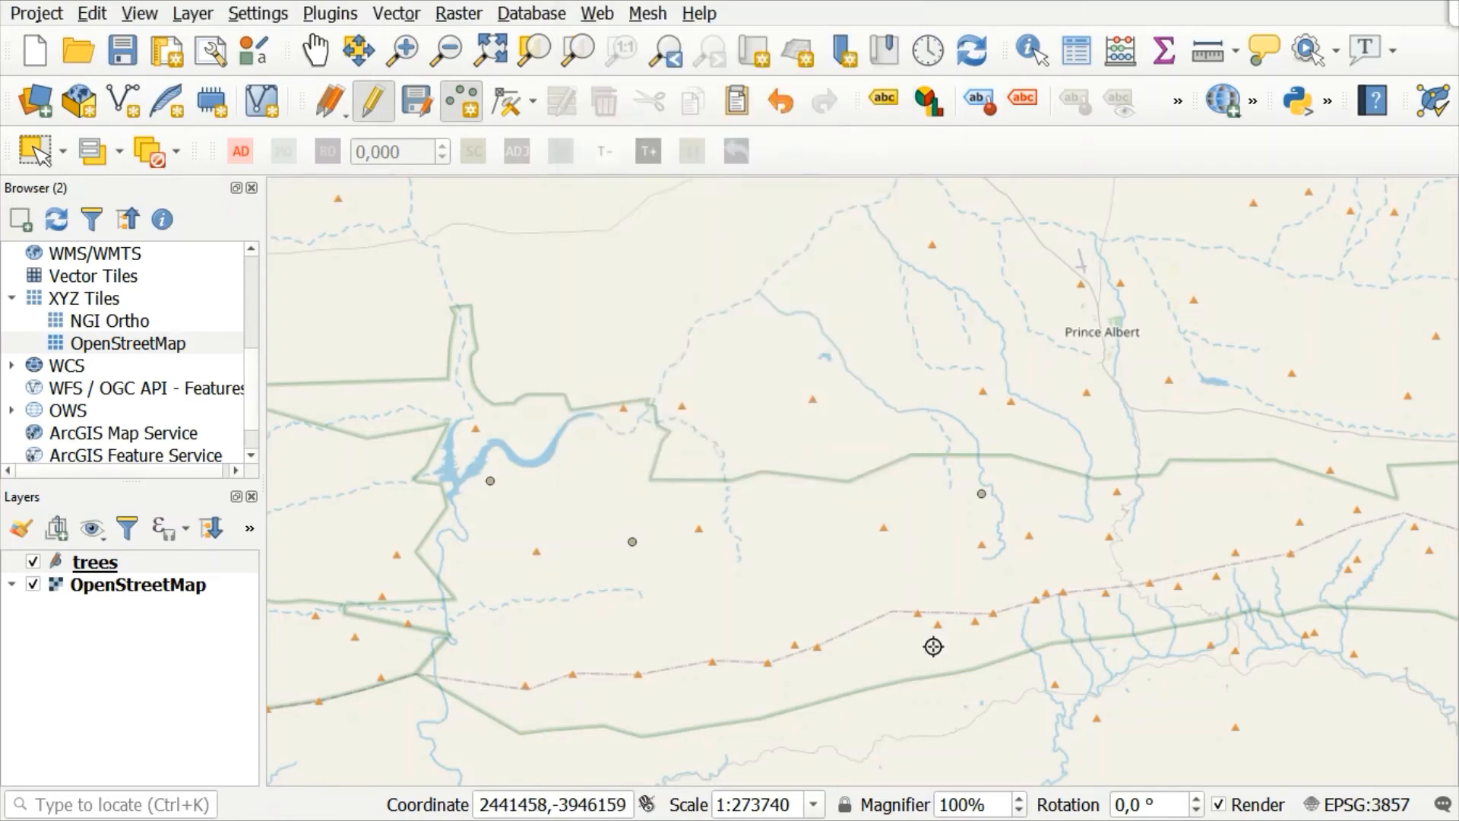
Place a tree point south of the southern green boundary line, with id 4 and species White oak.
{"action": "left_click", "coordinate": [905, 720]}
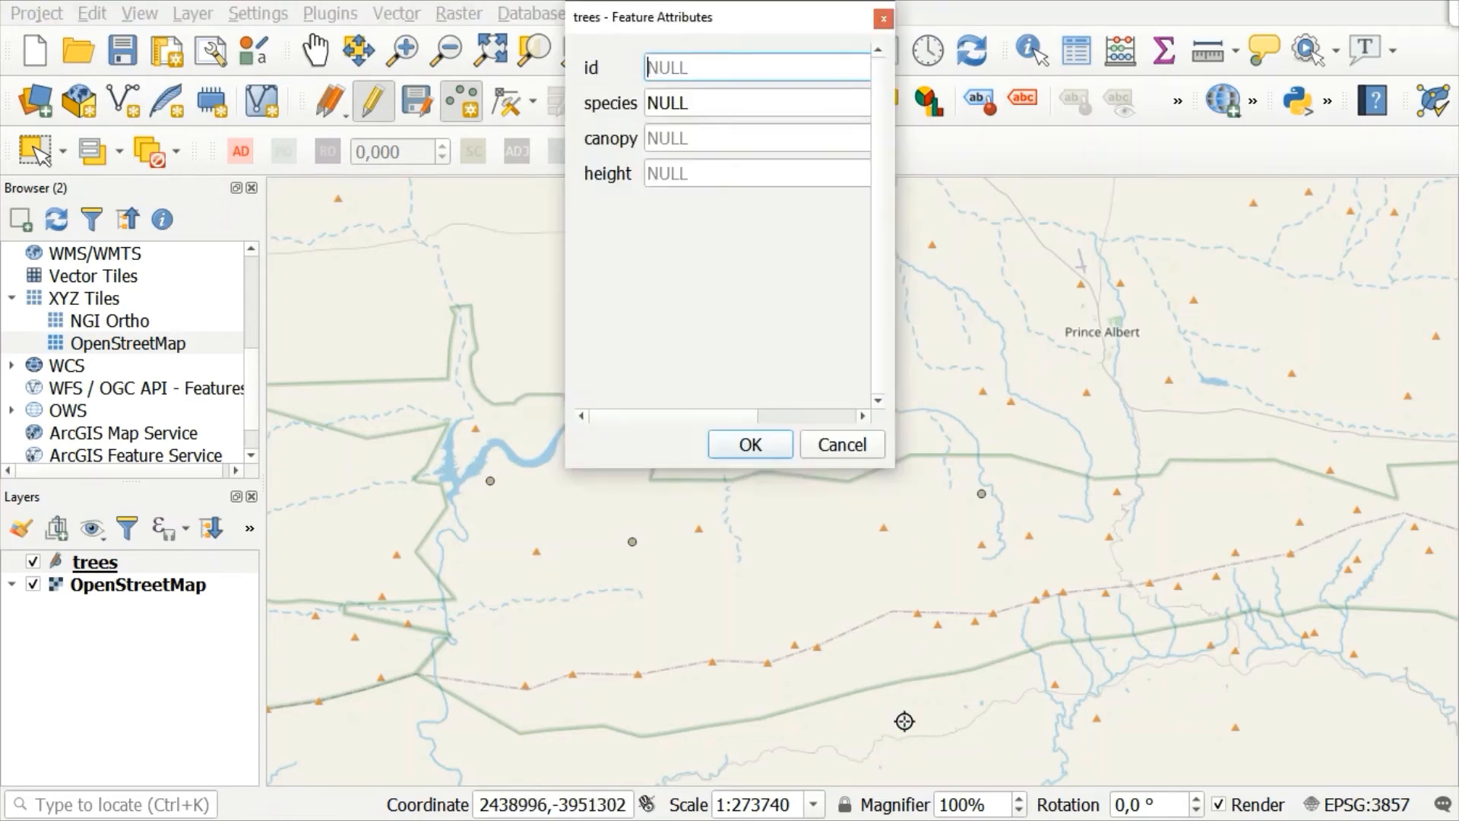
{"action": "left_click", "coordinate": [700, 68]}
{"action": "type", "text": "4"}
{"action": "left_click", "coordinate": [709, 104]}
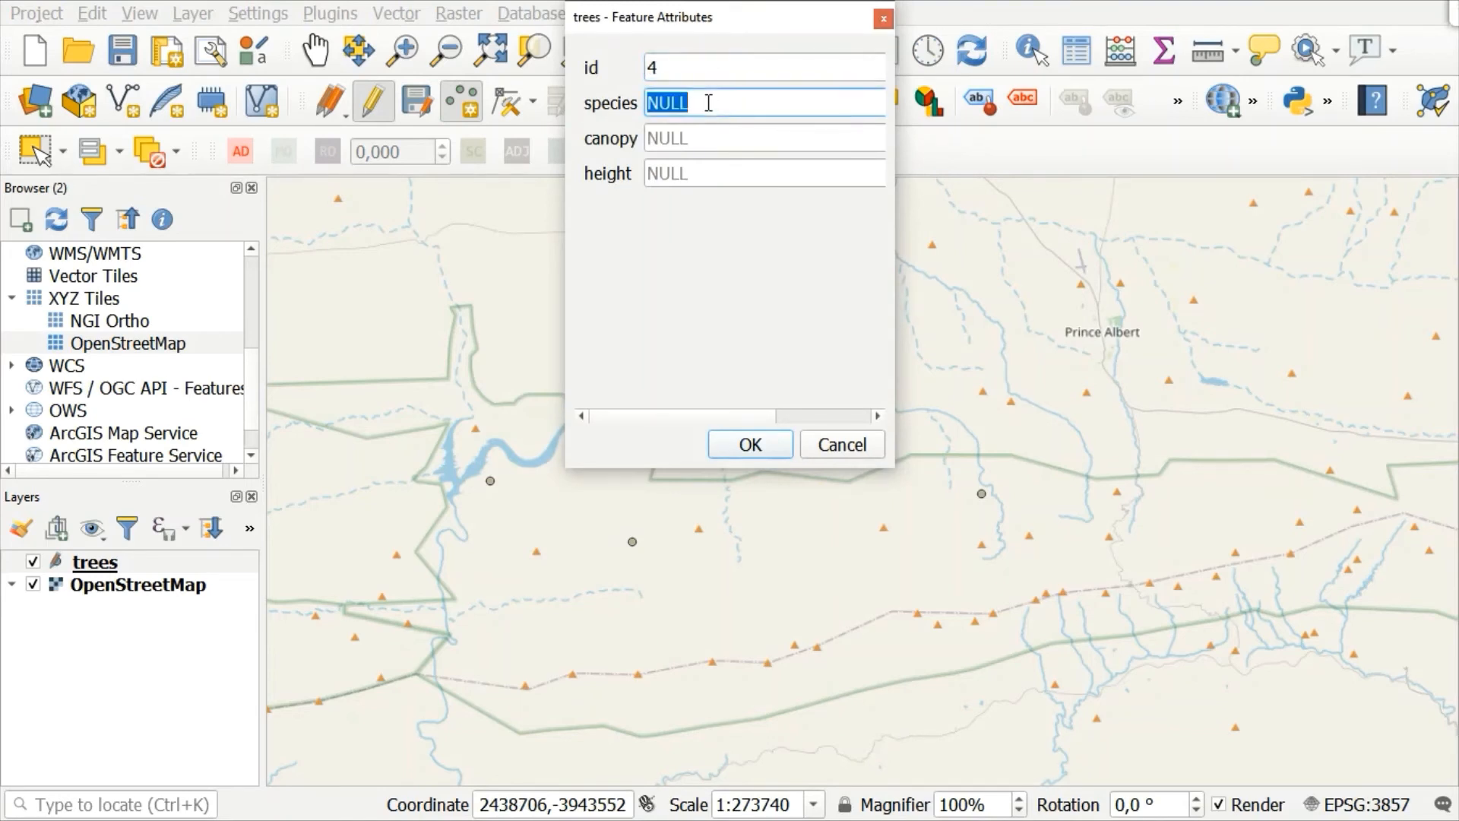
{"action": "key", "text": "BackSpace"}
{"action": "type", "text": "White oak"}
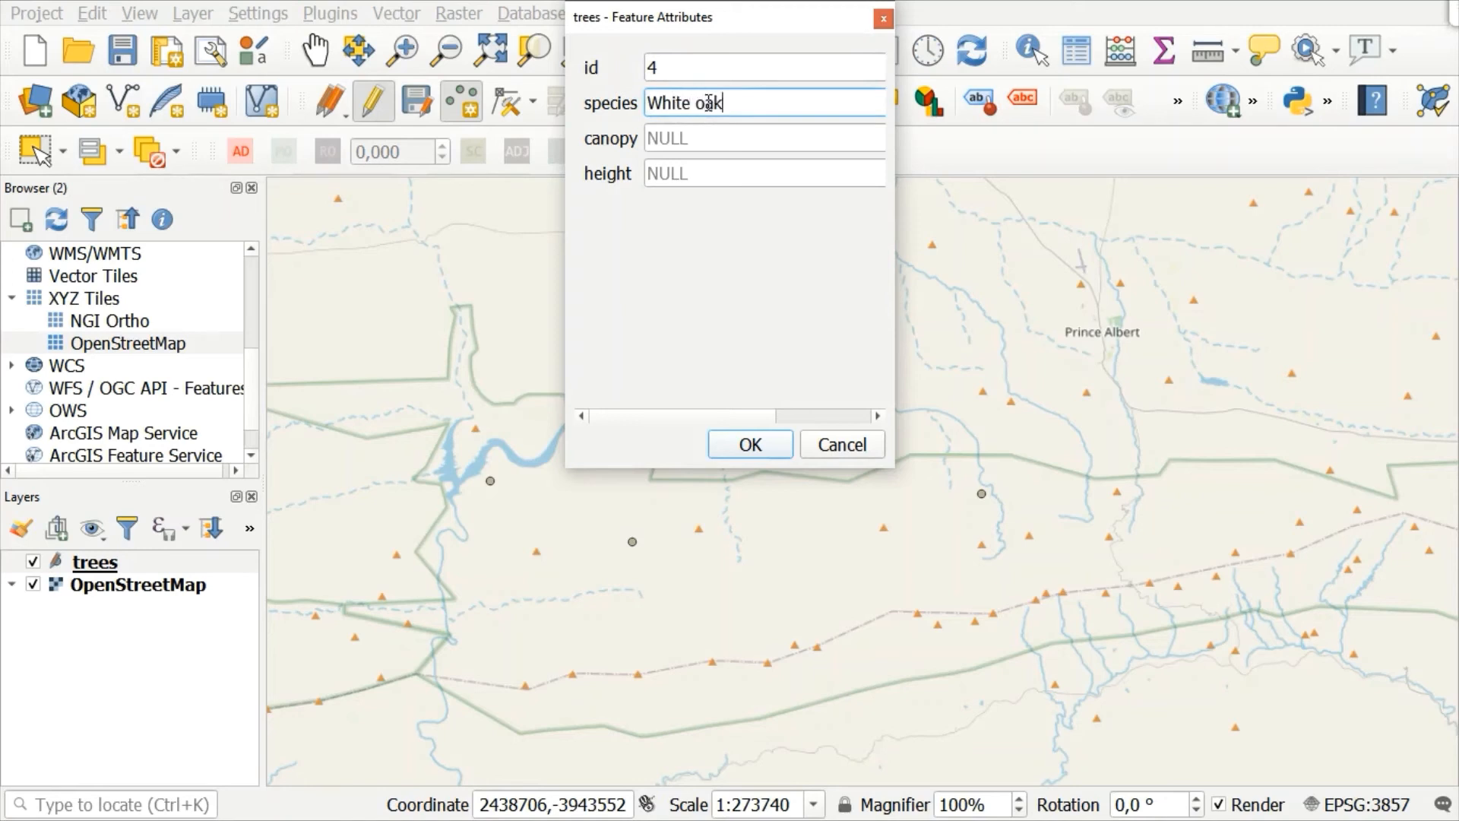
Set the White oak point's canopy to 75 and height to 80, and accept its attributes.
{"action": "left_click", "coordinate": [703, 139]}
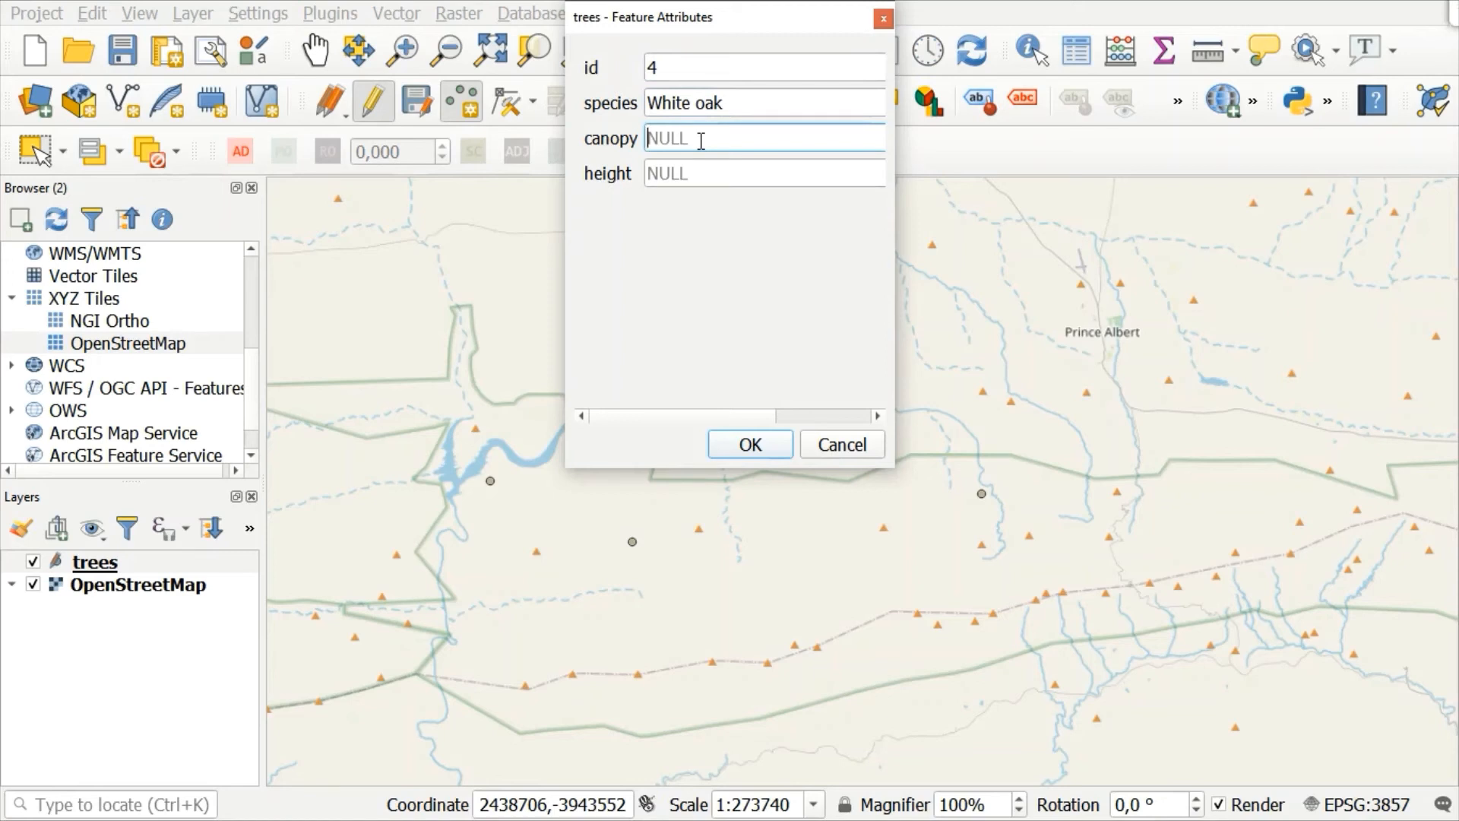
{"action": "type", "text": "7"}
{"action": "type", "text": "0"}
{"action": "type", "text": "5"}
{"action": "left_click", "coordinate": [700, 174]}
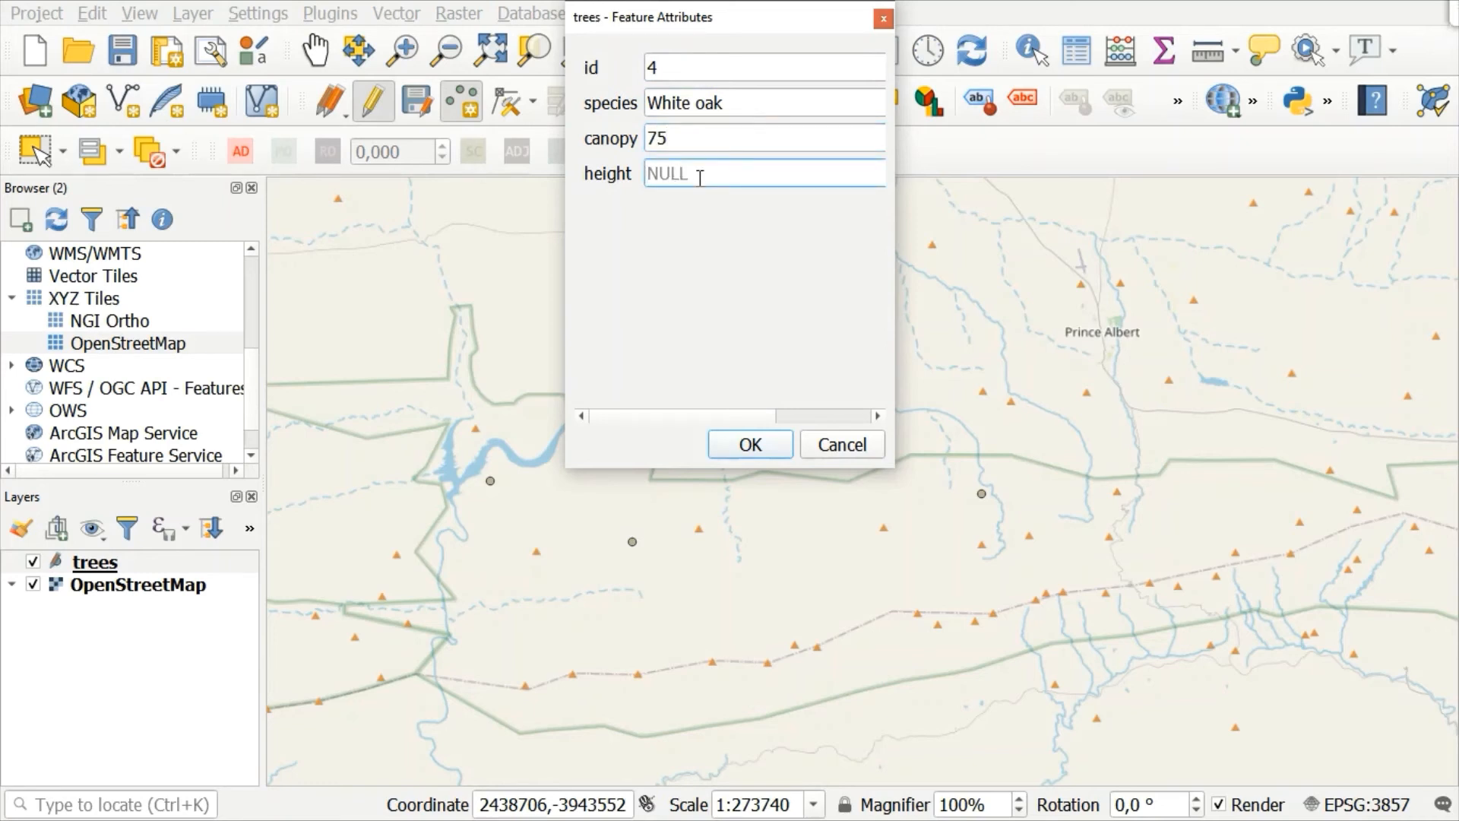
{"action": "type", "text": "80"}
{"action": "left_click", "coordinate": [766, 443]}
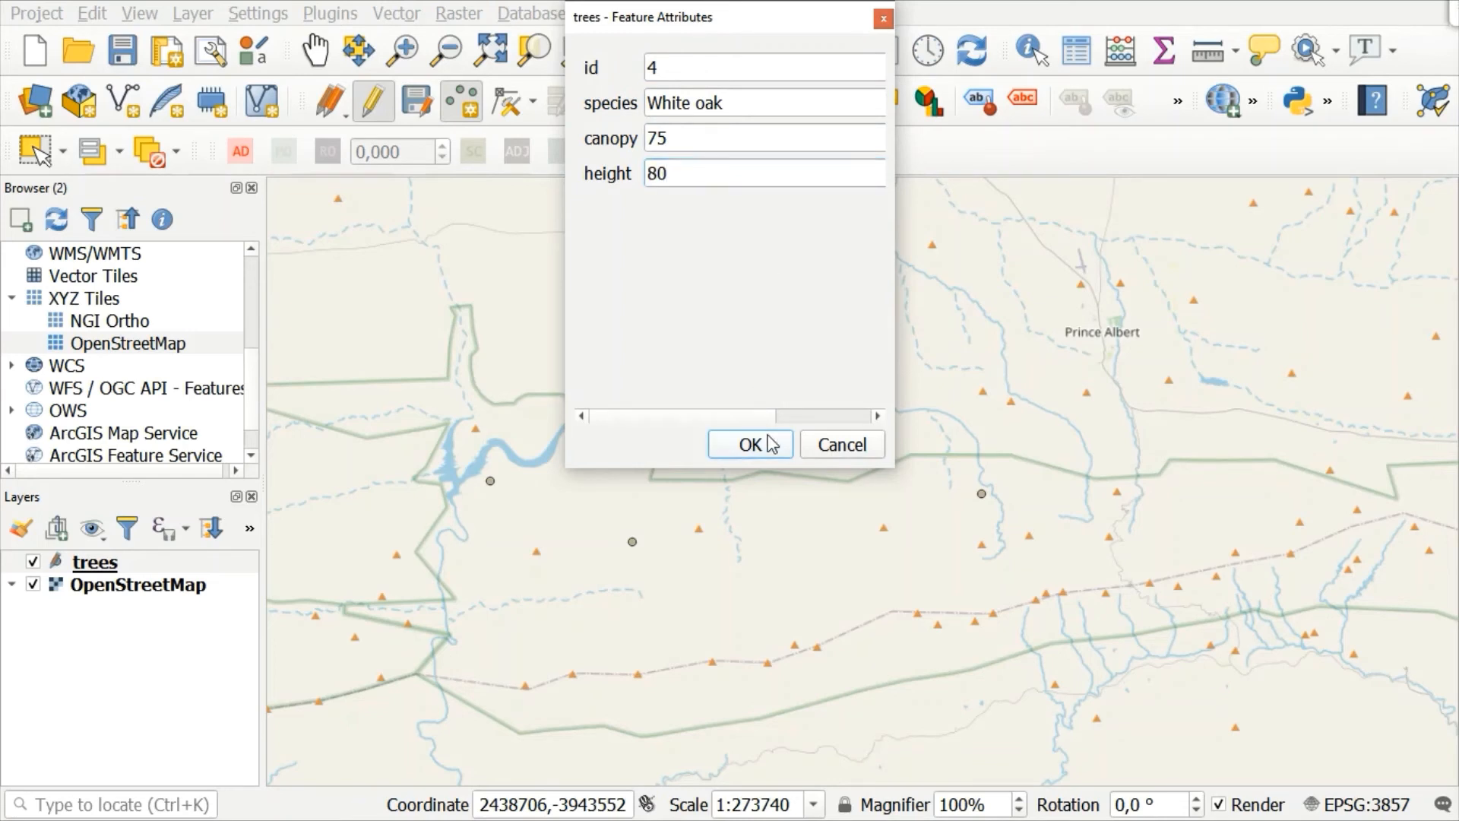
Place a tree point west of Prince Albert, with id 5 and species Ponderosa Pine.
{"action": "left_click", "coordinate": [905, 303]}
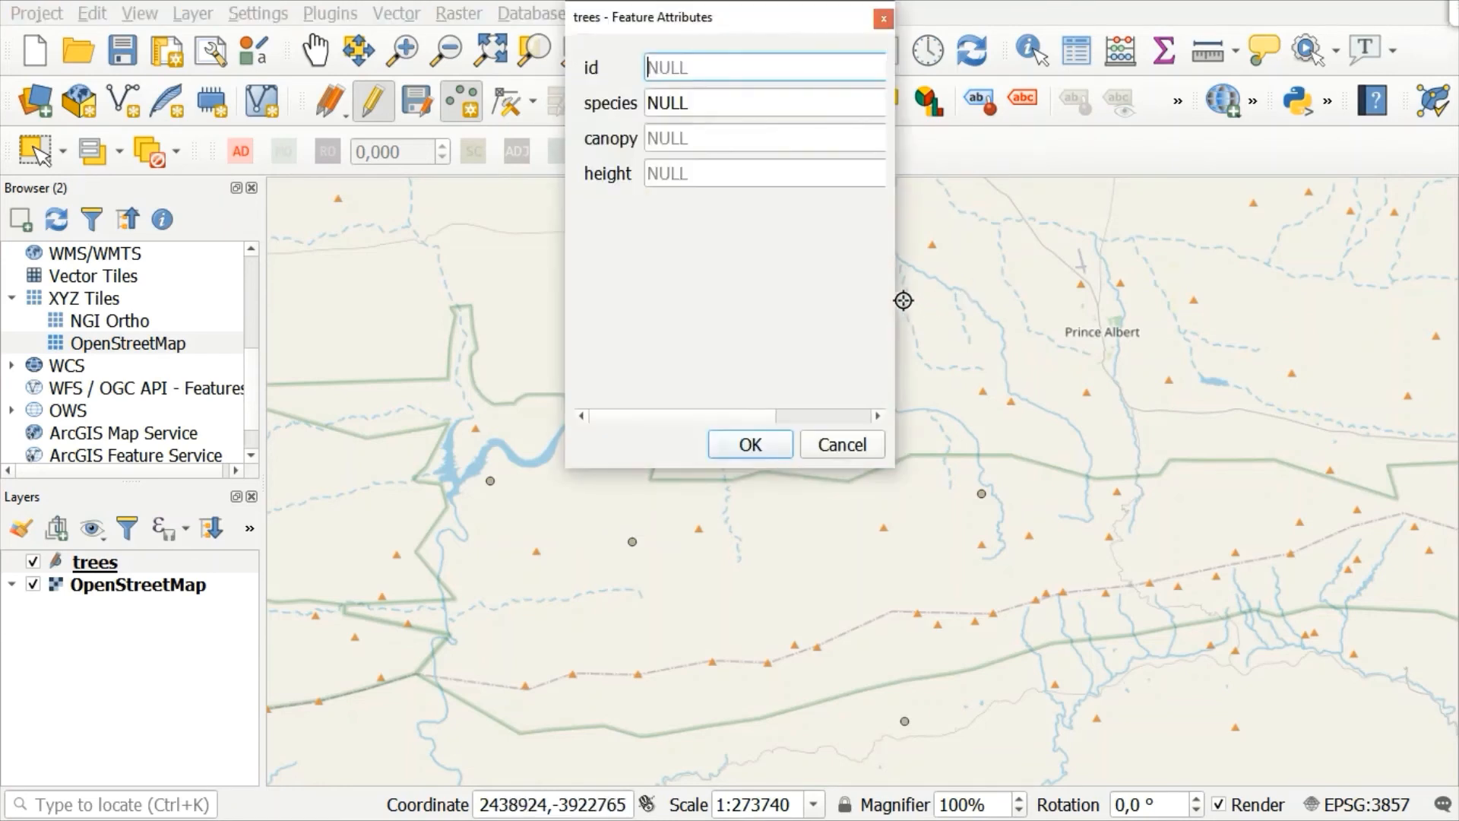
{"action": "type", "text": "5"}
{"action": "left_click", "coordinate": [693, 110]}
{"action": "key", "text": "BackSpace"}
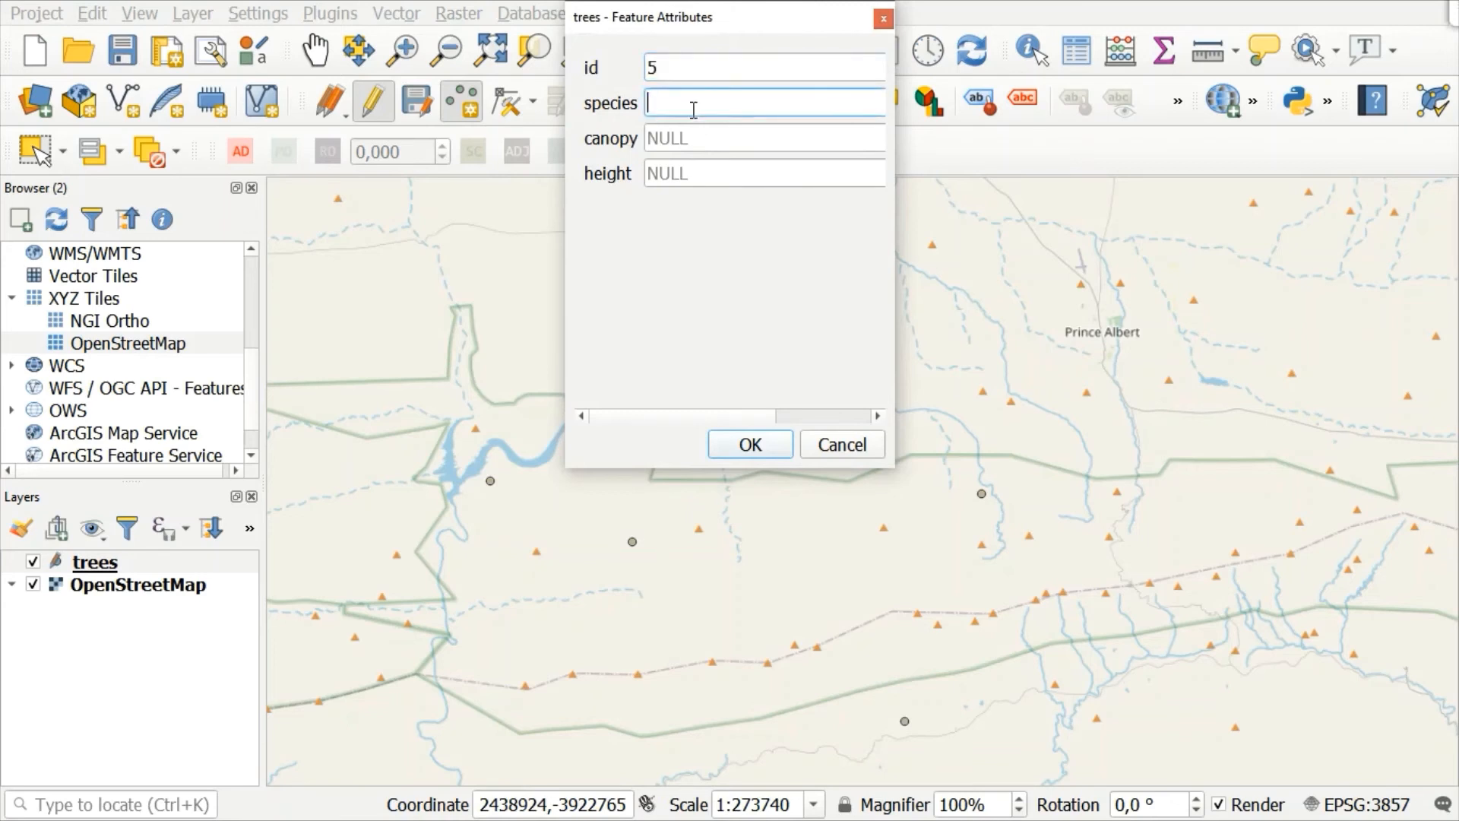
{"action": "type", "text": "Ponderosa Pine"}
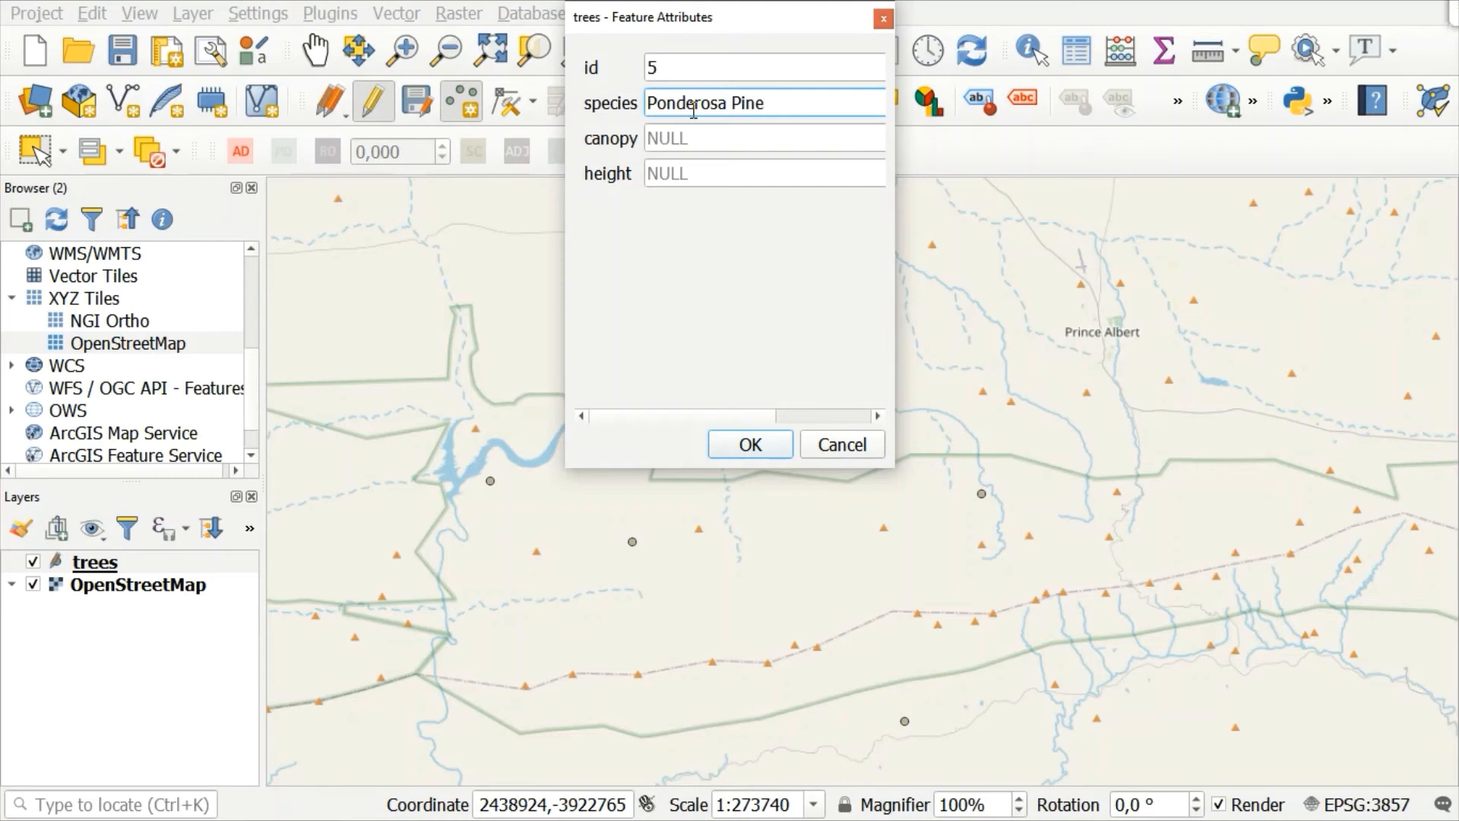
Set the Ponderosa Pine point's canopy to 40 and height to 100, and accept its attributes.
{"action": "left_click", "coordinate": [725, 143]}
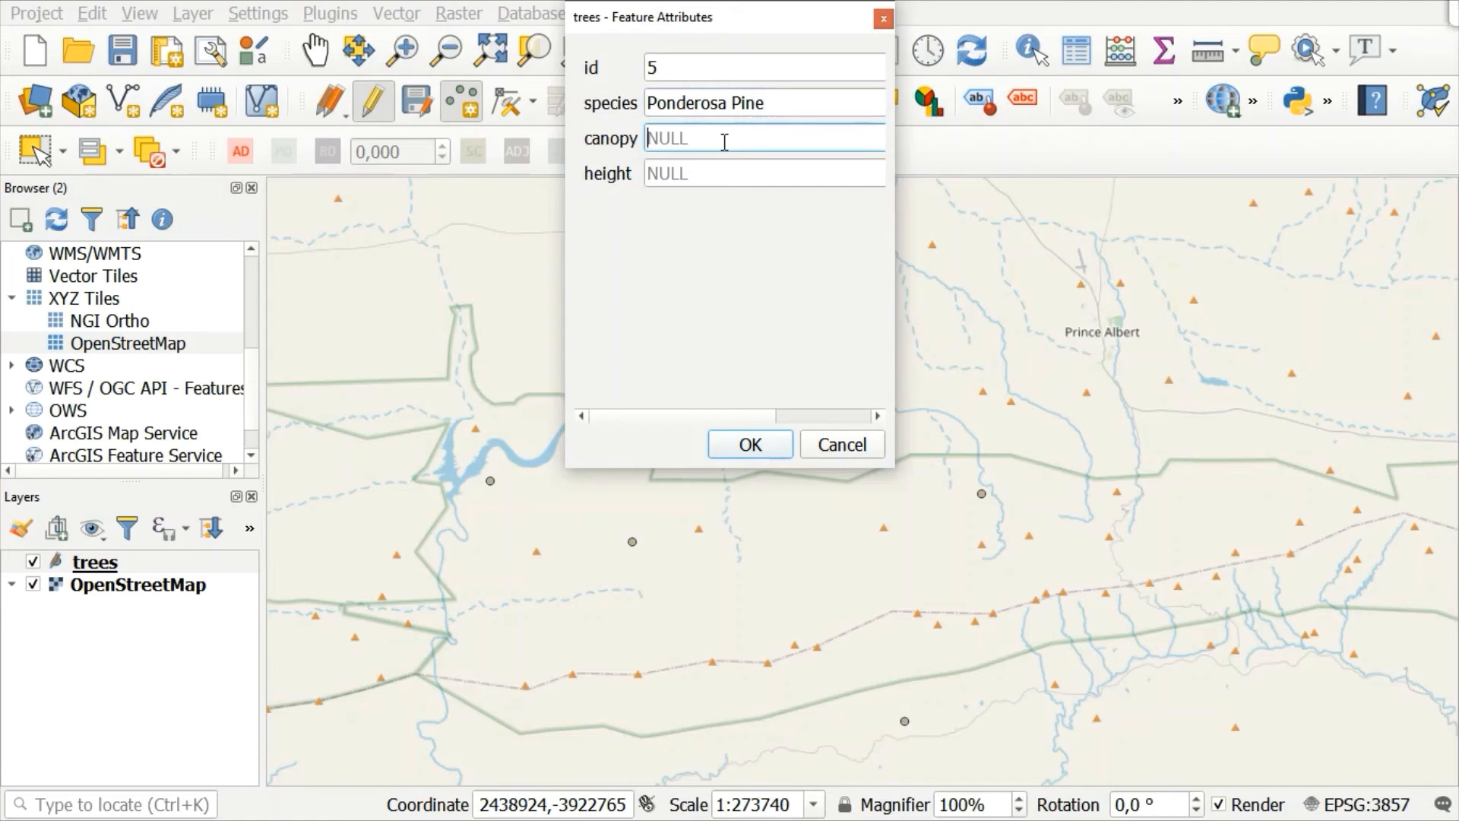
{"action": "type", "text": "40"}
{"action": "left_click", "coordinate": [699, 172]}
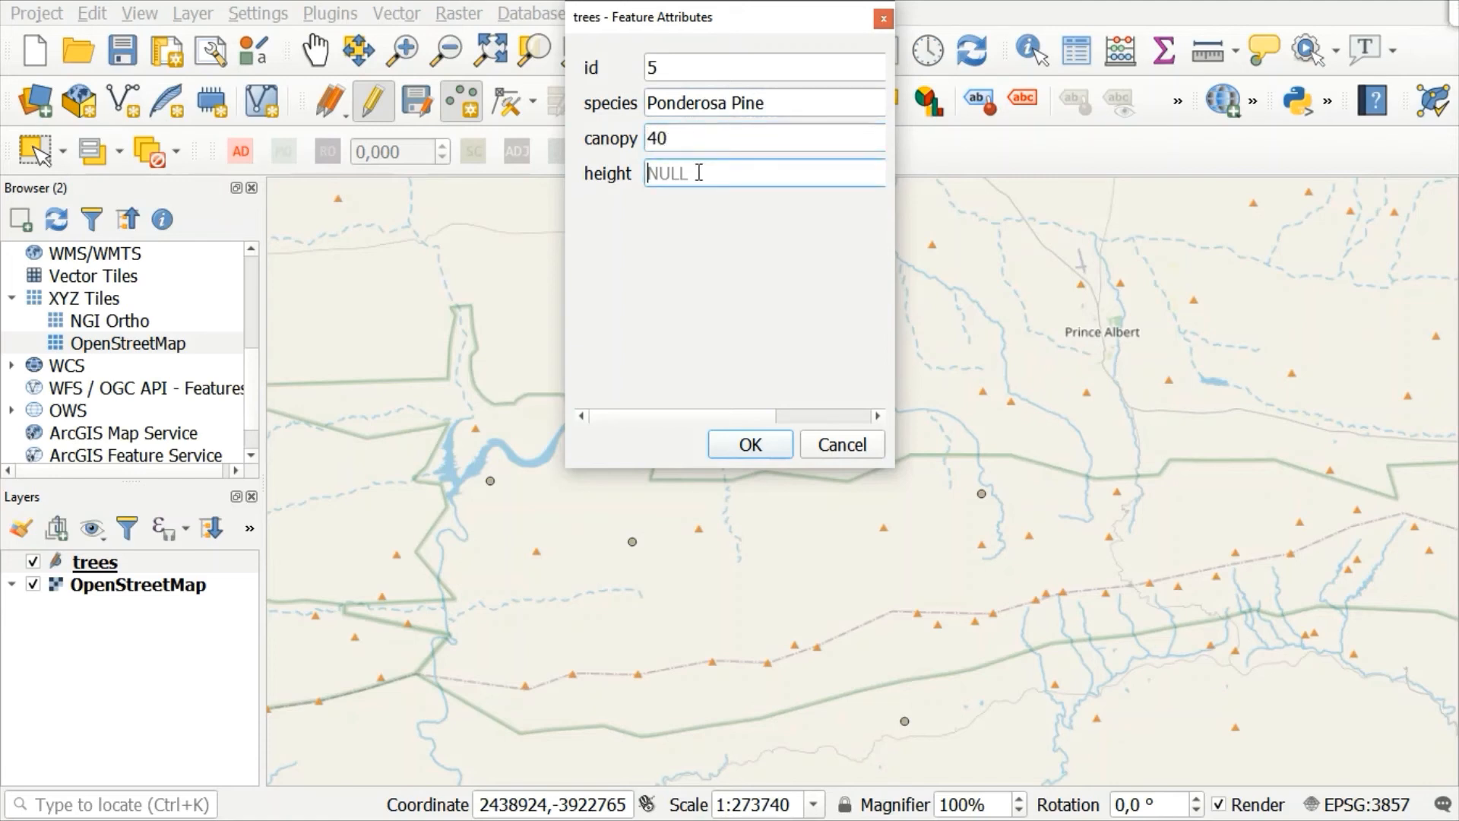
{"action": "type", "text": "100"}
{"action": "left_click", "coordinate": [766, 444]}
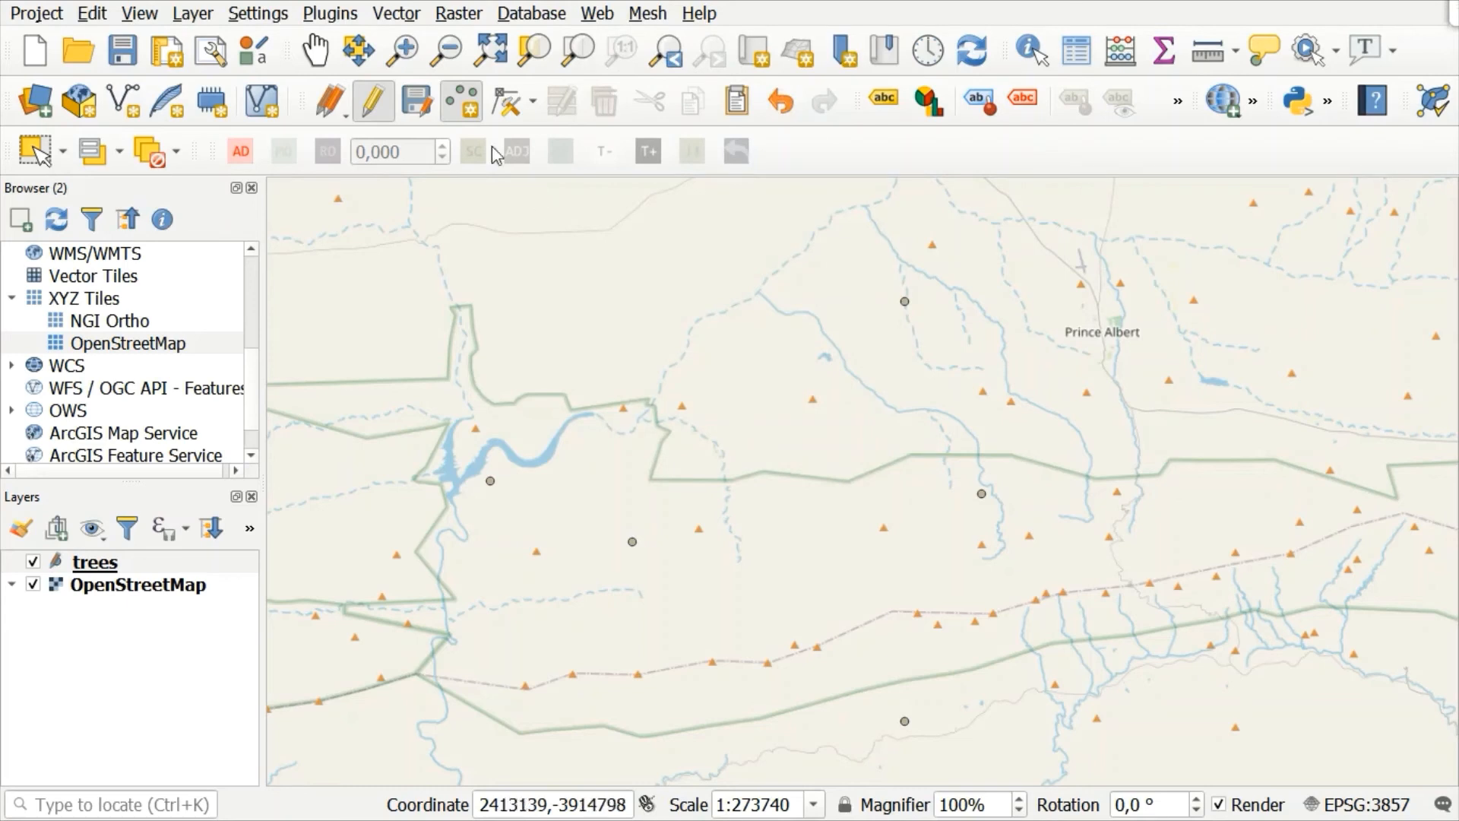
Save the trees layer edits and end editing, and check the tree records in its attribute table.
{"action": "left_click", "coordinate": [427, 114]}
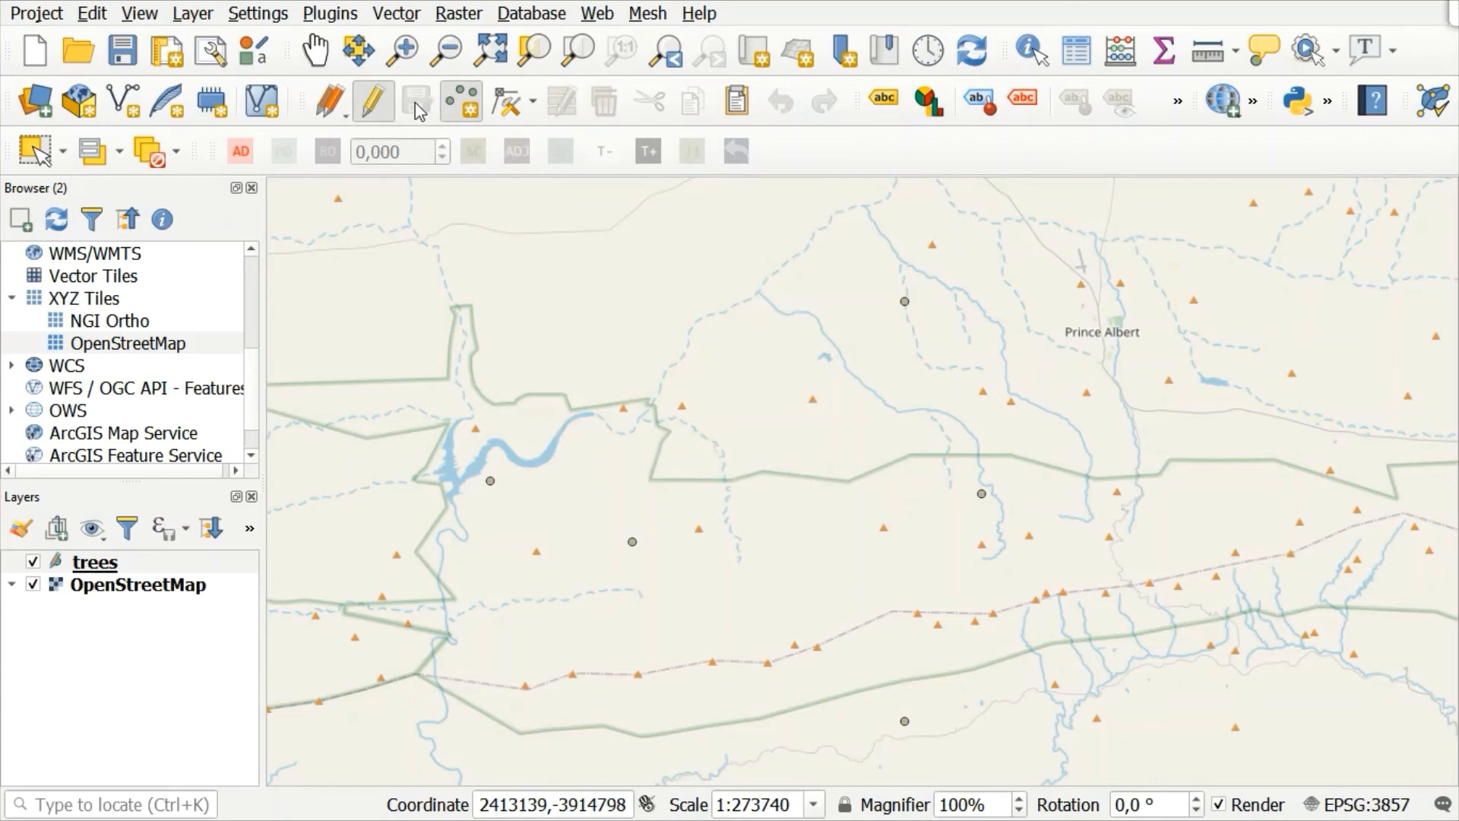
{"action": "left_click", "coordinate": [375, 104]}
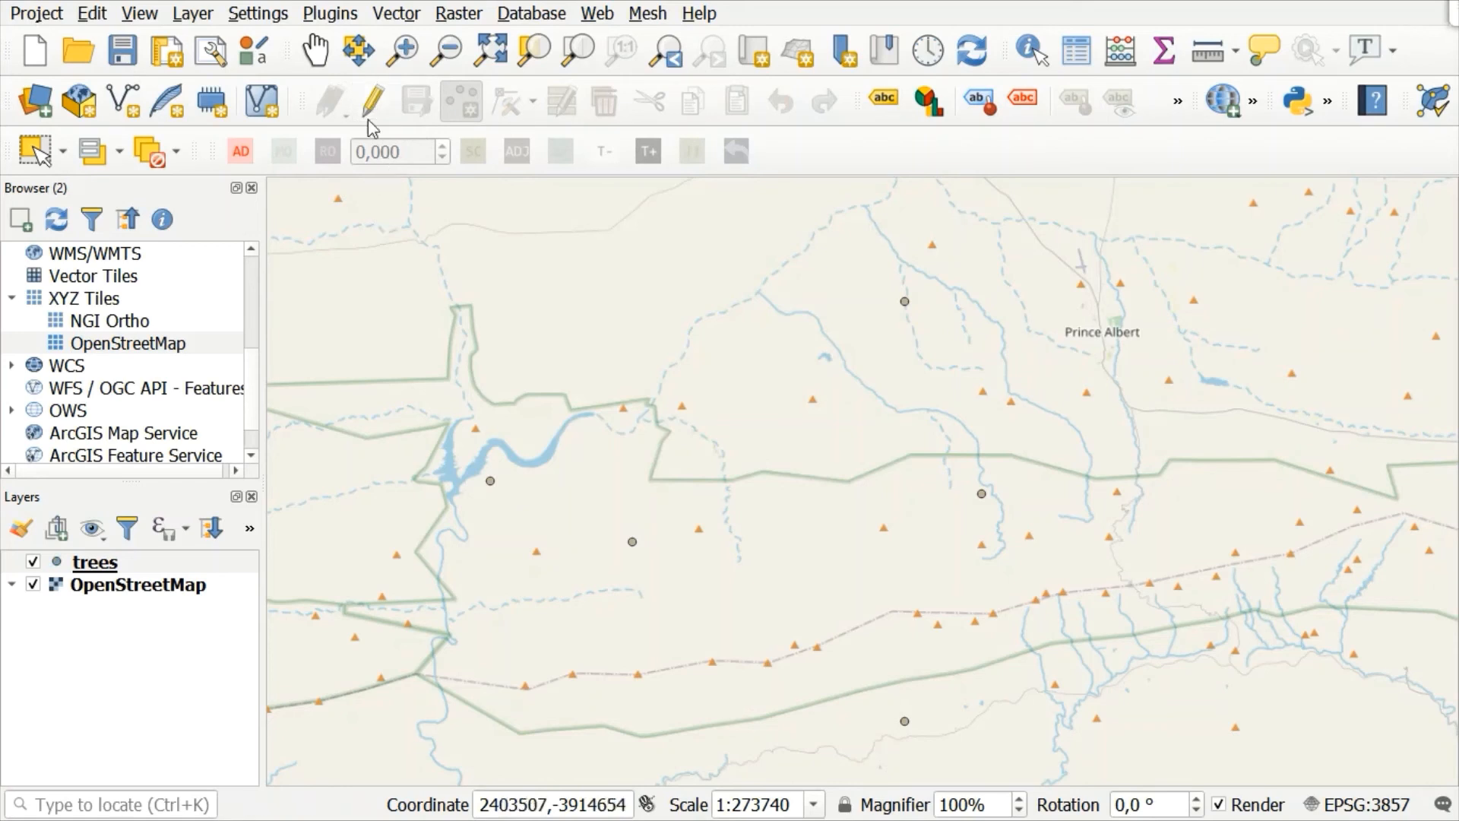
{"action": "right_click", "coordinate": [99, 562]}
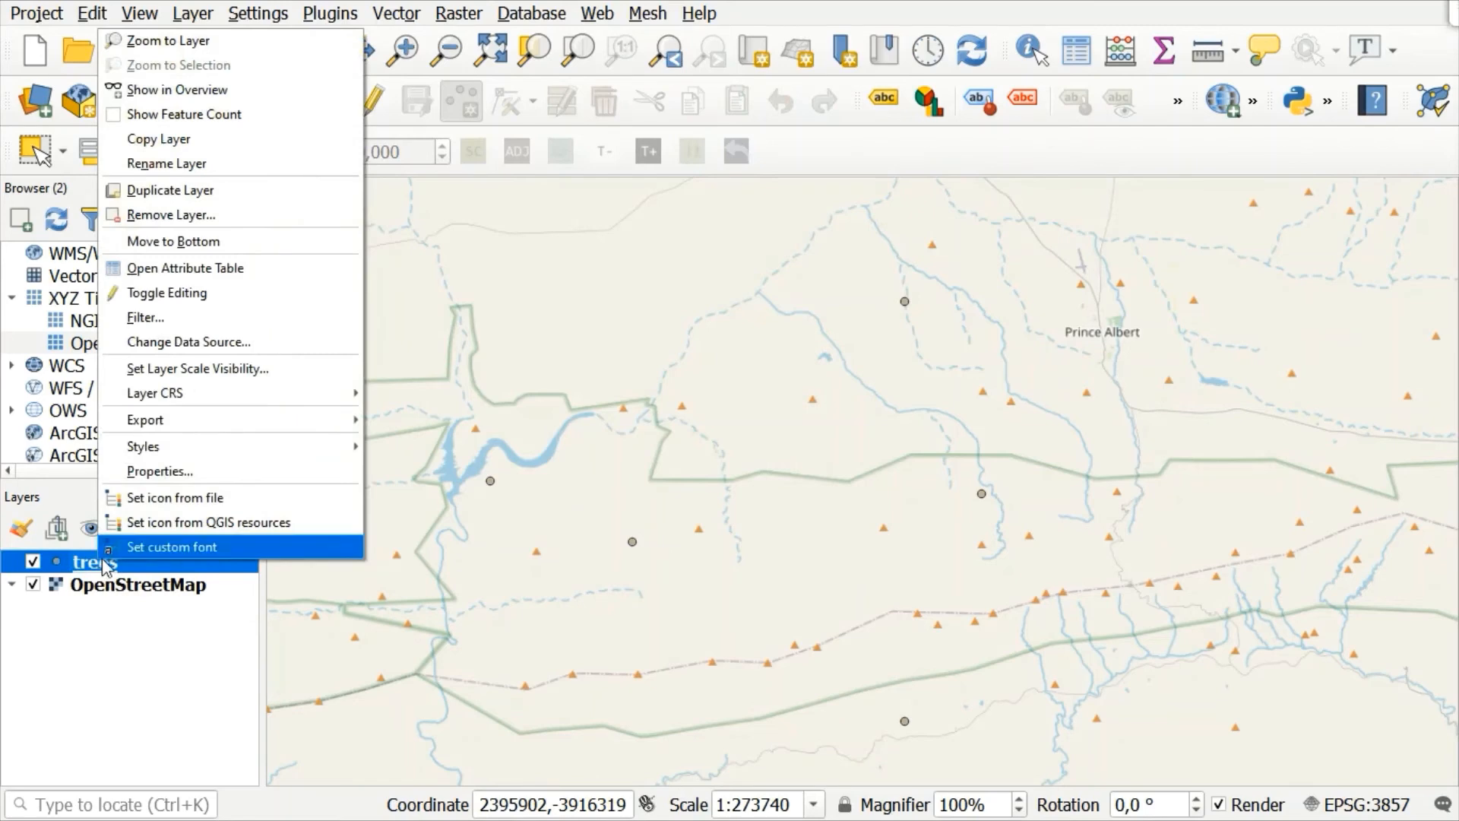
{"action": "left_click", "coordinate": [204, 261]}
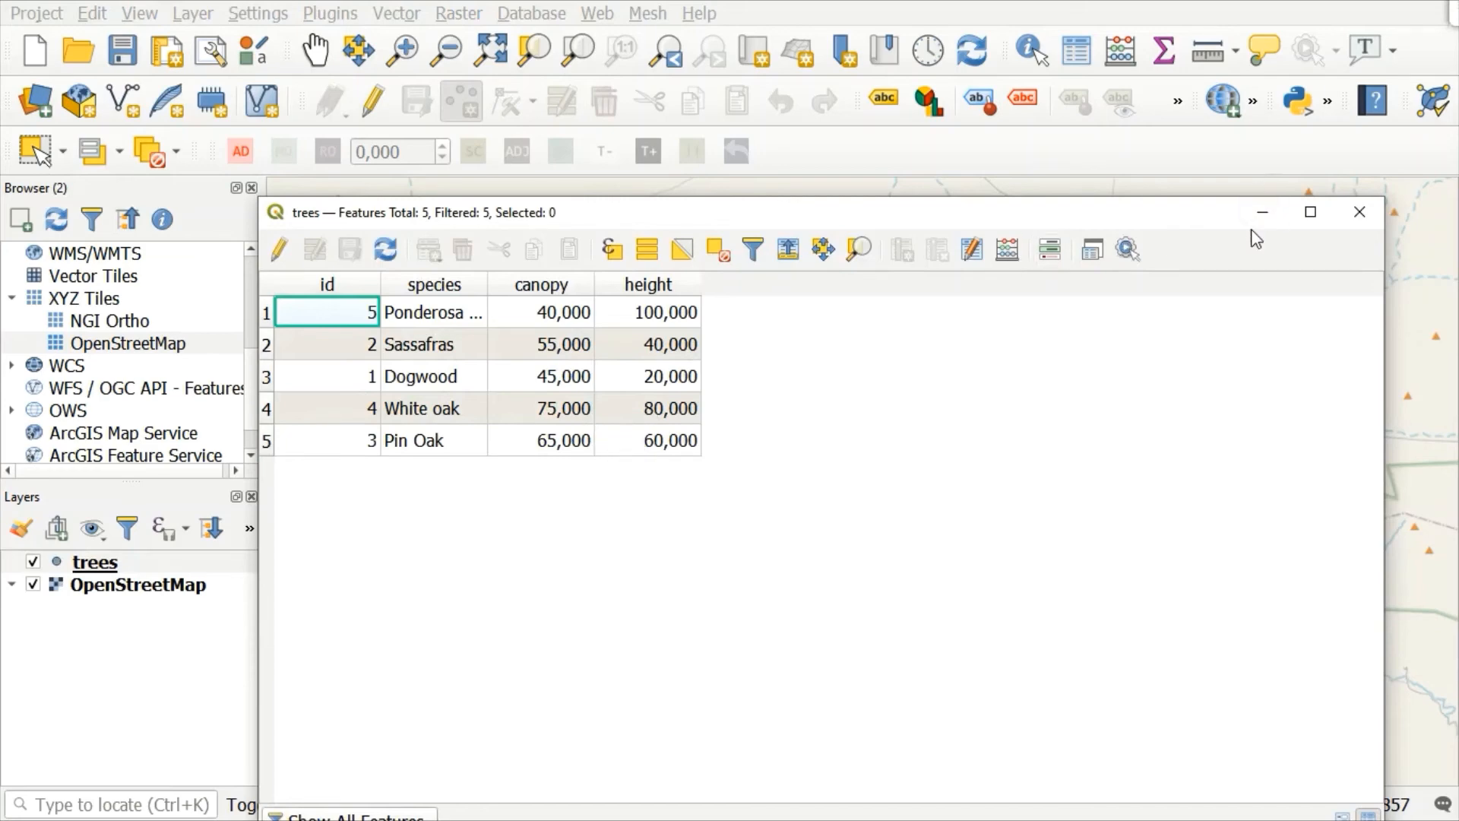
{"action": "left_click", "coordinate": [1262, 213]}
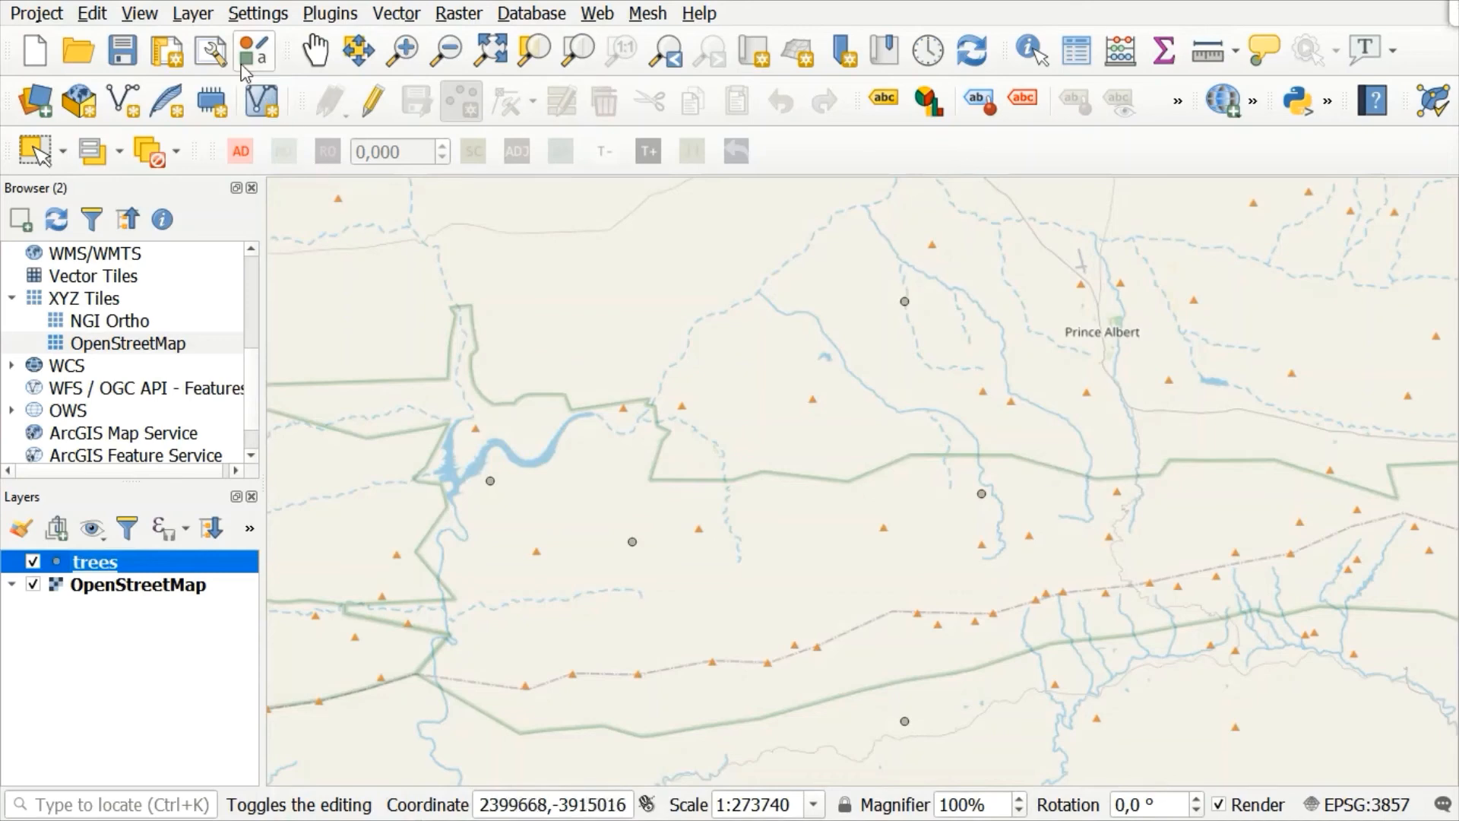
Begin adding a virtual layer and import trees as its embedded layer.
{"action": "left_click", "coordinate": [198, 12]}
{"action": "mouse_move", "coordinate": [358, 107]}
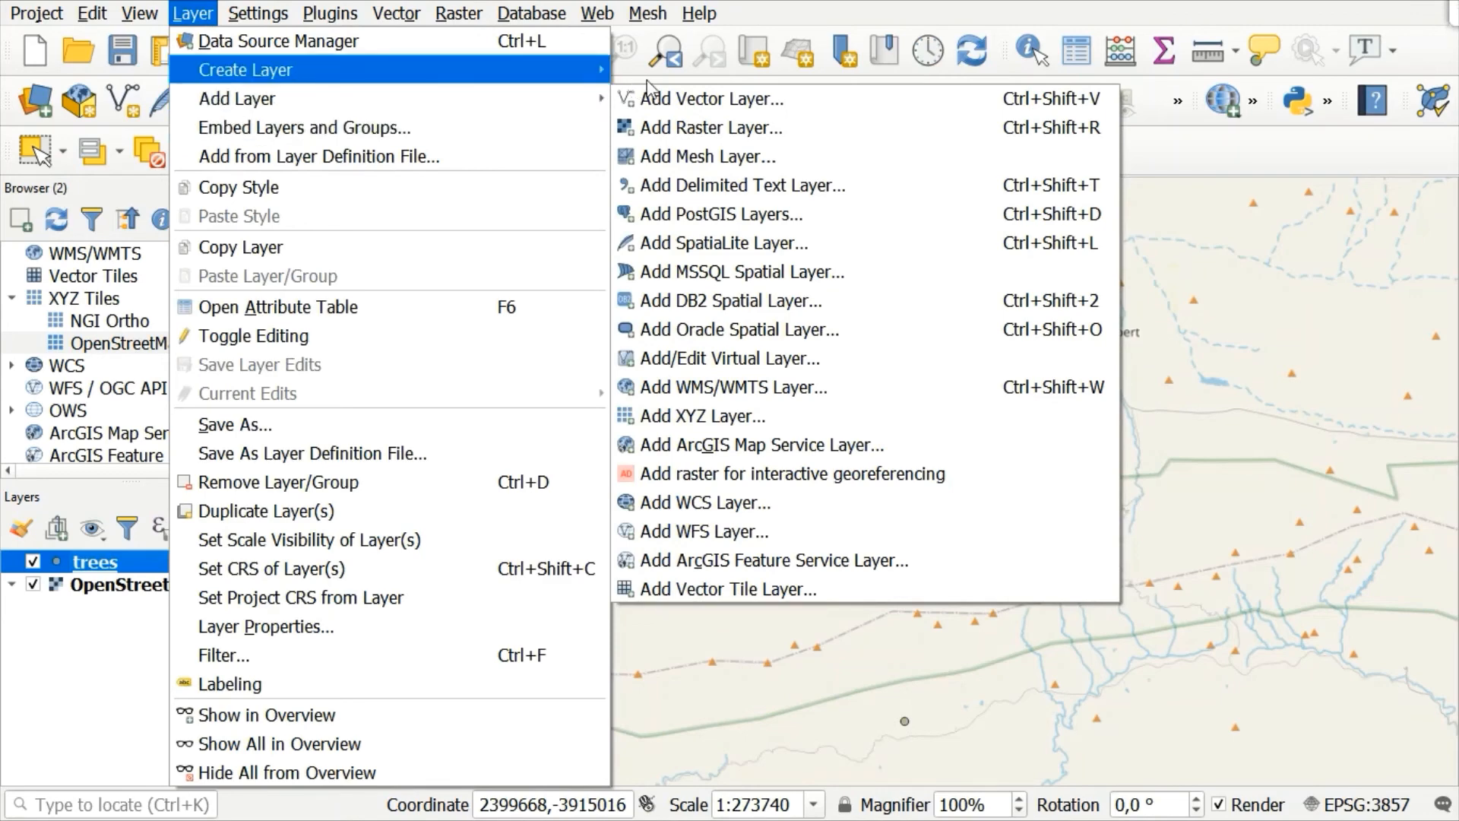
{"action": "mouse_move", "coordinate": [596, 106]}
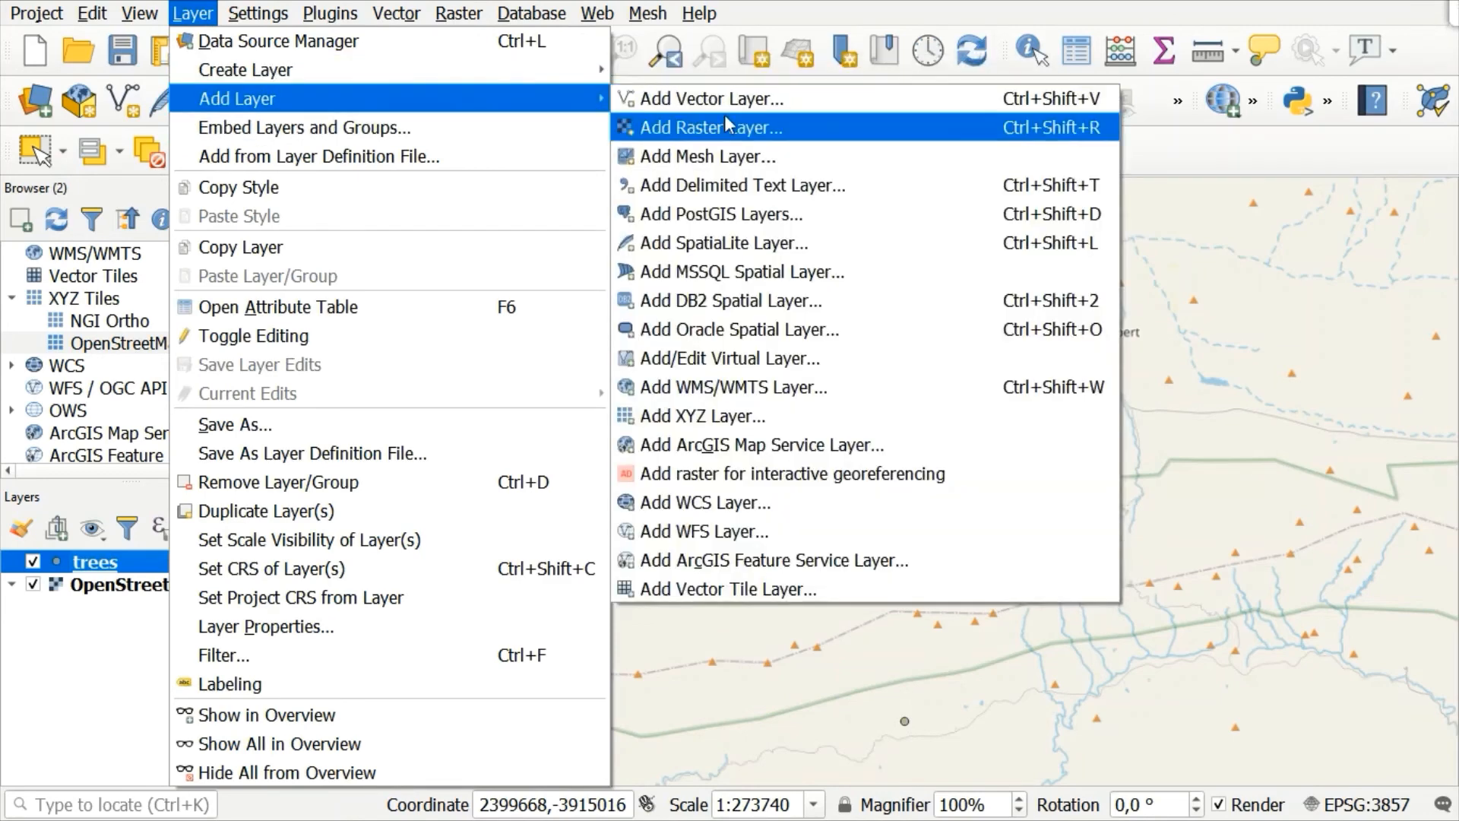
{"action": "left_click", "coordinate": [773, 361]}
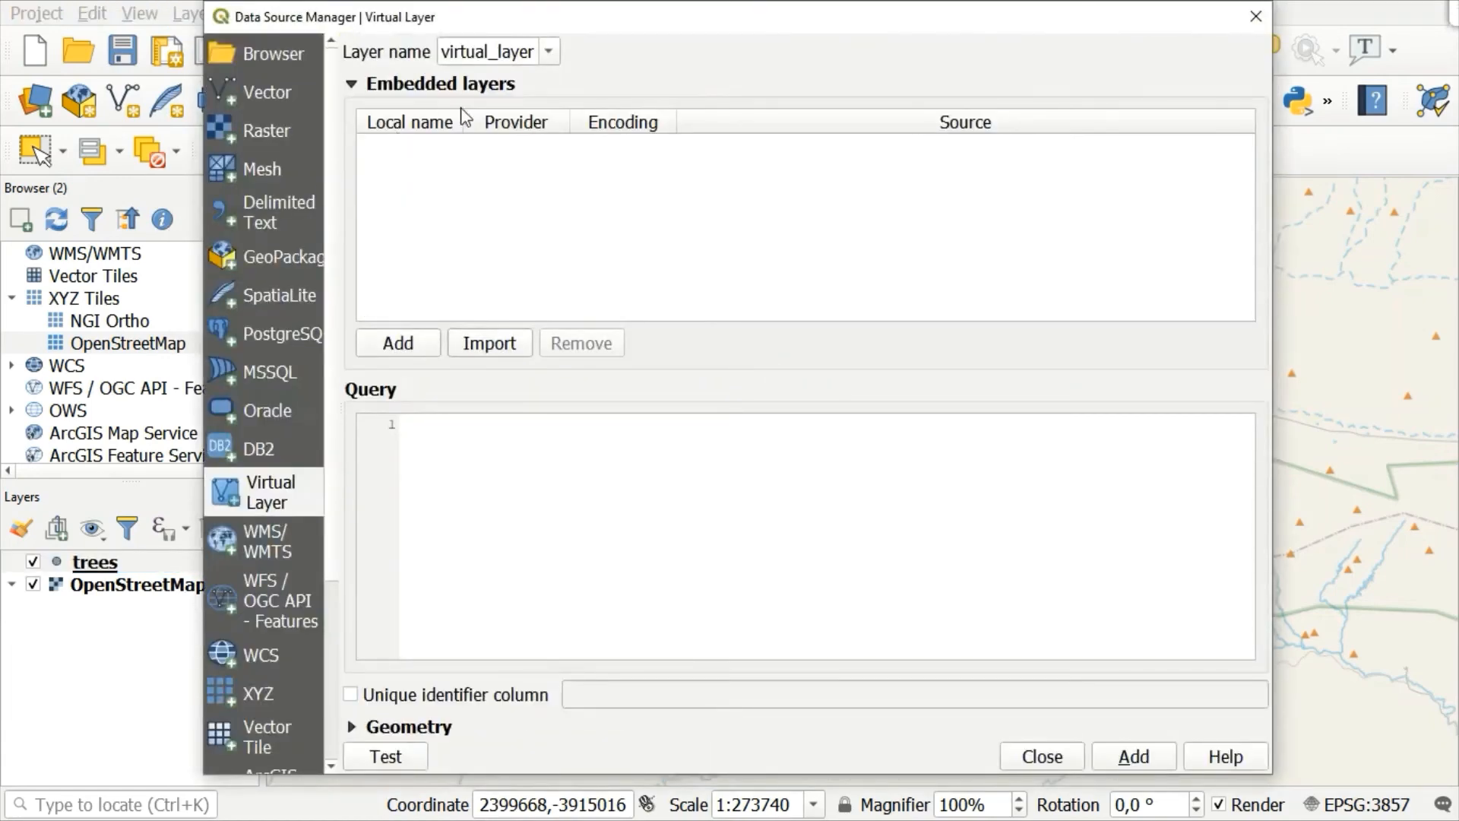
{"action": "left_click", "coordinate": [507, 343]}
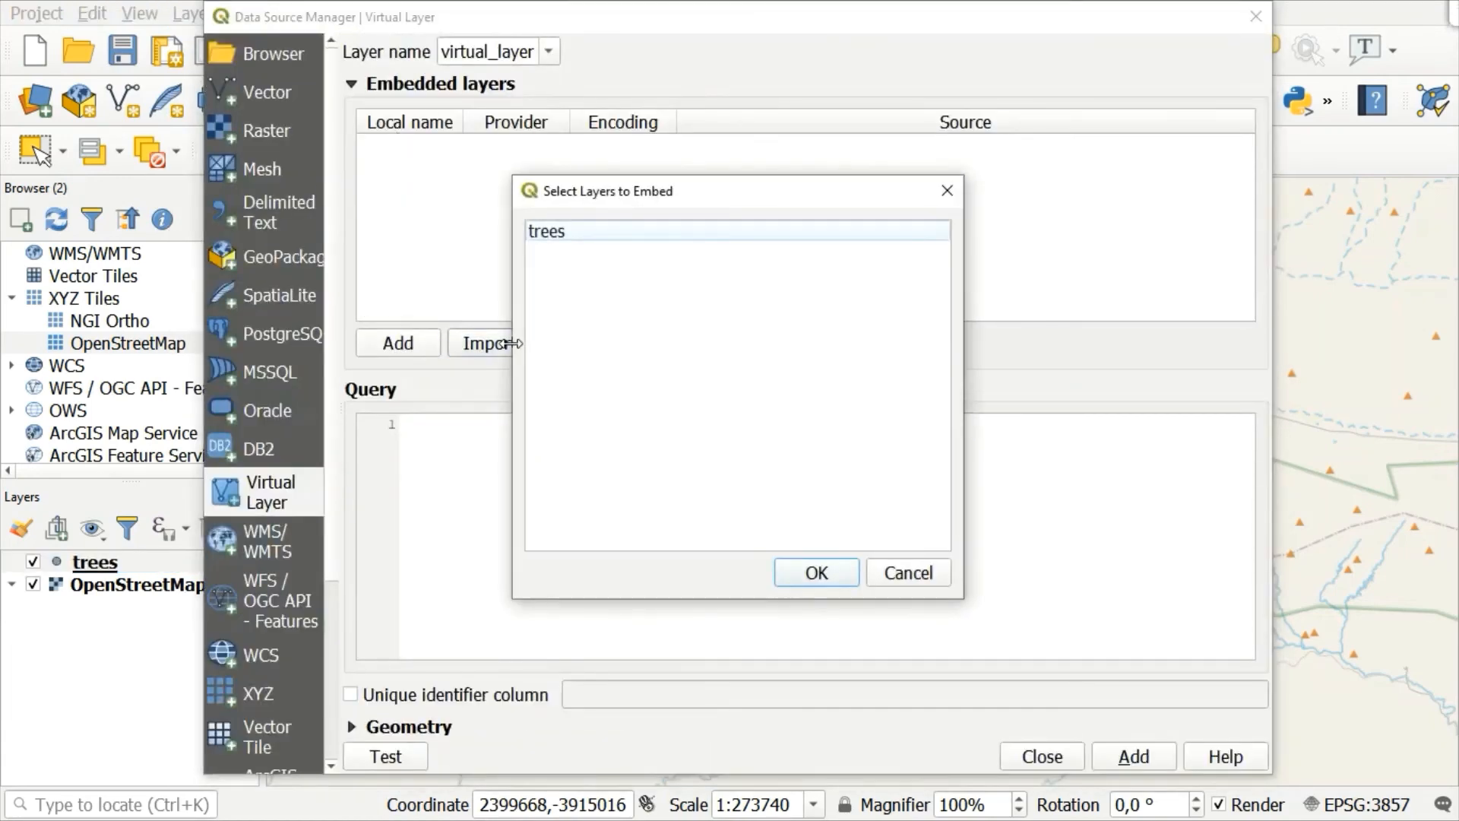
{"action": "left_click", "coordinate": [623, 240]}
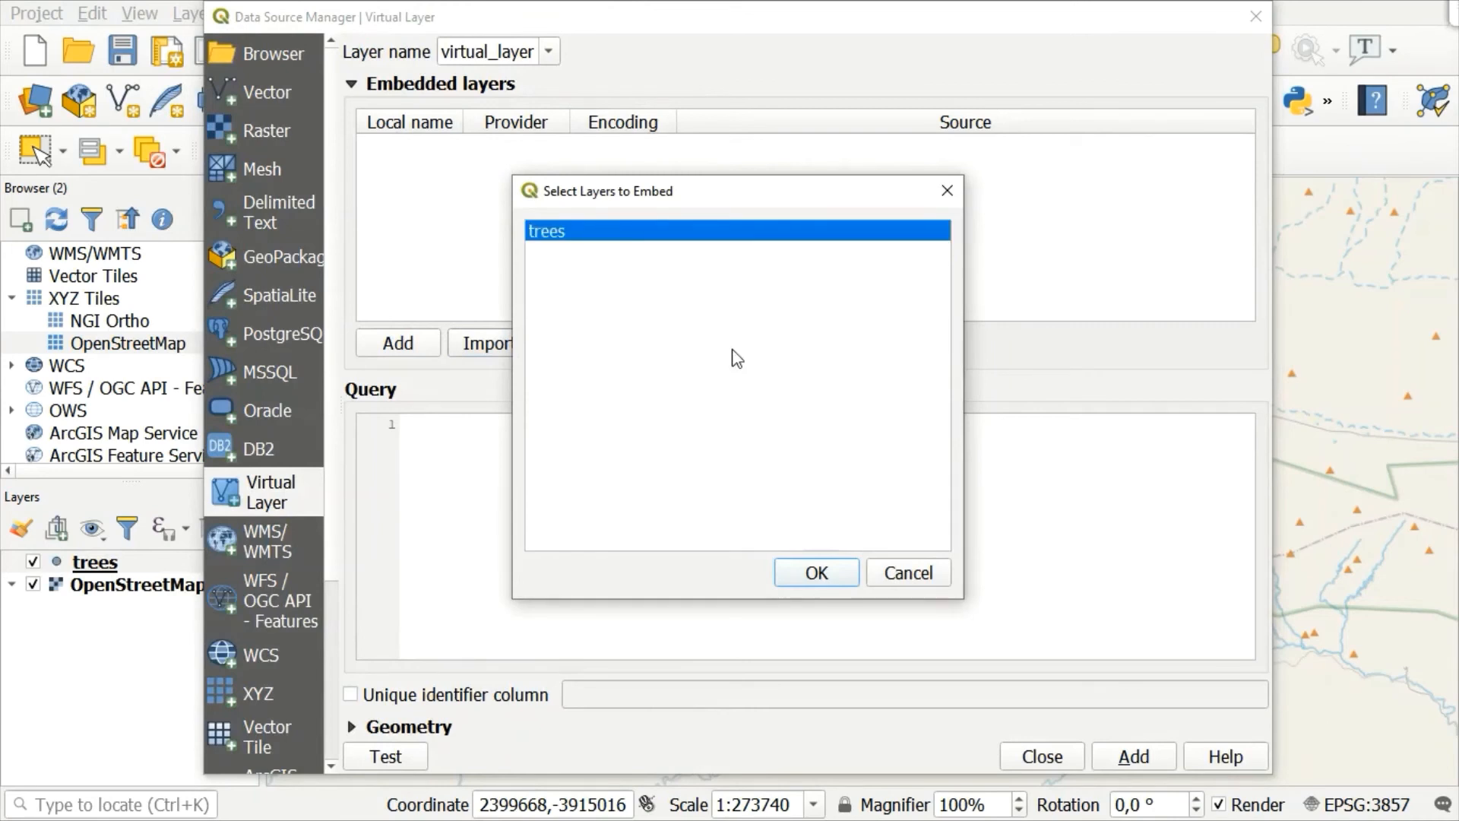
{"action": "left_click", "coordinate": [819, 571]}
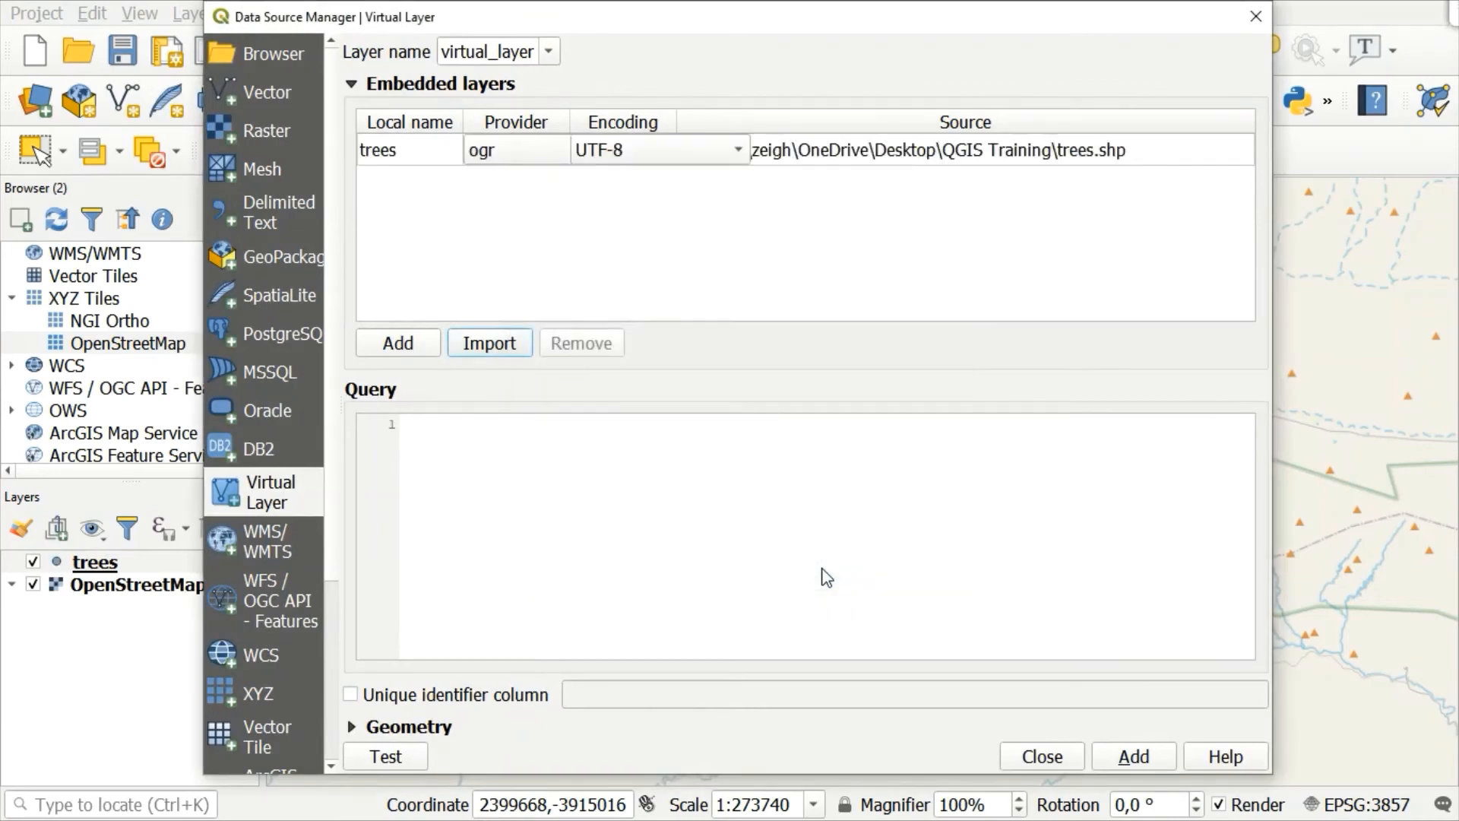
Begin the virtual layer query with select id, buffer(geometry,canopy so each tree is buffered by its canopy value.
{"action": "left_click", "coordinate": [419, 445]}
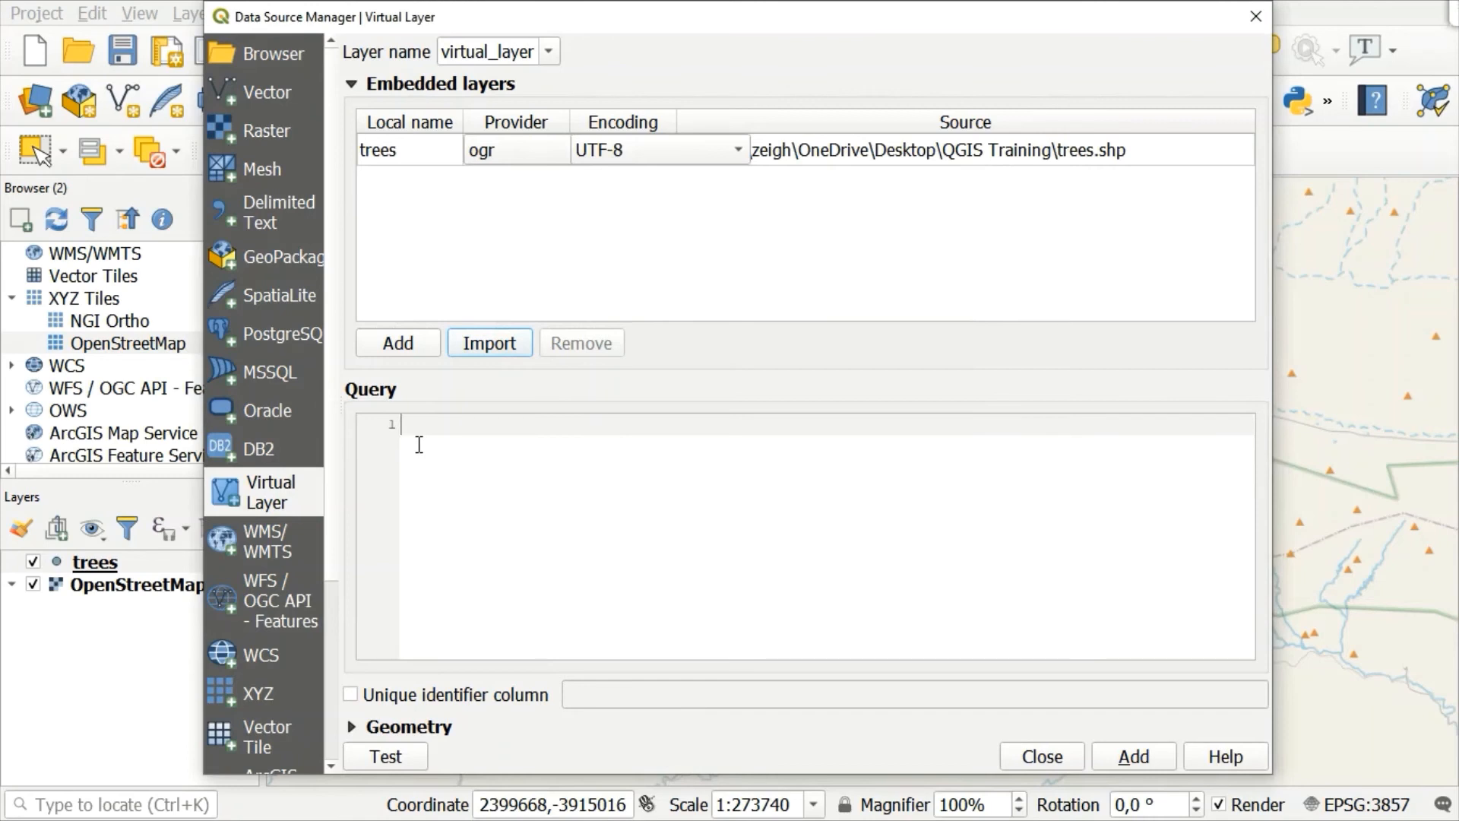
{"action": "type", "text": "select id"}
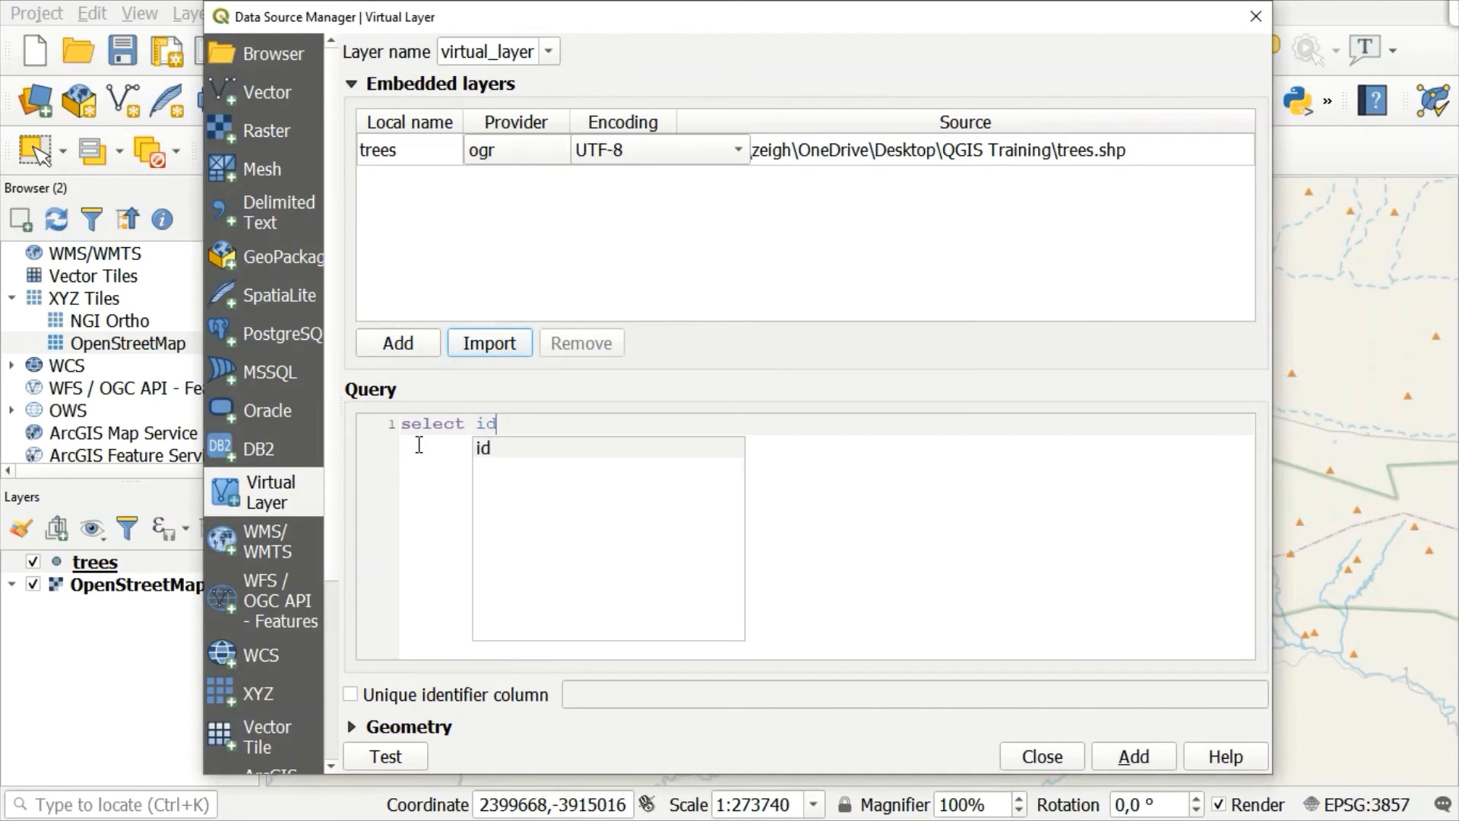
{"action": "left_click", "coordinate": [537, 446]}
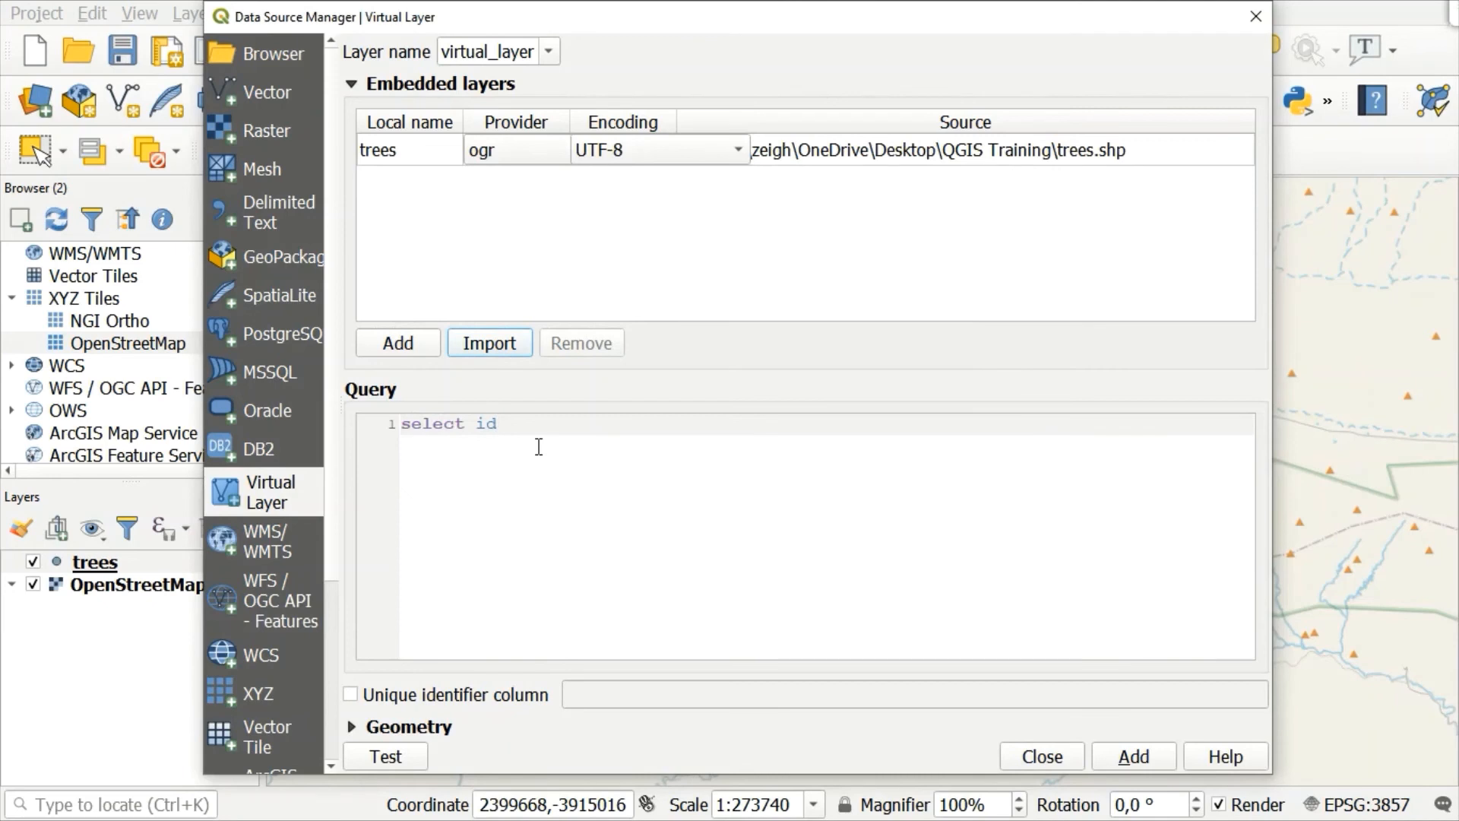
{"action": "type", "text": ", buffer"}
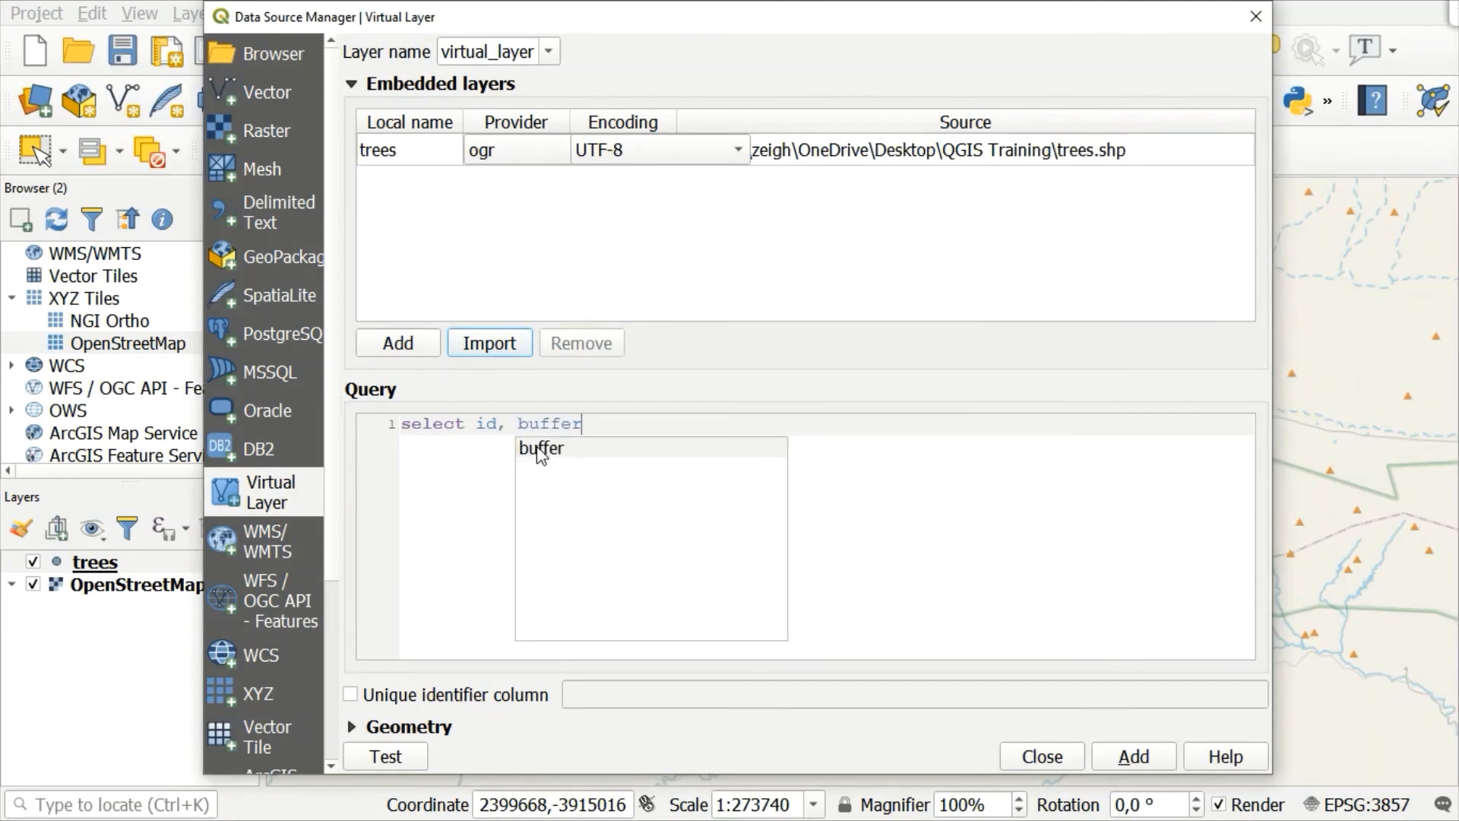
{"action": "left_click", "coordinate": [539, 450]}
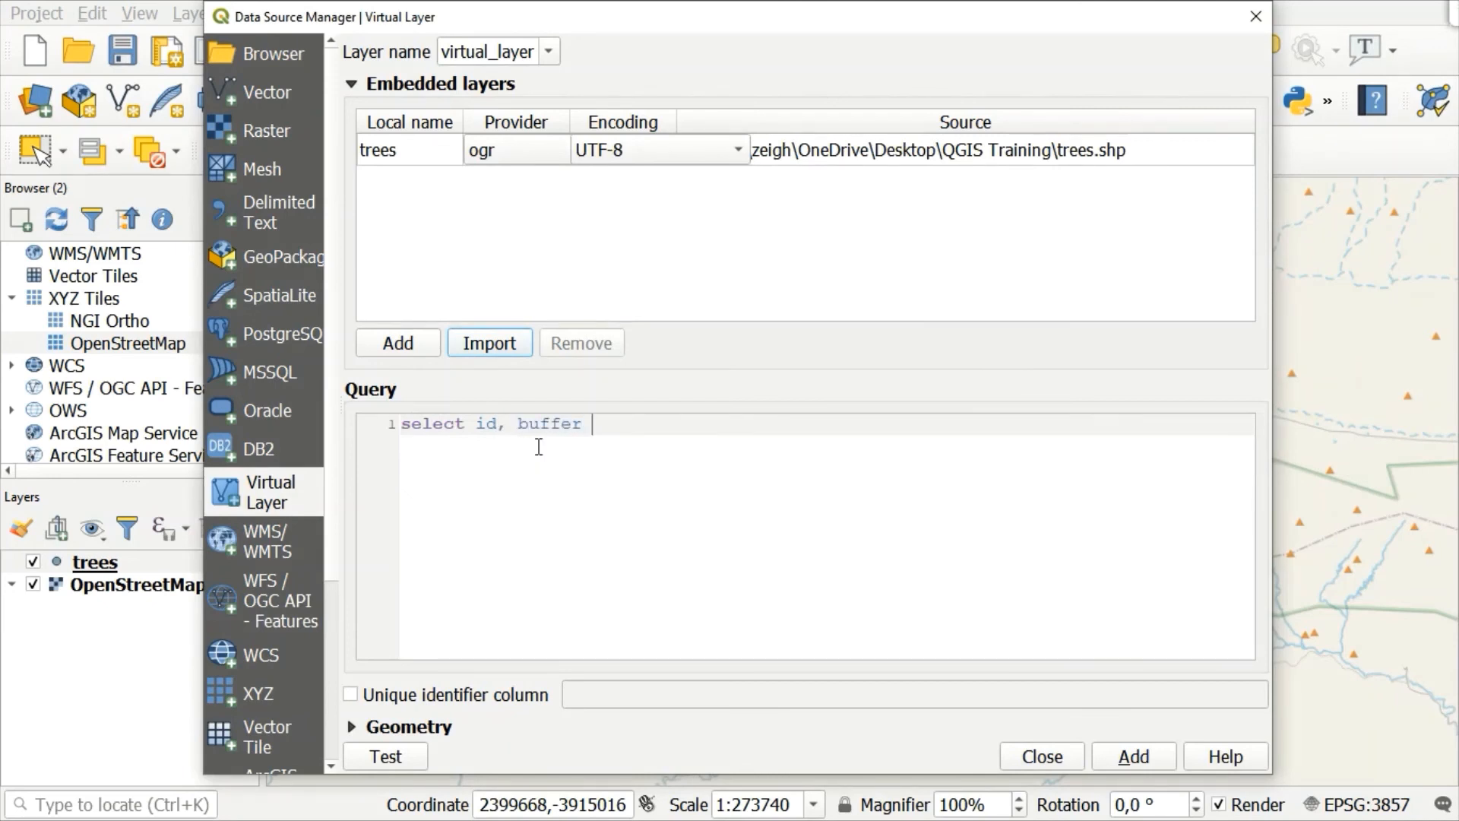
{"action": "type", "text": "(geome"}
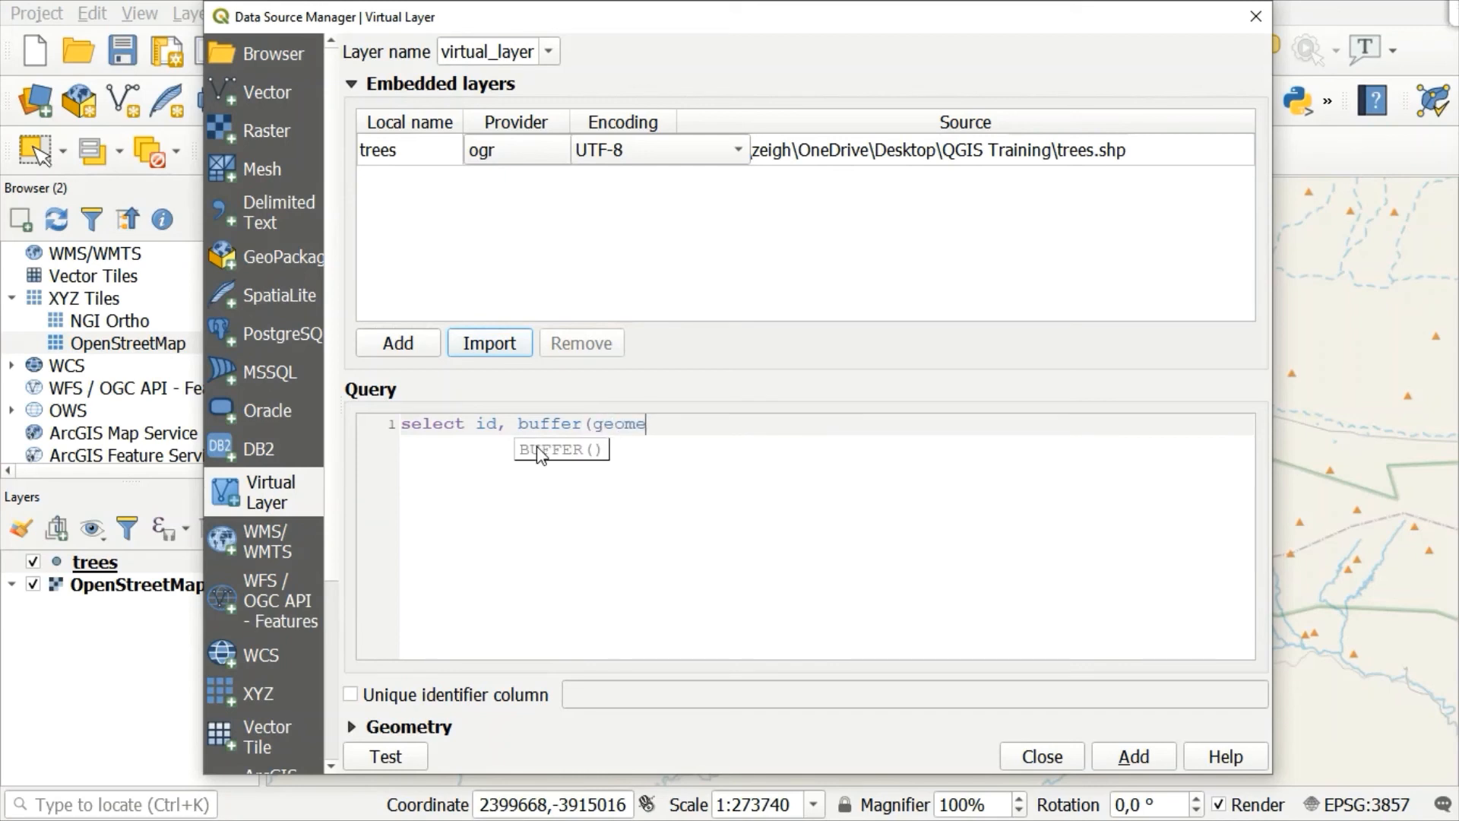
{"action": "type", "text": "try,cano"}
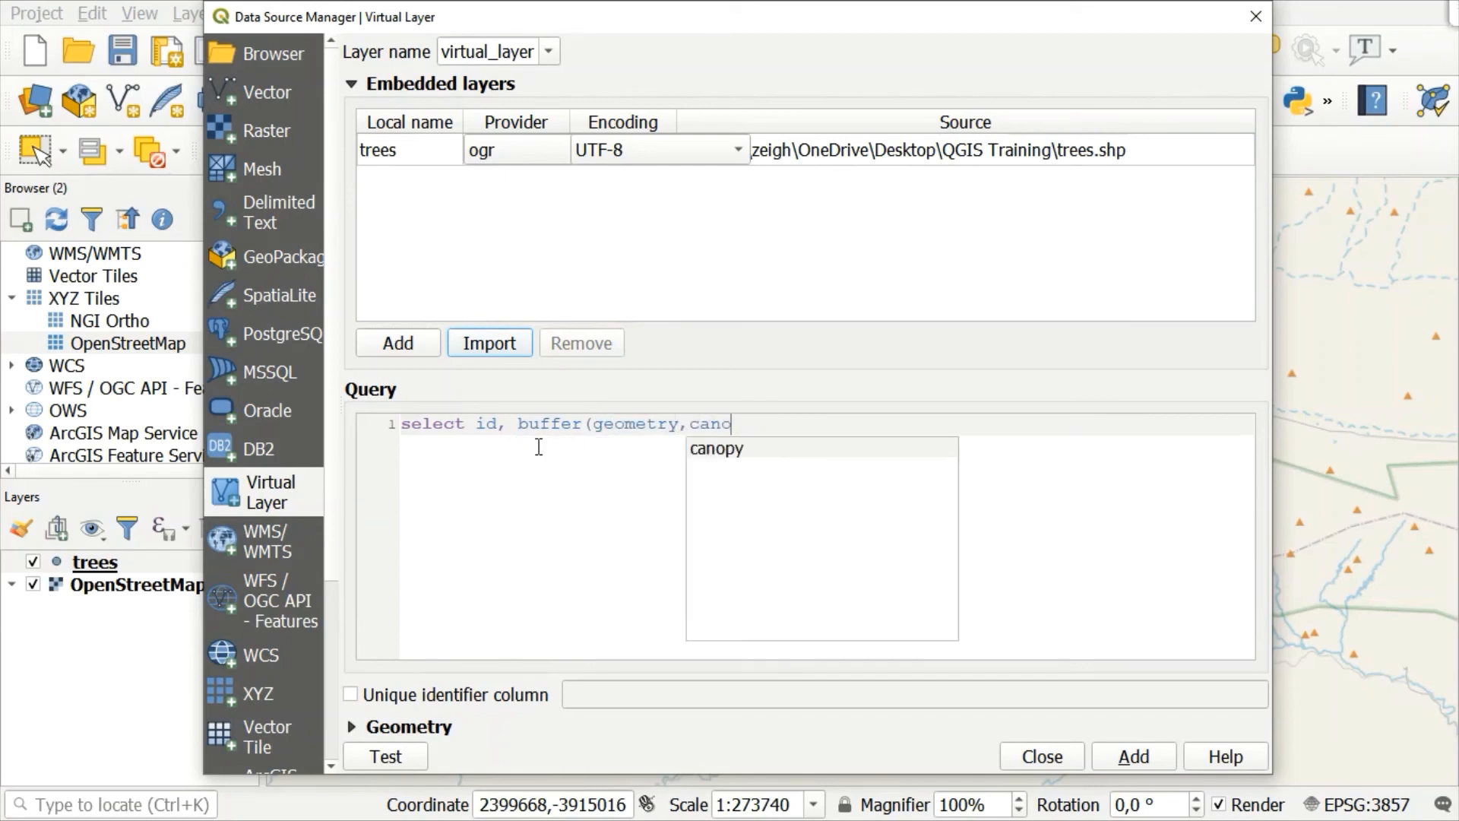
{"action": "type", "text": "py"}
{"action": "left_click", "coordinate": [719, 449]}
{"action": "double_click", "coordinate": [718, 450]}
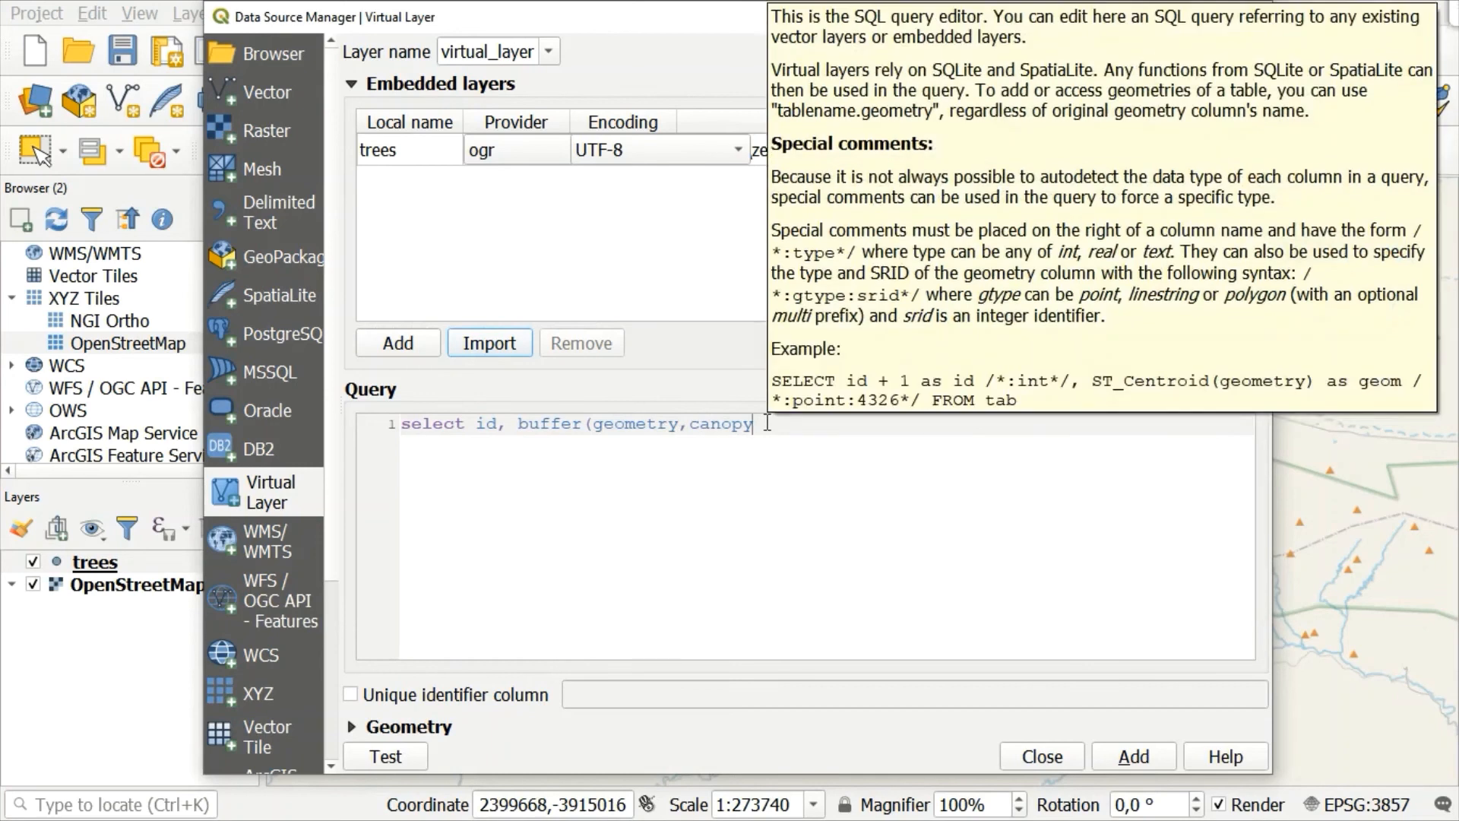
Complete the query by closing the buffer function and adding as geometry, canopy, height, species from trees.
{"action": "type", "text": ") as geometry"}
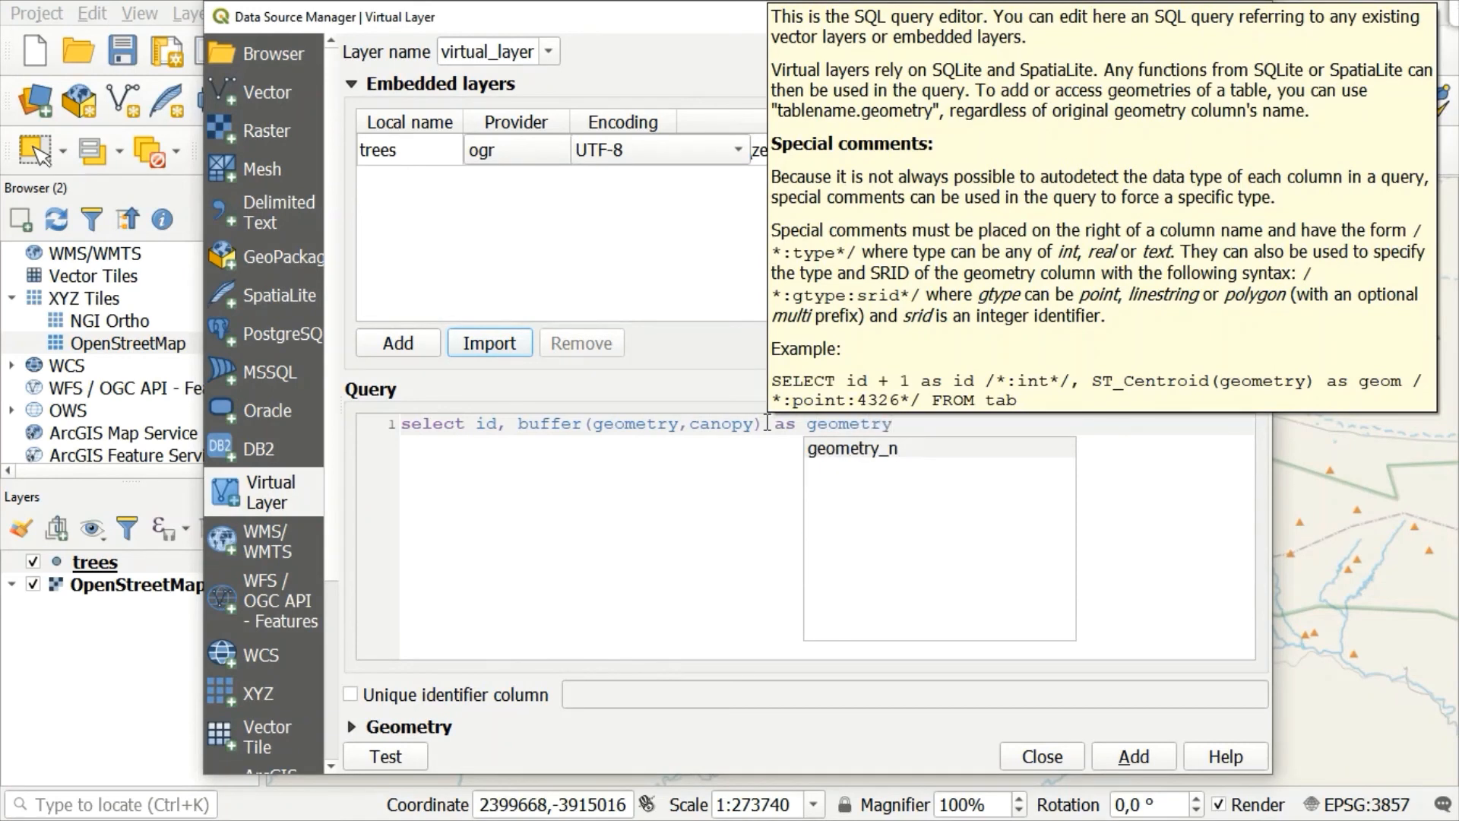
{"action": "type", "text": ", canopy"}
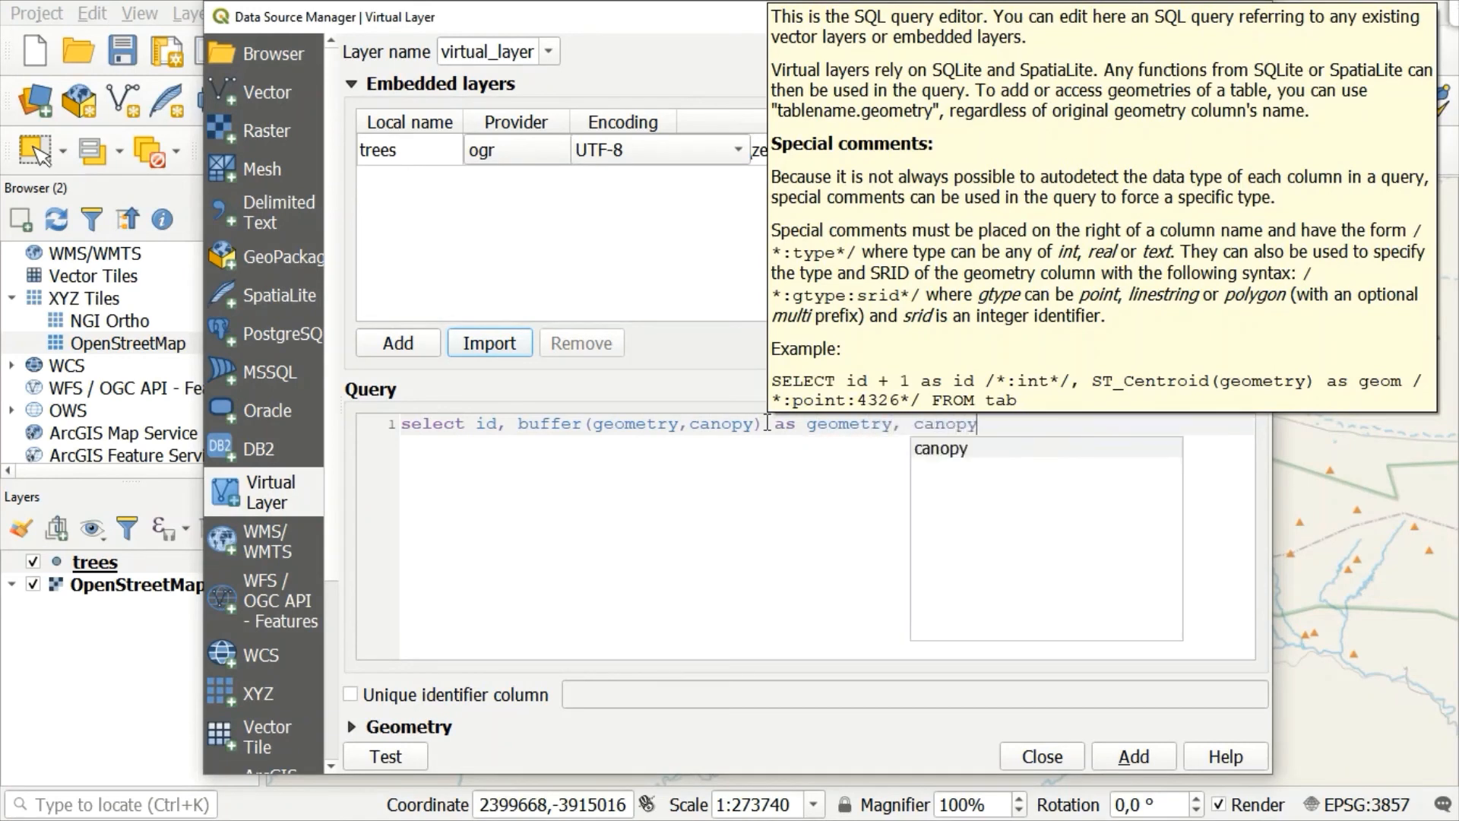
{"action": "type", "text": ", height"}
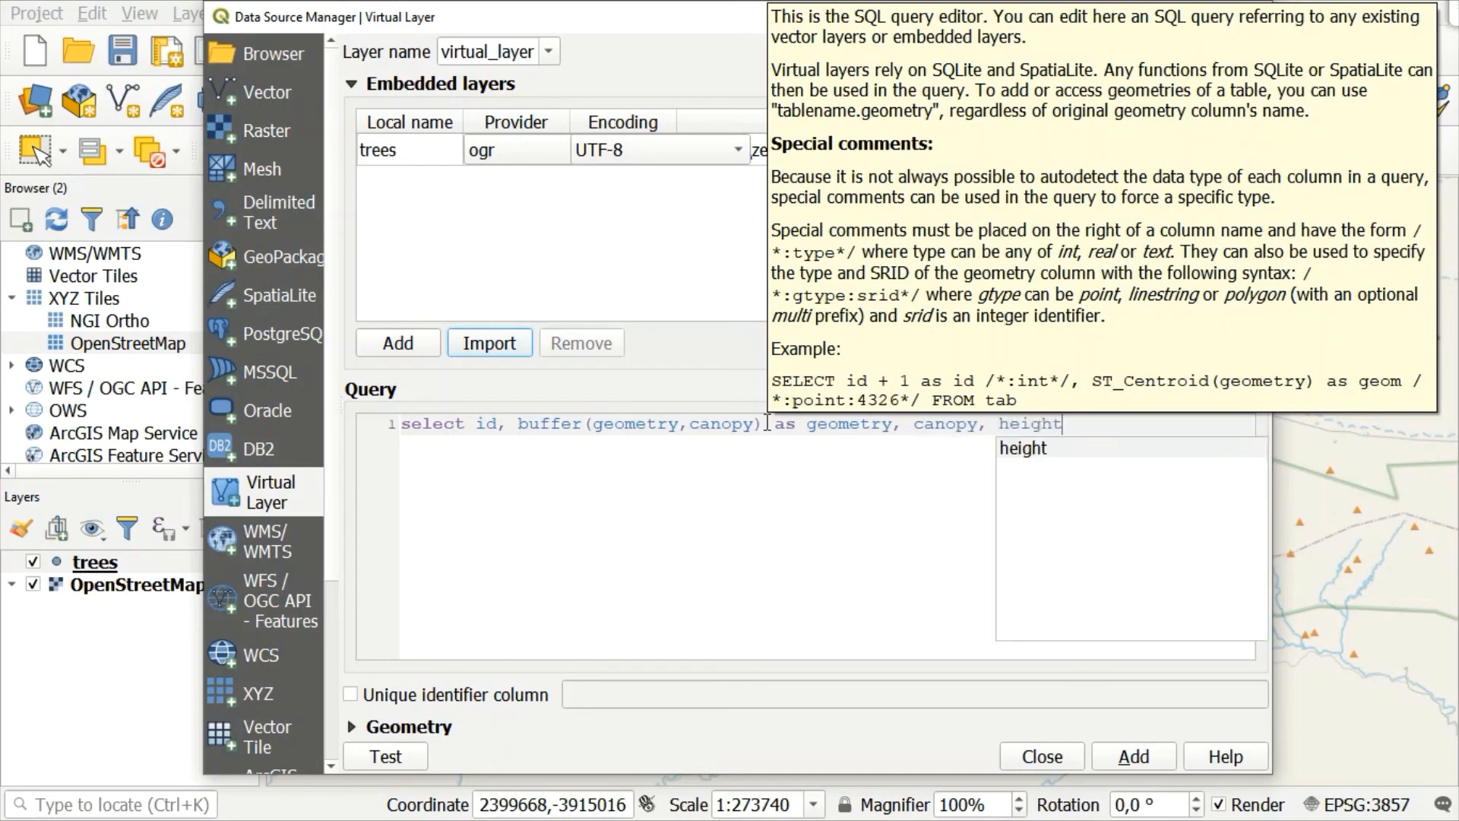
{"action": "type", "text": ", specie"}
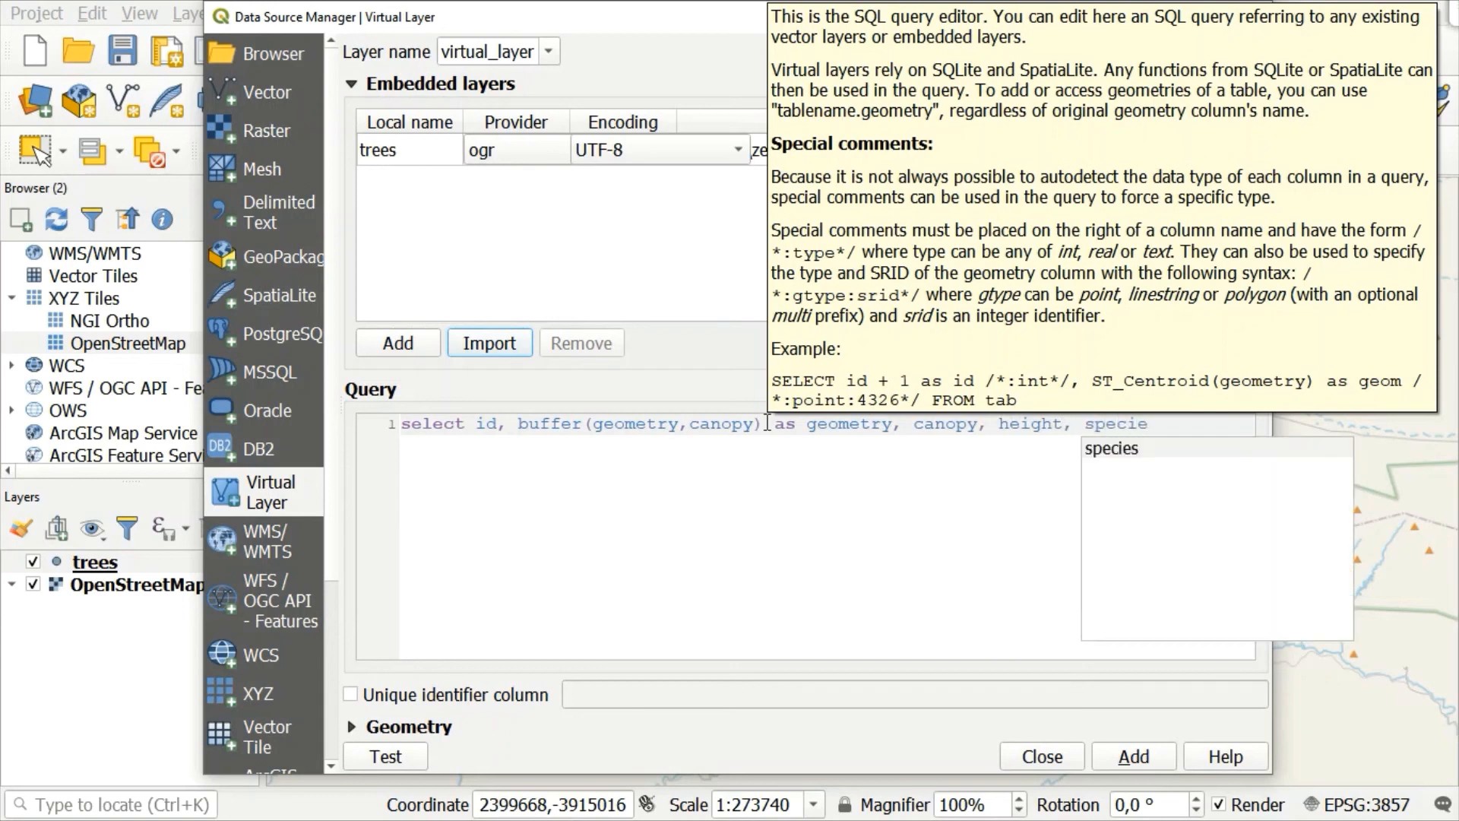
{"action": "type", "text": "s "}
{"action": "type", "text": "from tre"}
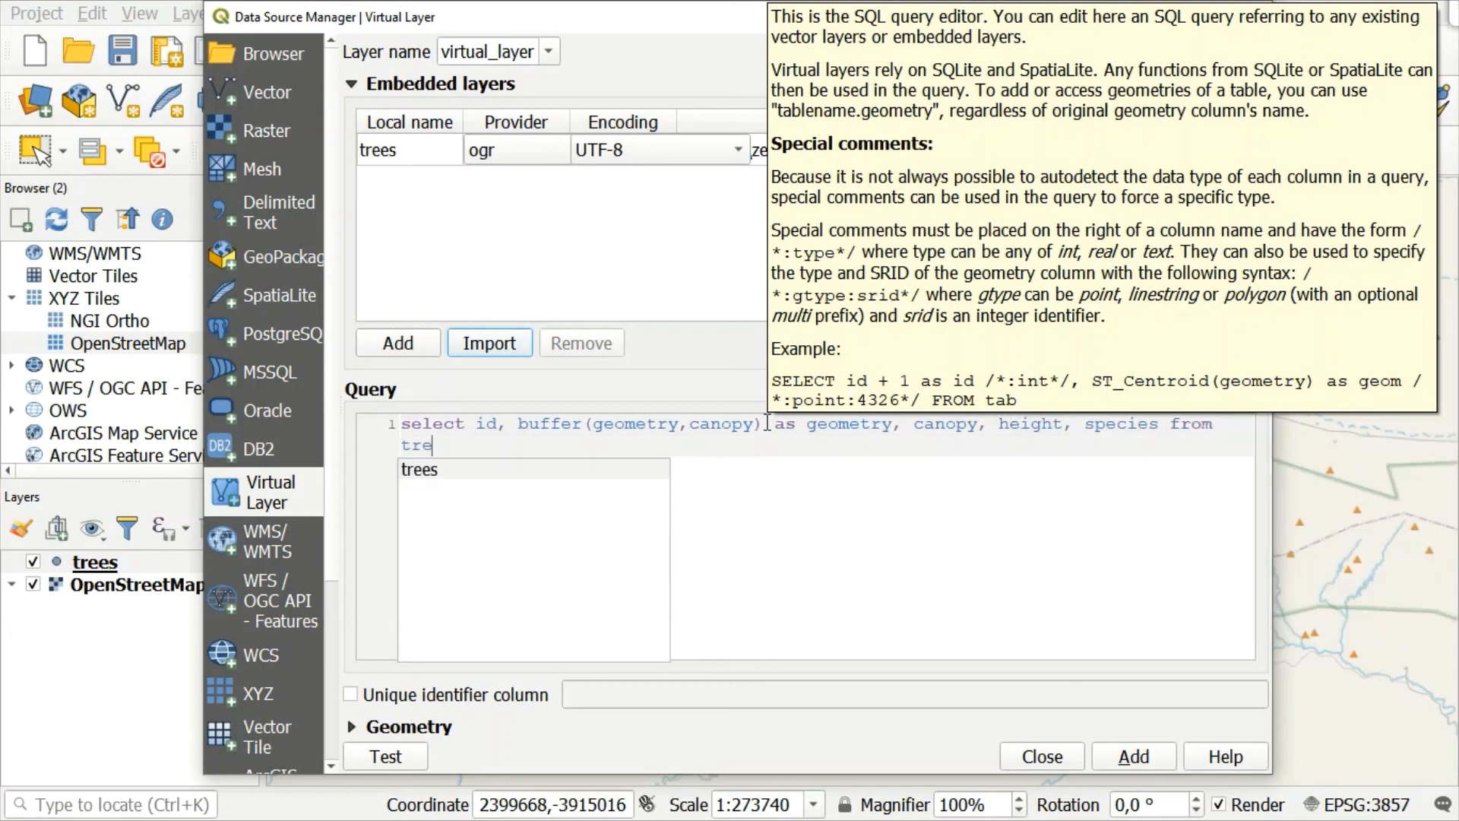
{"action": "type", "text": "es"}
{"action": "key", "text": "Escape"}
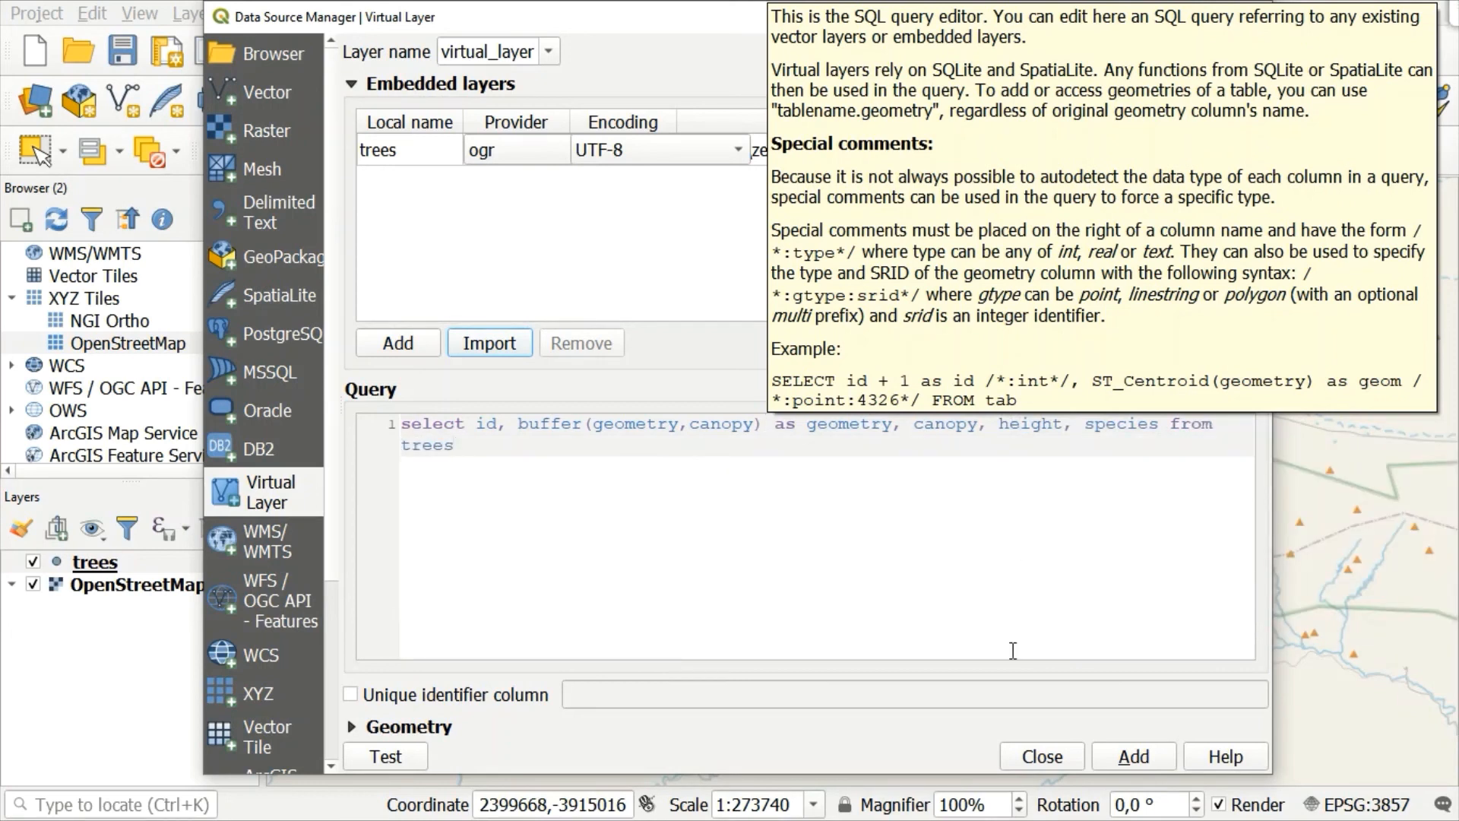
Add the virtual layer to the project, test its query for errors, and close the data source manager.
{"action": "left_click", "coordinate": [1134, 757]}
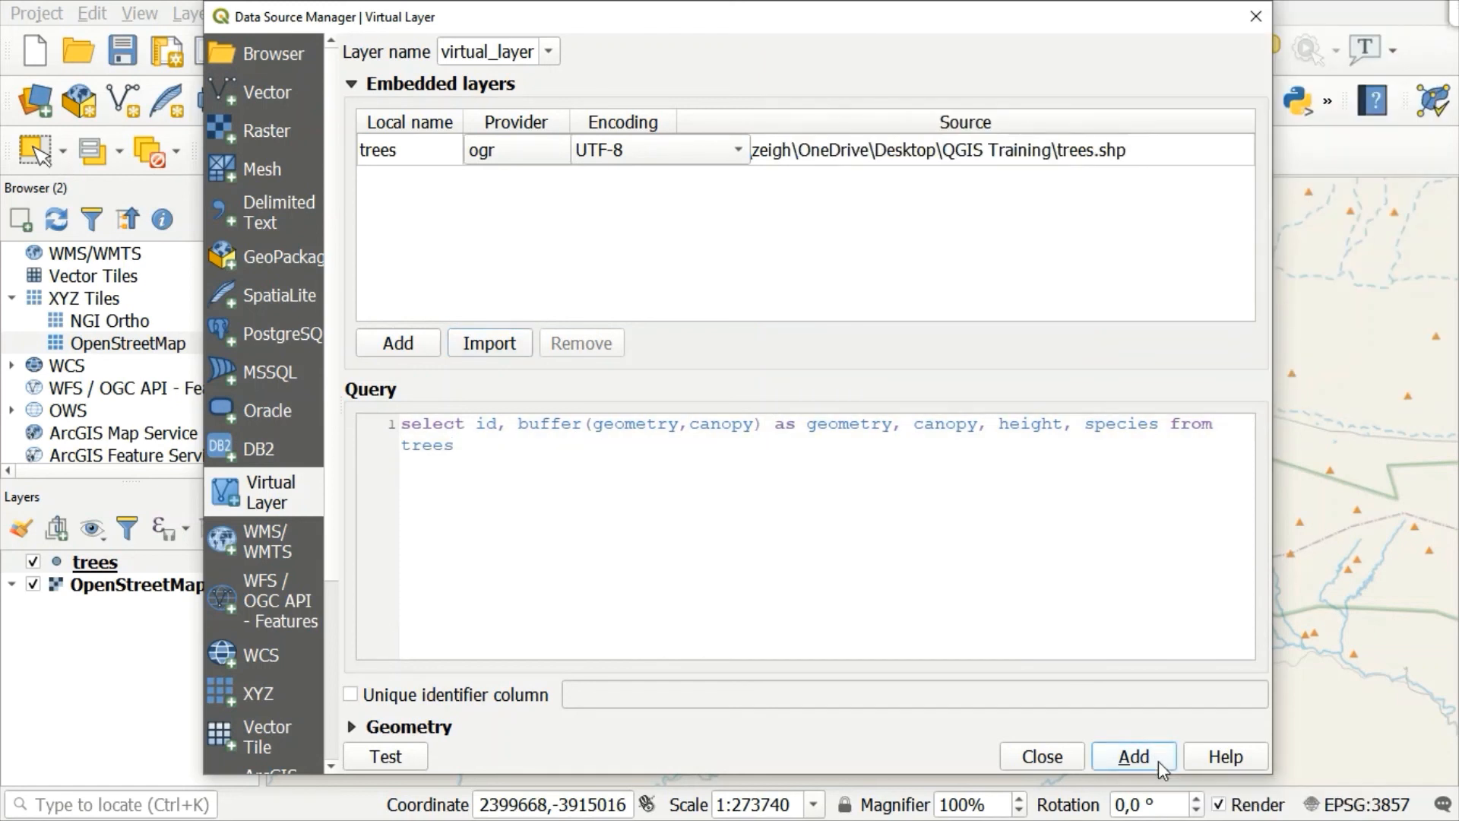
{"action": "left_click", "coordinate": [396, 759]}
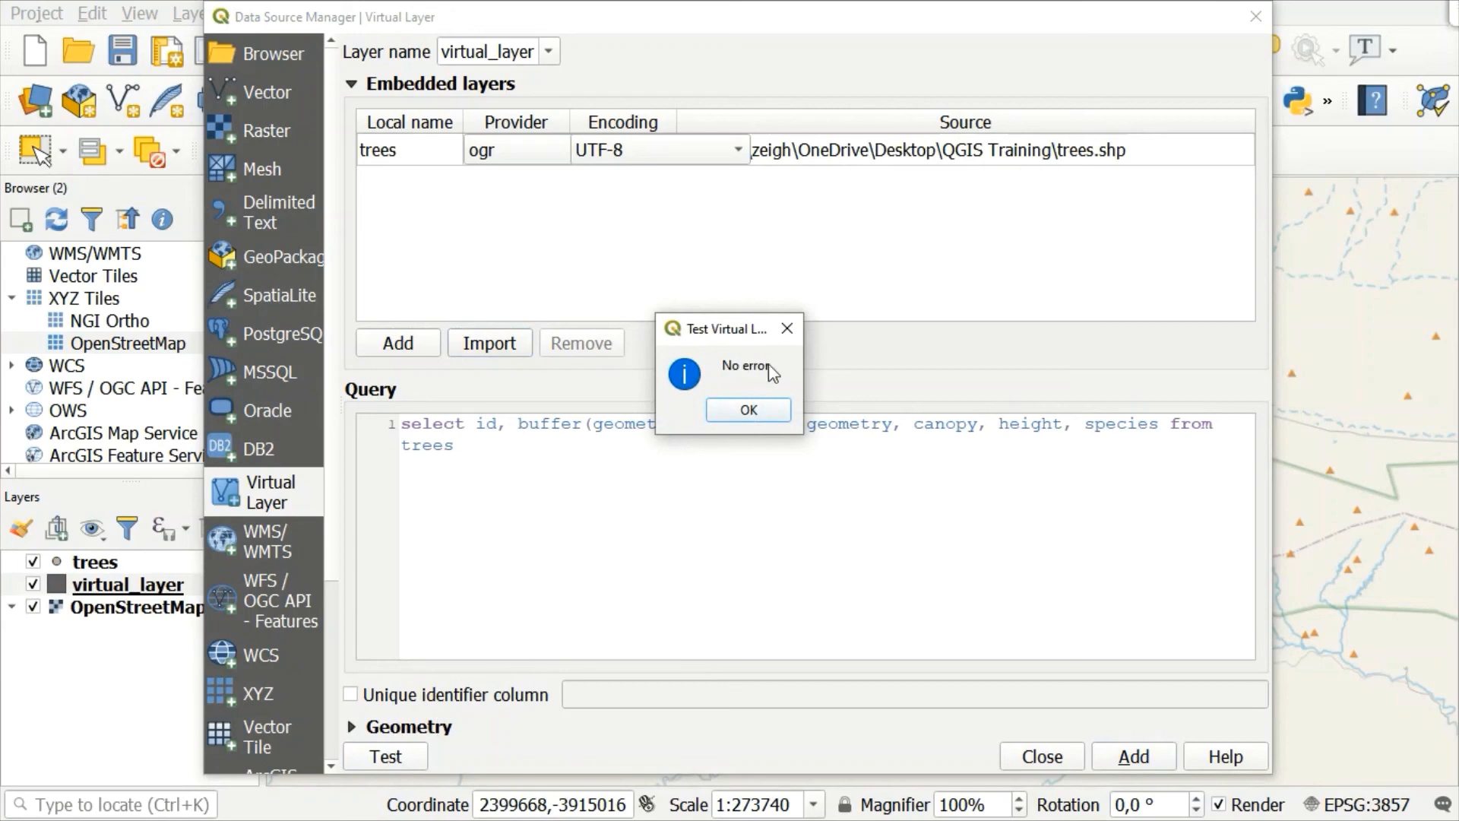
{"action": "left_click", "coordinate": [748, 409]}
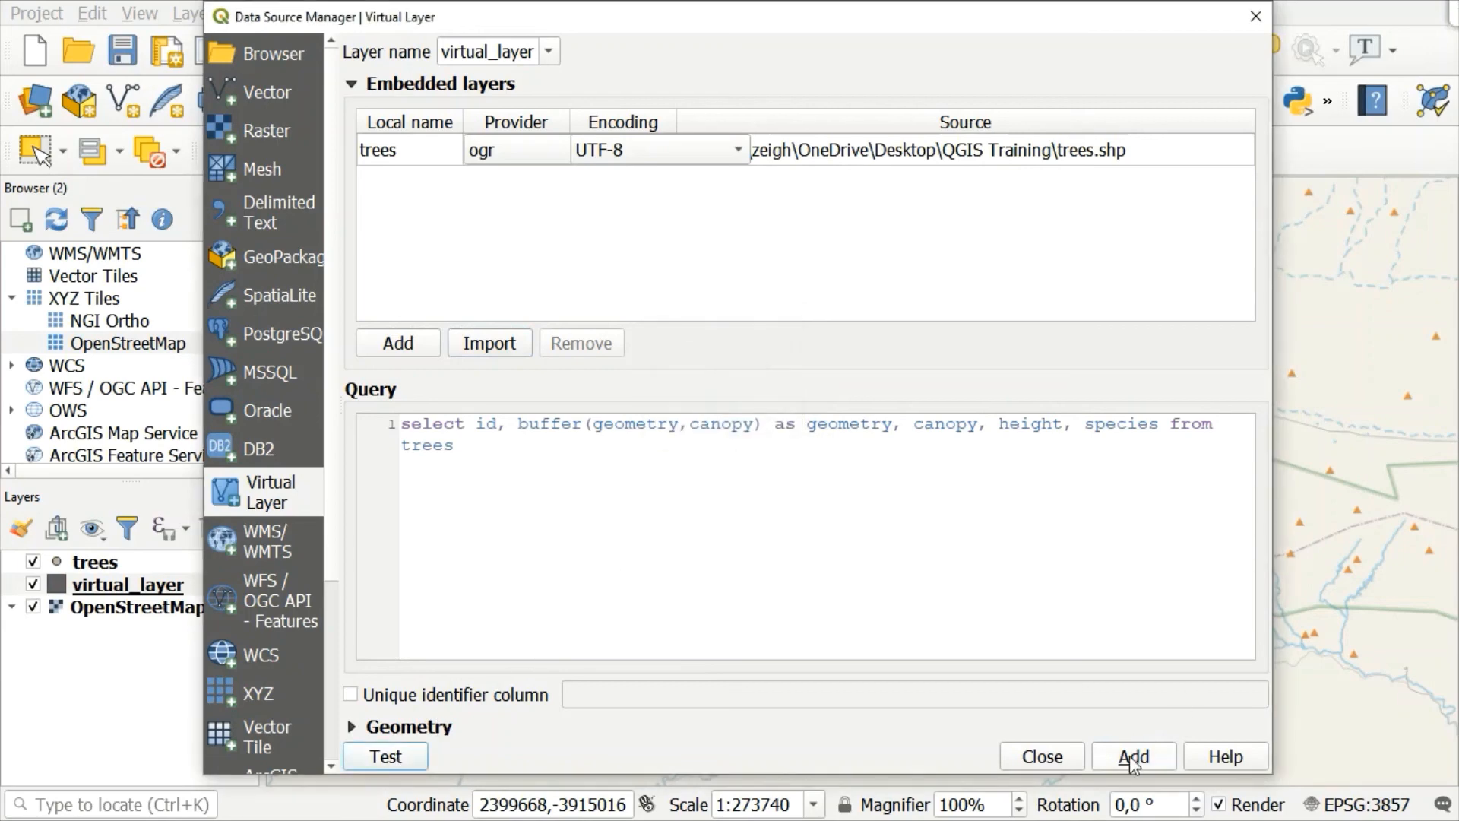
{"action": "left_click", "coordinate": [1041, 756]}
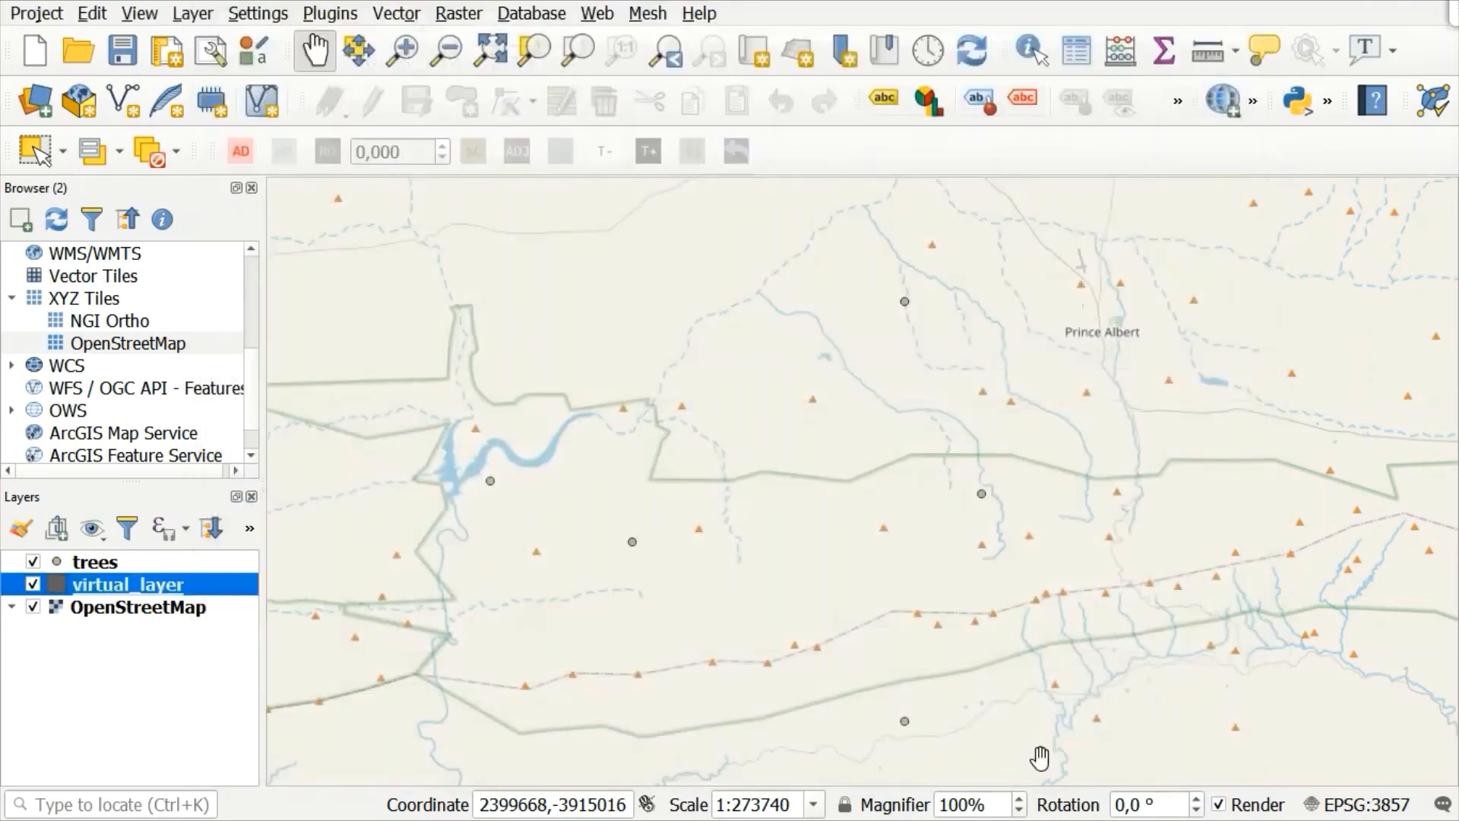
Zoom to the virtual layer's extent and examine its features up close near the Gamkapoort Dam.
{"action": "right_click", "coordinate": [158, 599]}
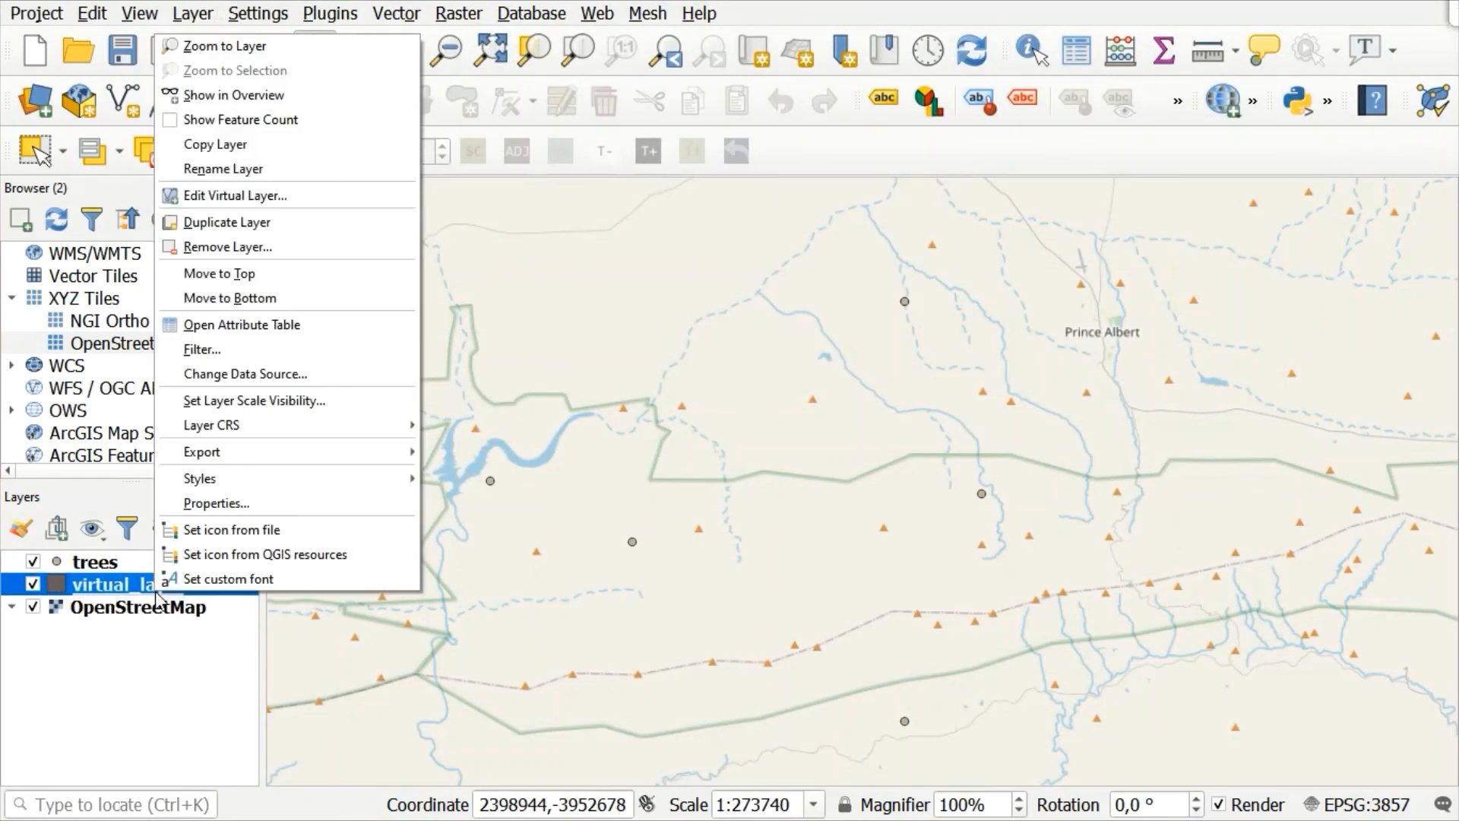
{"action": "left_click", "coordinate": [229, 46]}
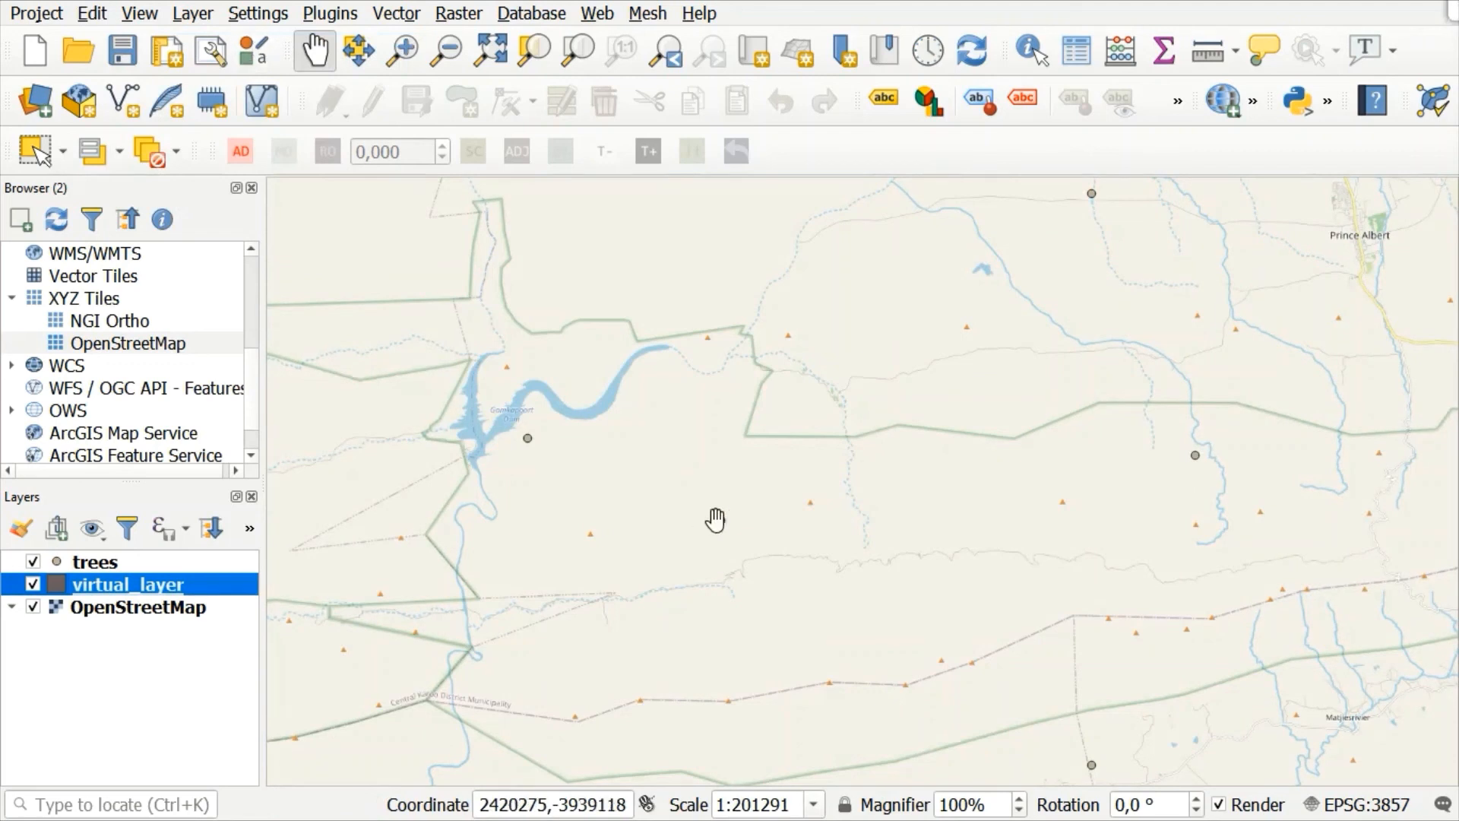
{"action": "scroll", "coordinate": [618, 448], "scroll_direction": "up", "scroll_amount": 1}
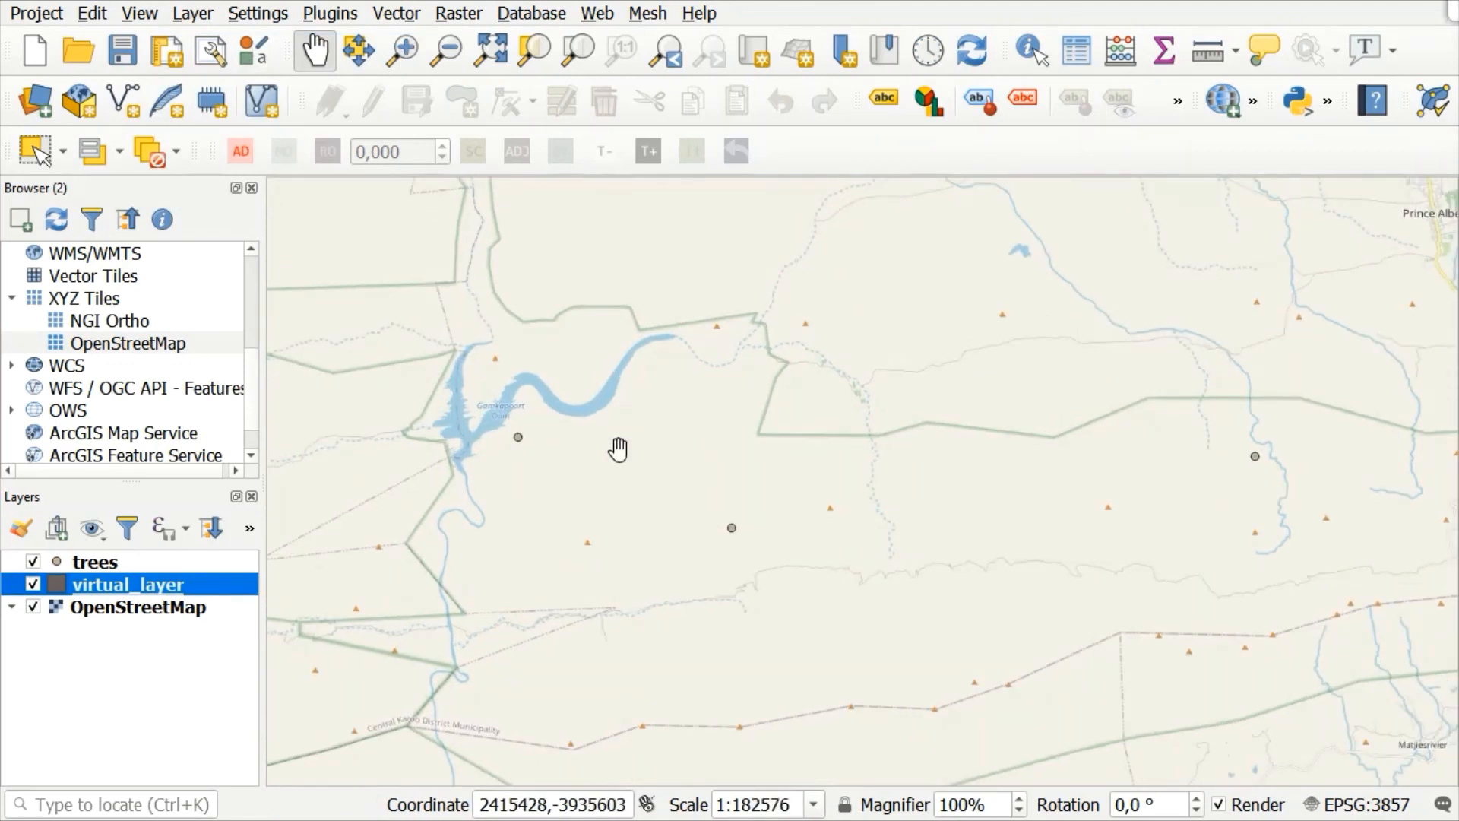
{"action": "scroll", "coordinate": [618, 448], "scroll_direction": "up", "scroll_amount": 2}
{"action": "scroll", "coordinate": [618, 449], "scroll_direction": "up", "scroll_amount": 3}
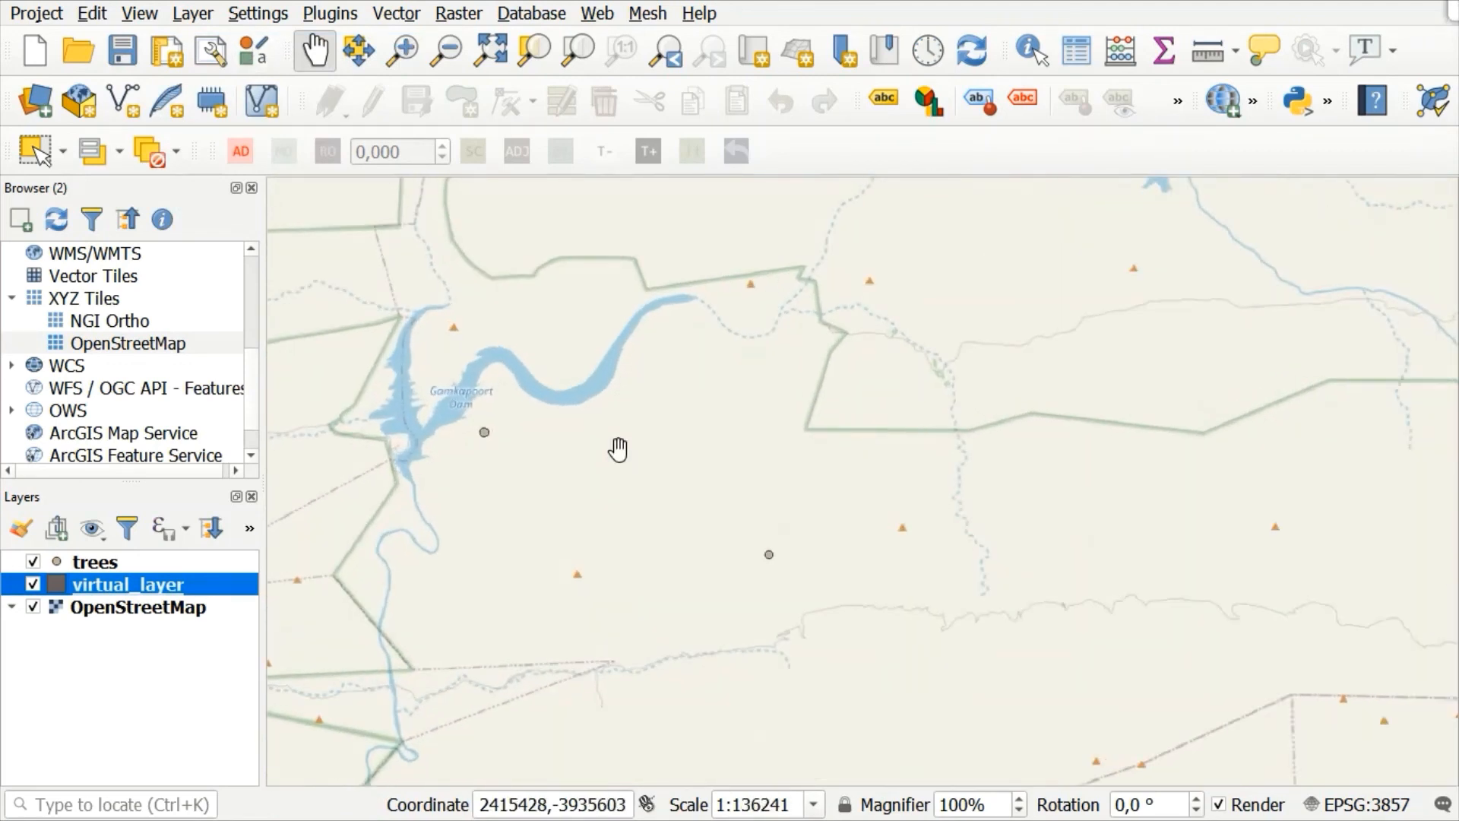
{"action": "scroll", "coordinate": [618, 449], "scroll_direction": "up", "scroll_amount": 3}
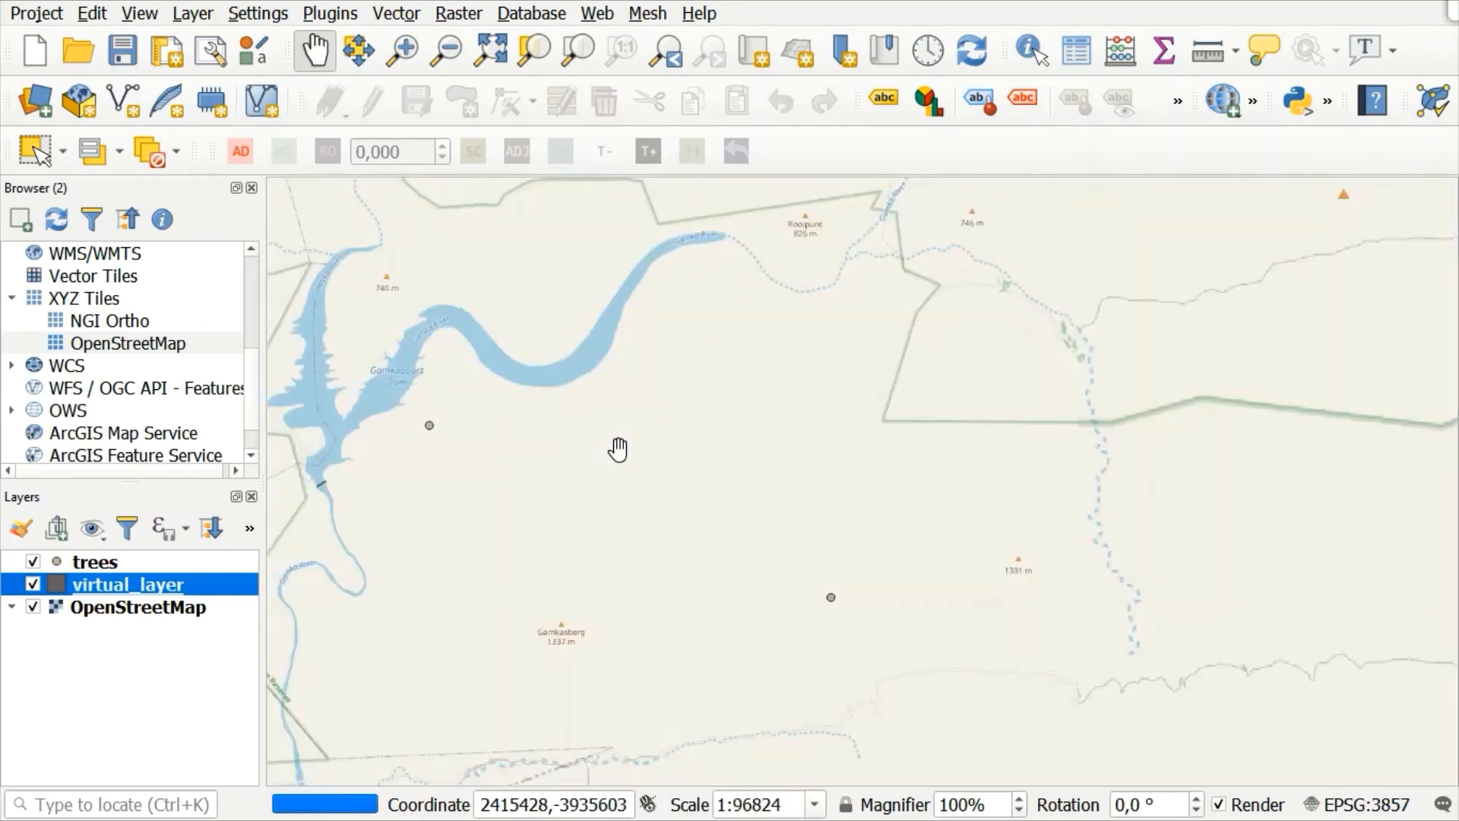
Toggle the visibility of trees and virtual_layer to compare the canopy buffers with the tree points, leaving both layers shown.
{"action": "left_click", "coordinate": [33, 561]}
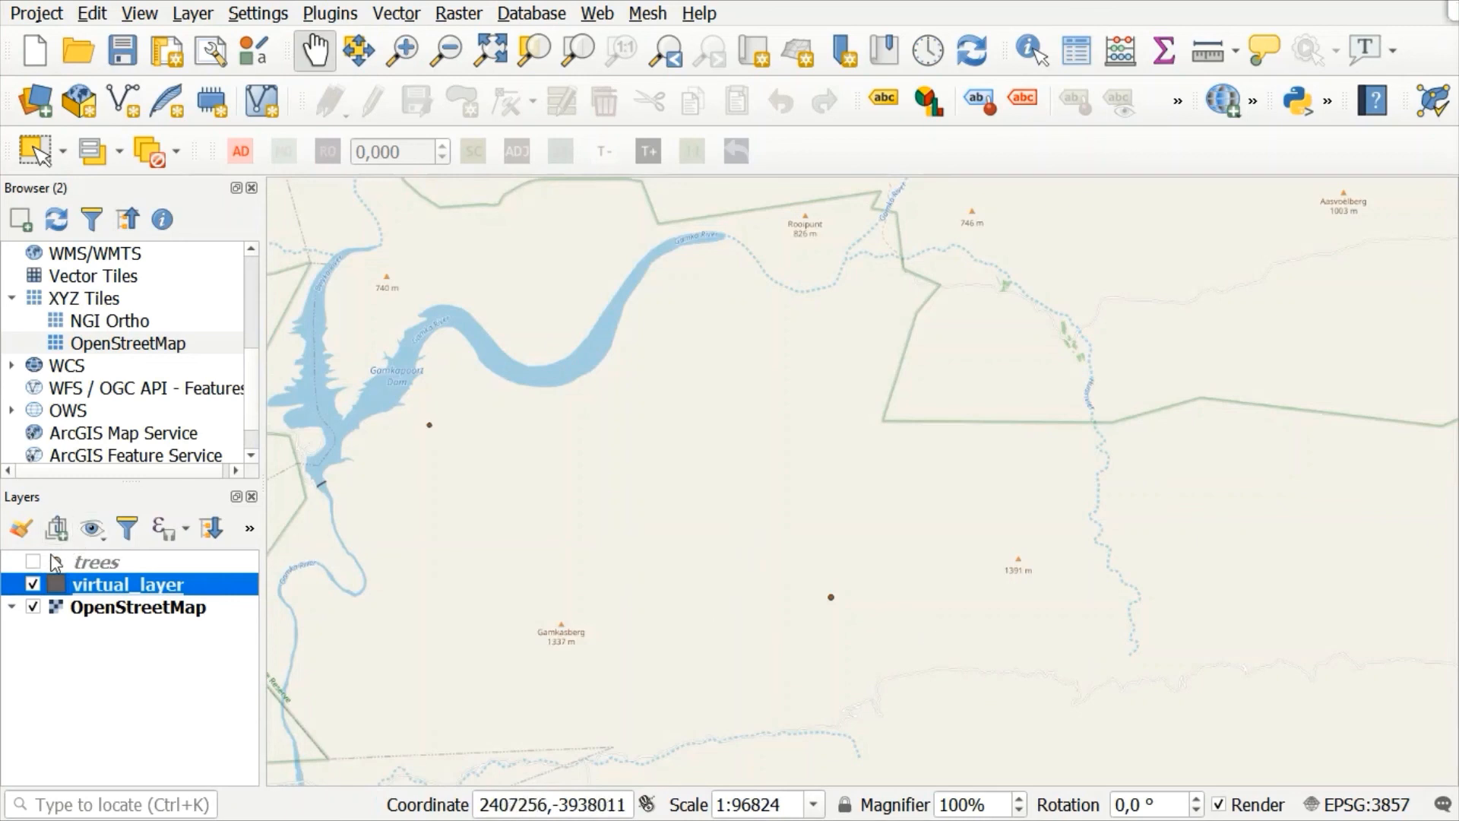
{"action": "left_click", "coordinate": [32, 563]}
{"action": "left_click", "coordinate": [32, 585]}
{"action": "left_click", "coordinate": [32, 585]}
{"action": "left_click", "coordinate": [33, 562]}
{"action": "left_click", "coordinate": [34, 563]}
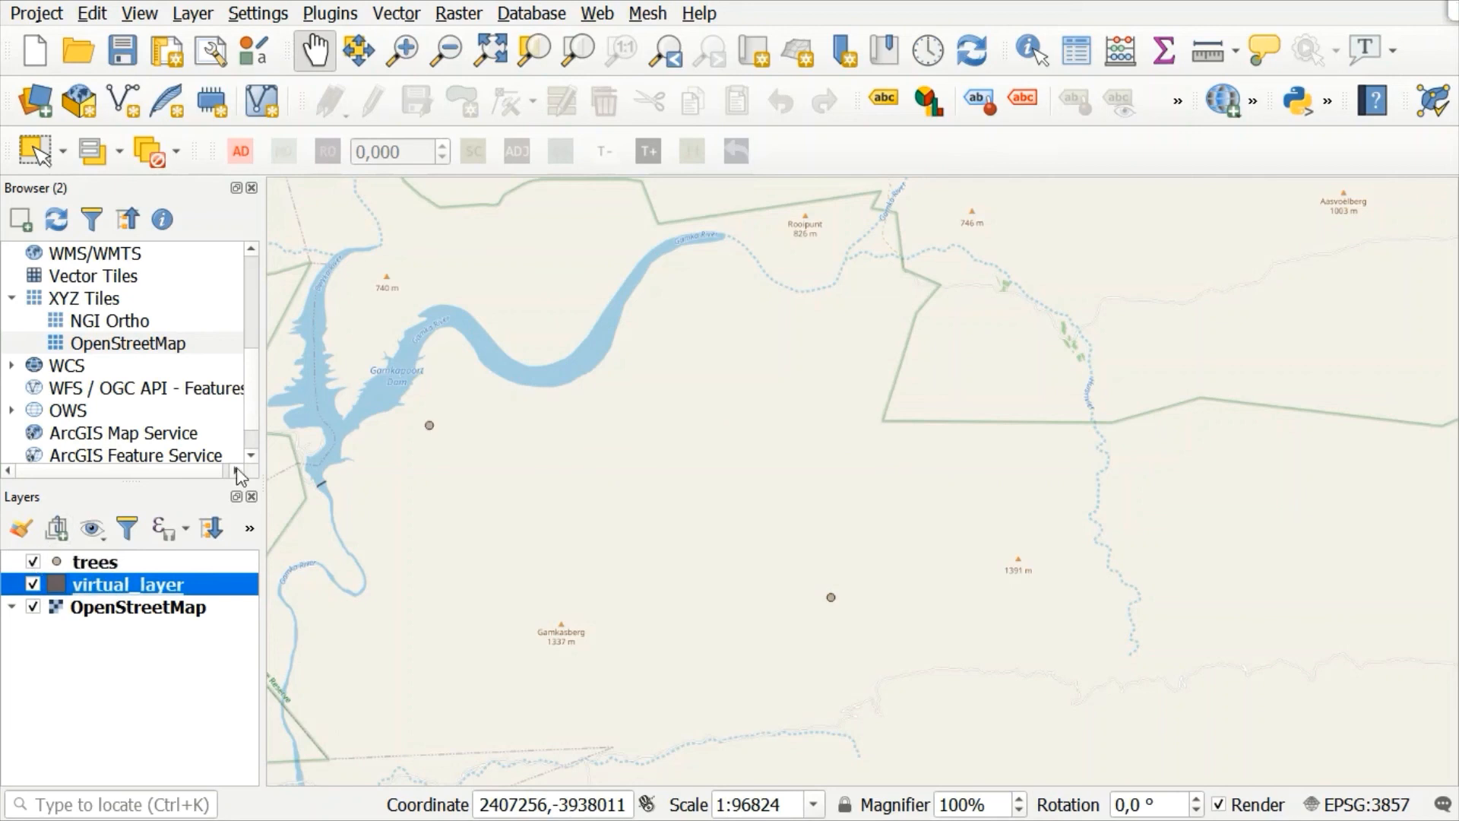